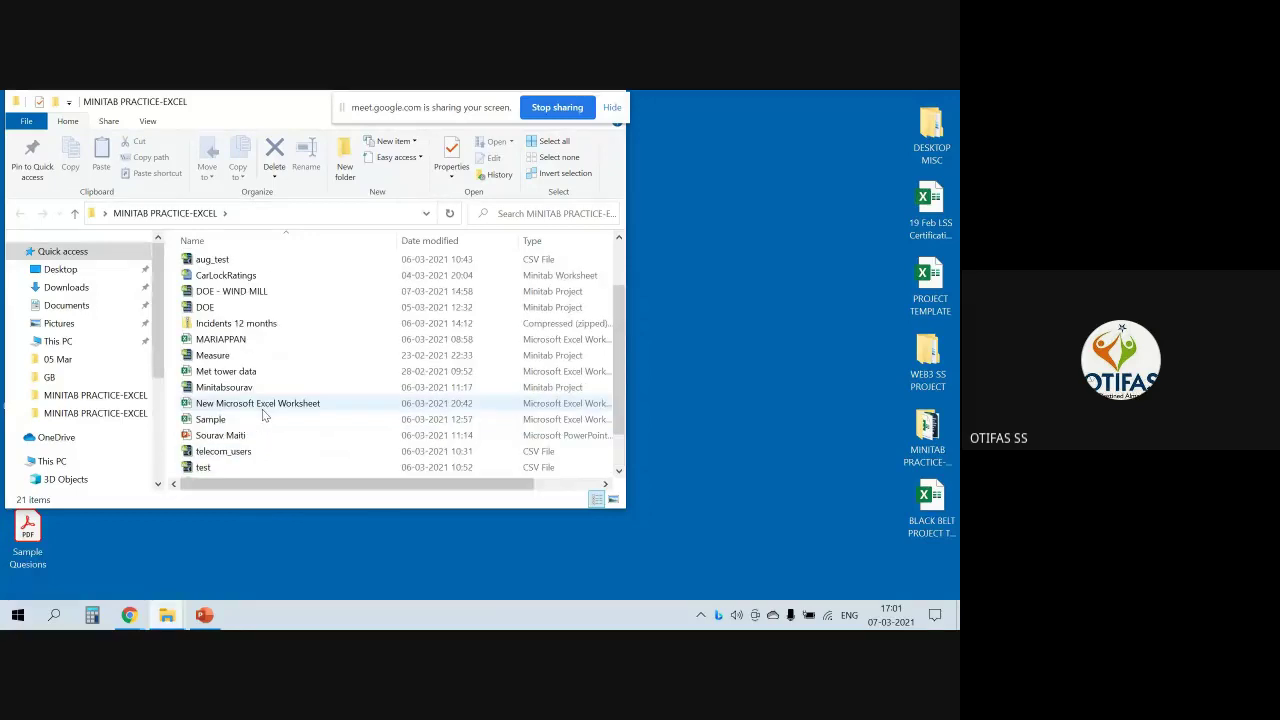
Open the Dataset Project Excel workbook numbered 3 from the MINITAB PRACTICE-EXCEL folder and enable editing
scroll(266, 418, down, 1)
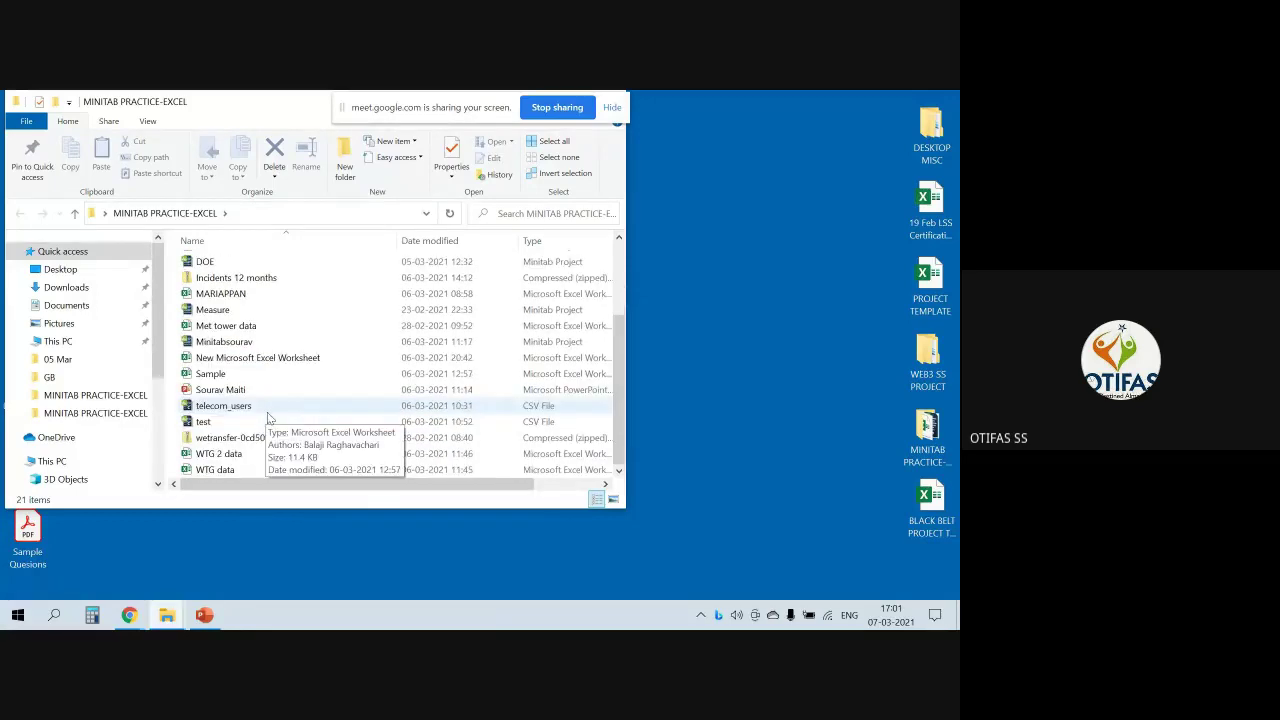
scroll(270, 410, up, 3)
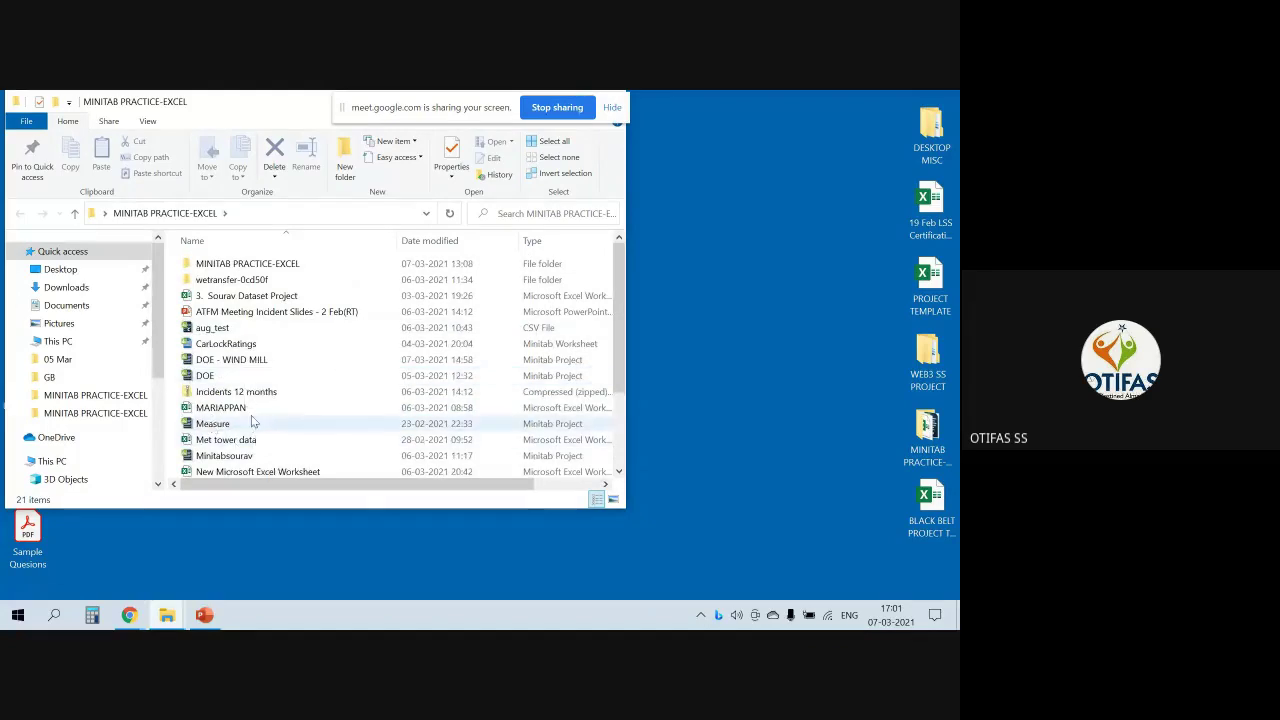
double_click(244, 298)
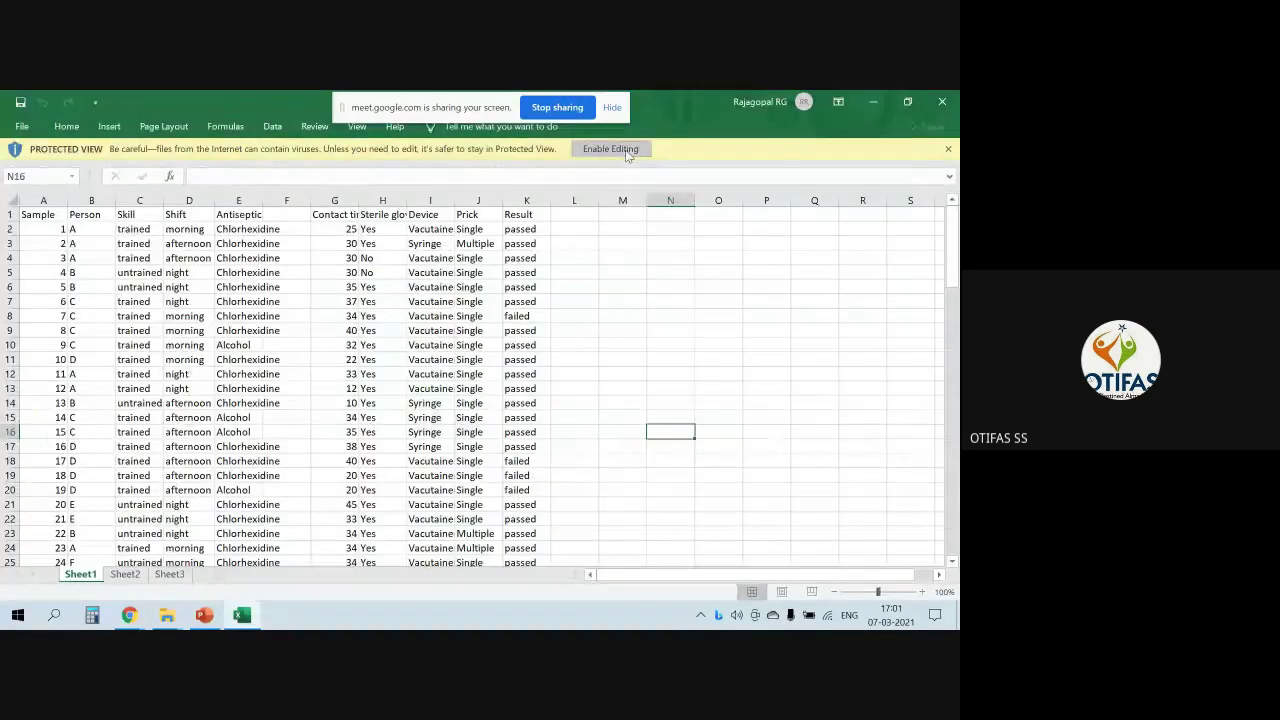
click(626, 150)
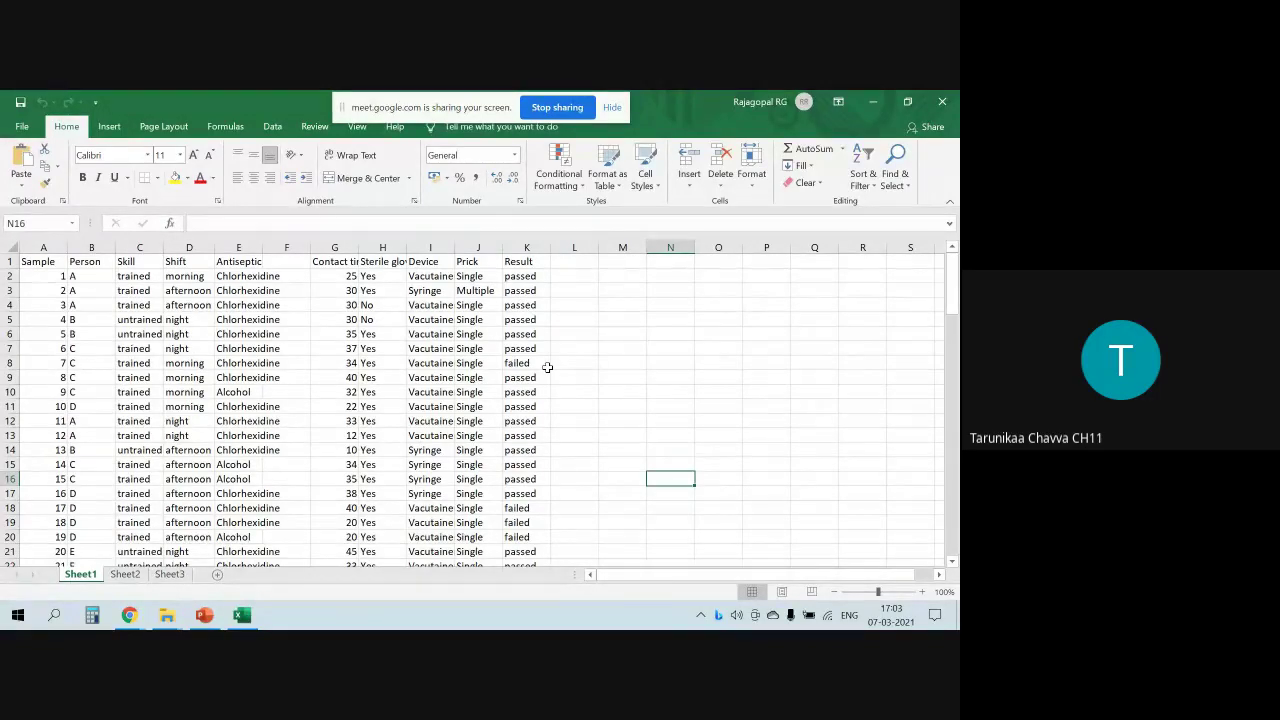
Centre the contents of the Contact time (seconds) column, widening it to read the full header and narrowing it again
drag(358, 247, 428, 247)
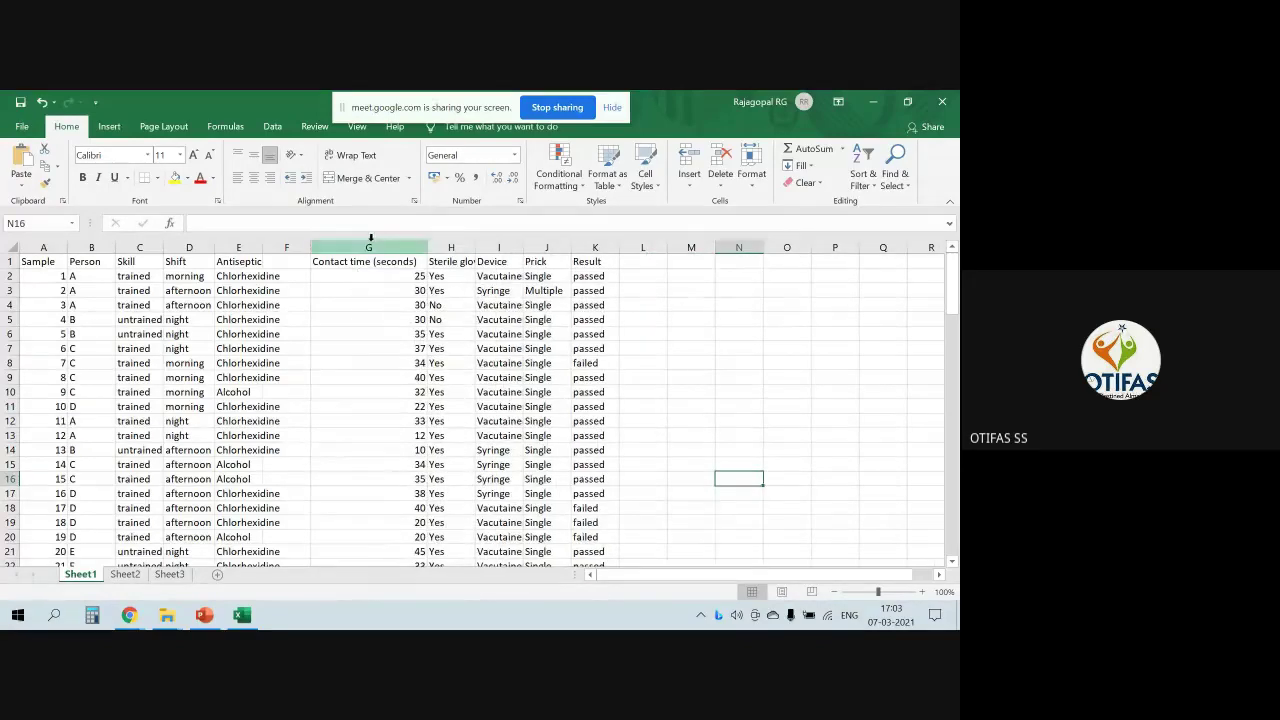
click(370, 238)
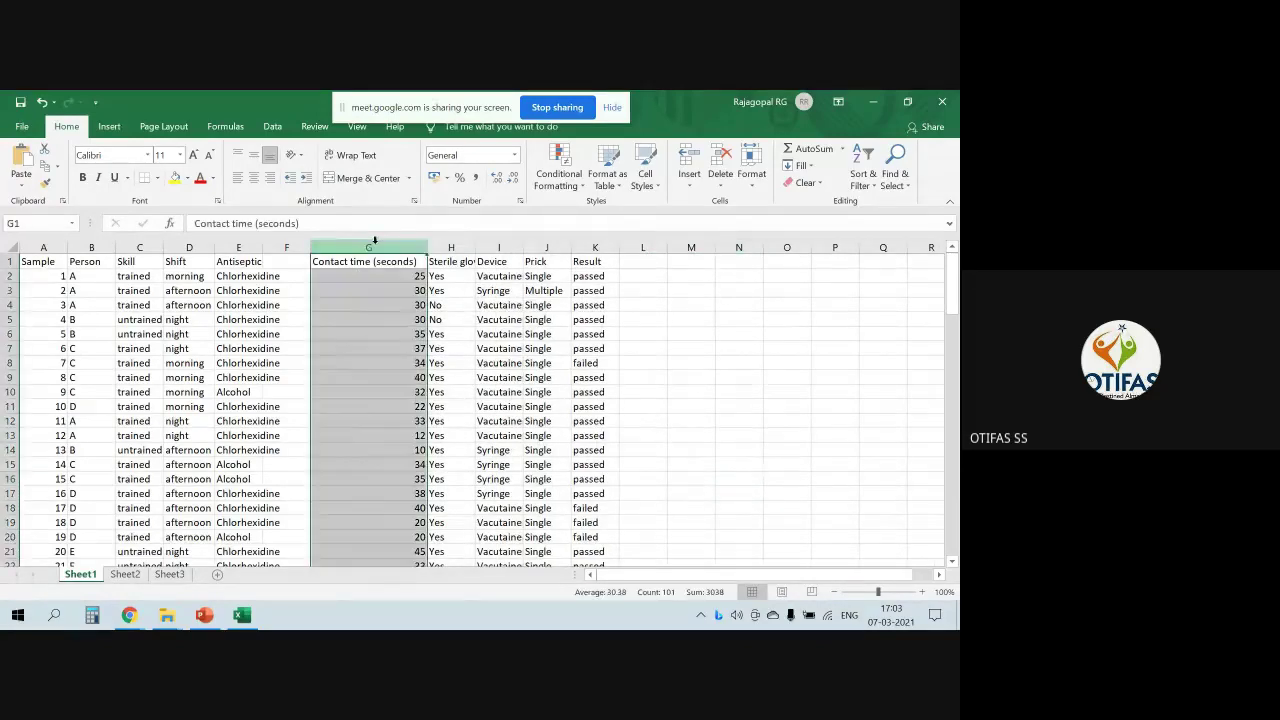
click(255, 181)
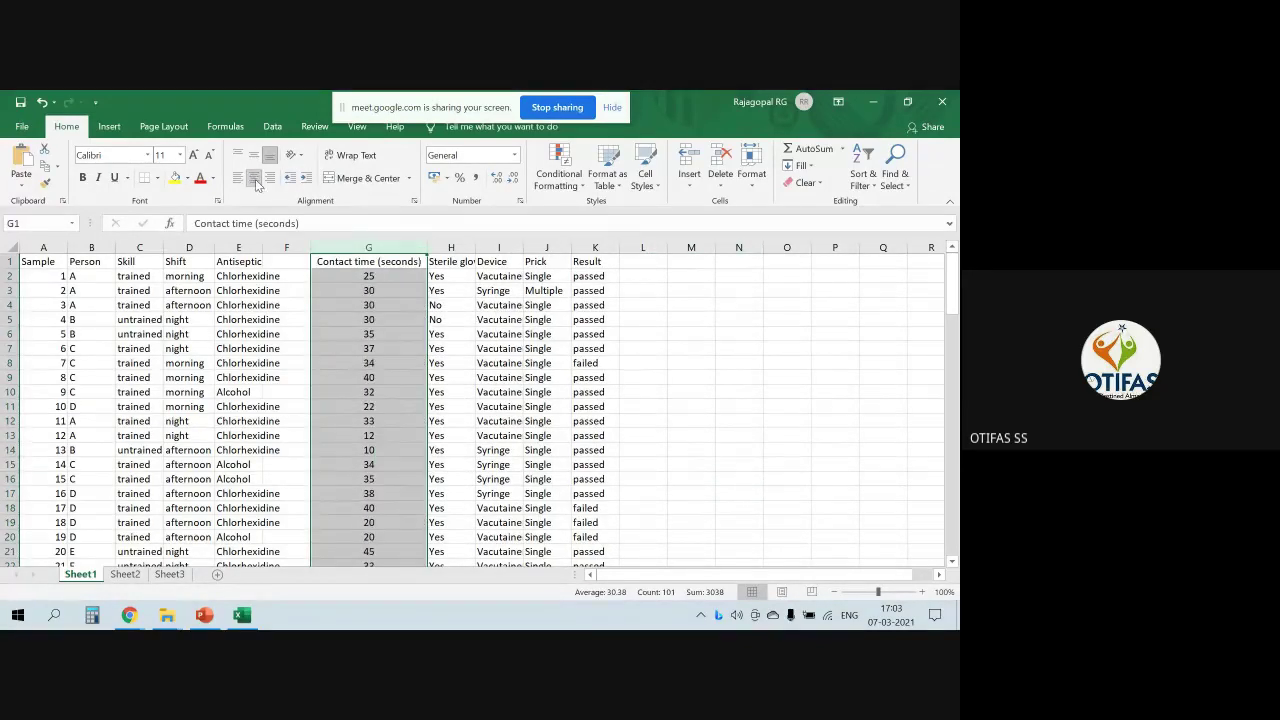
drag(395, 263, 395, 392)
click(396, 278)
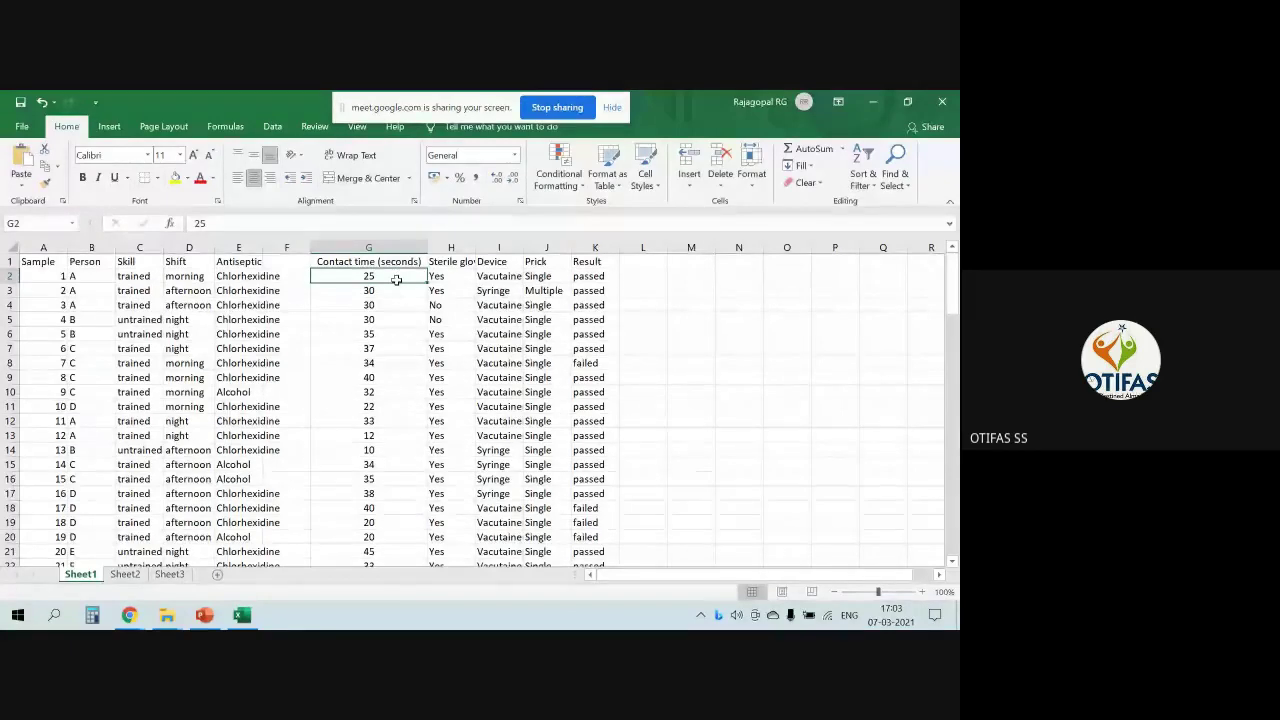
drag(428, 248, 382, 249)
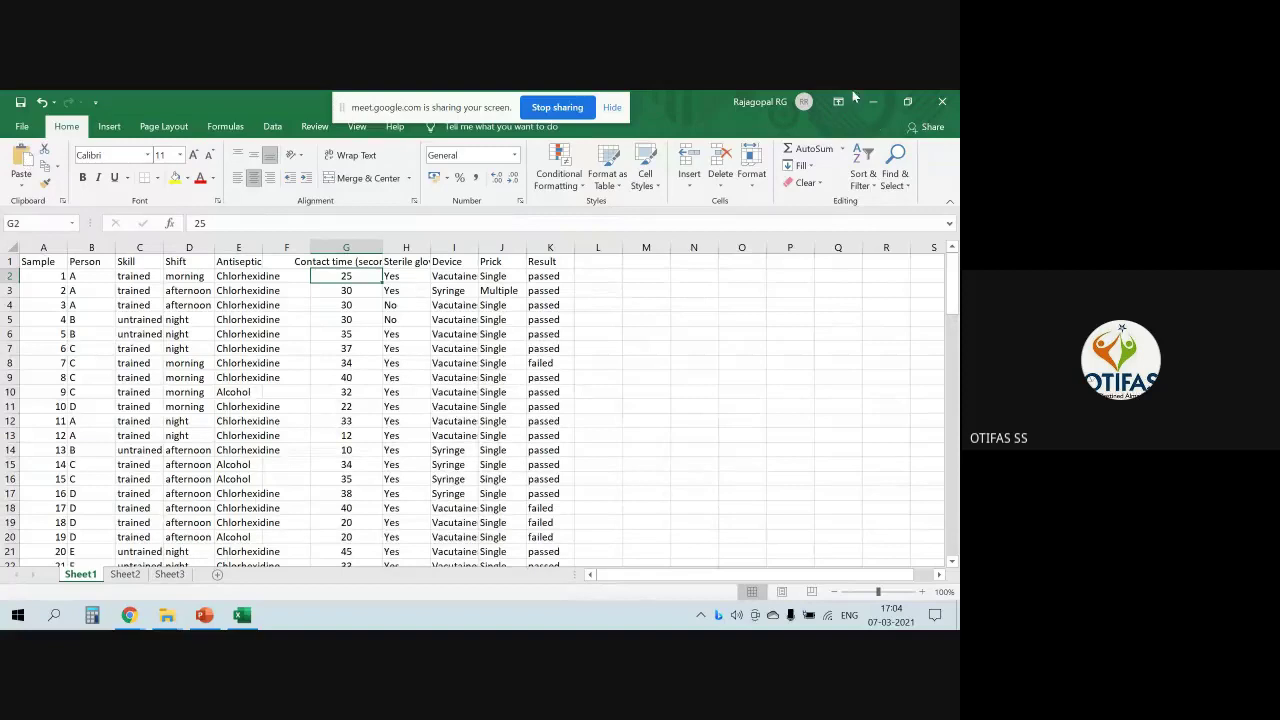
Close the workbook without saving the changes
click(942, 105)
click(943, 103)
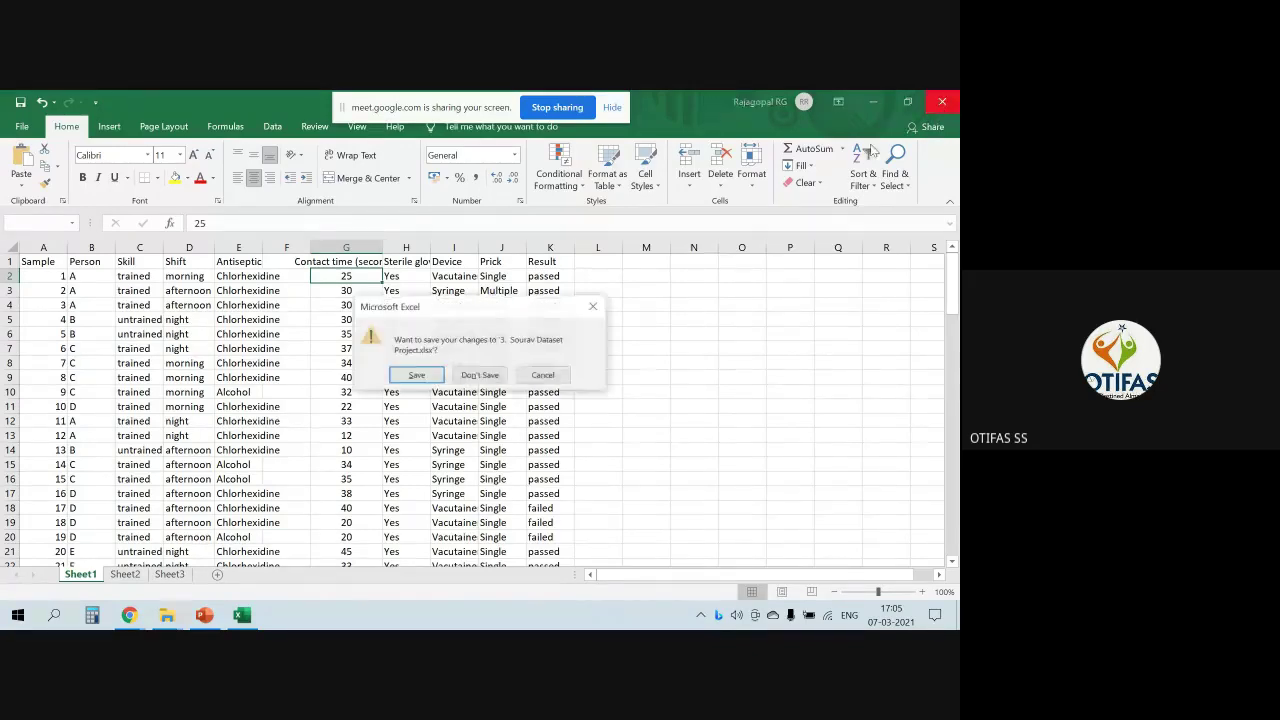
click(479, 375)
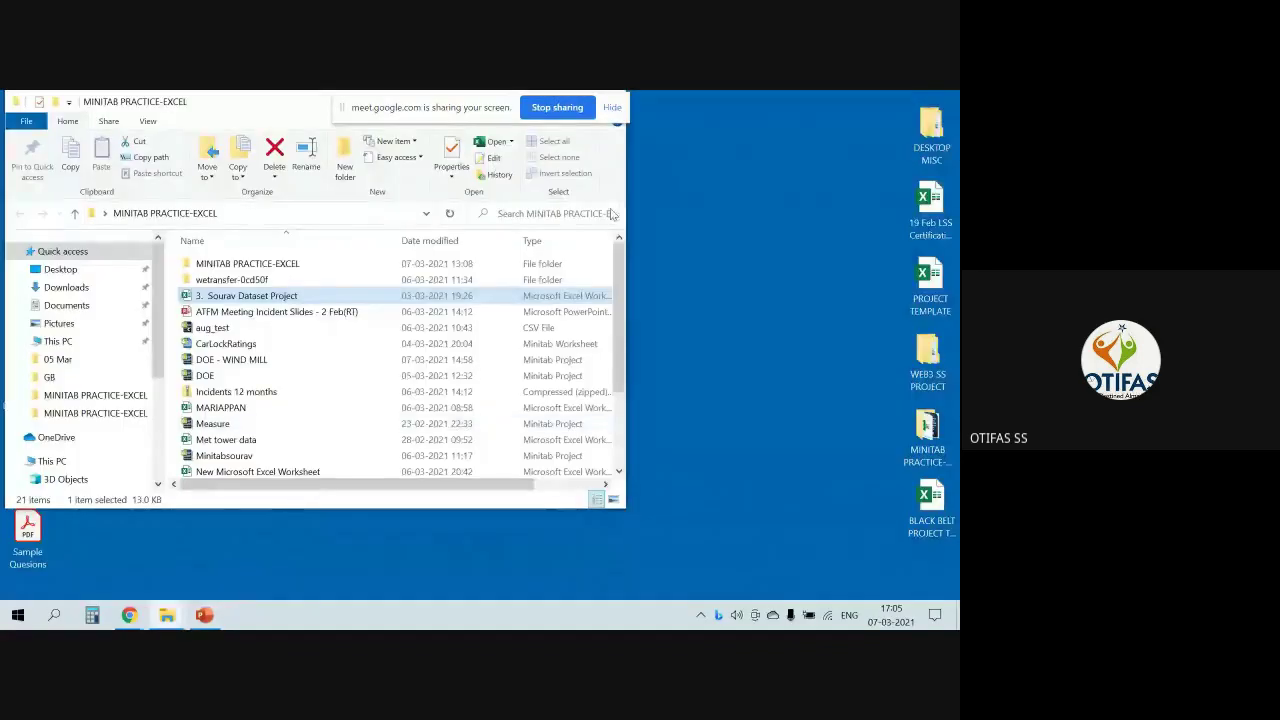
Switch to PowerPoint and start the slide show from the Classification of Data slide
click(205, 616)
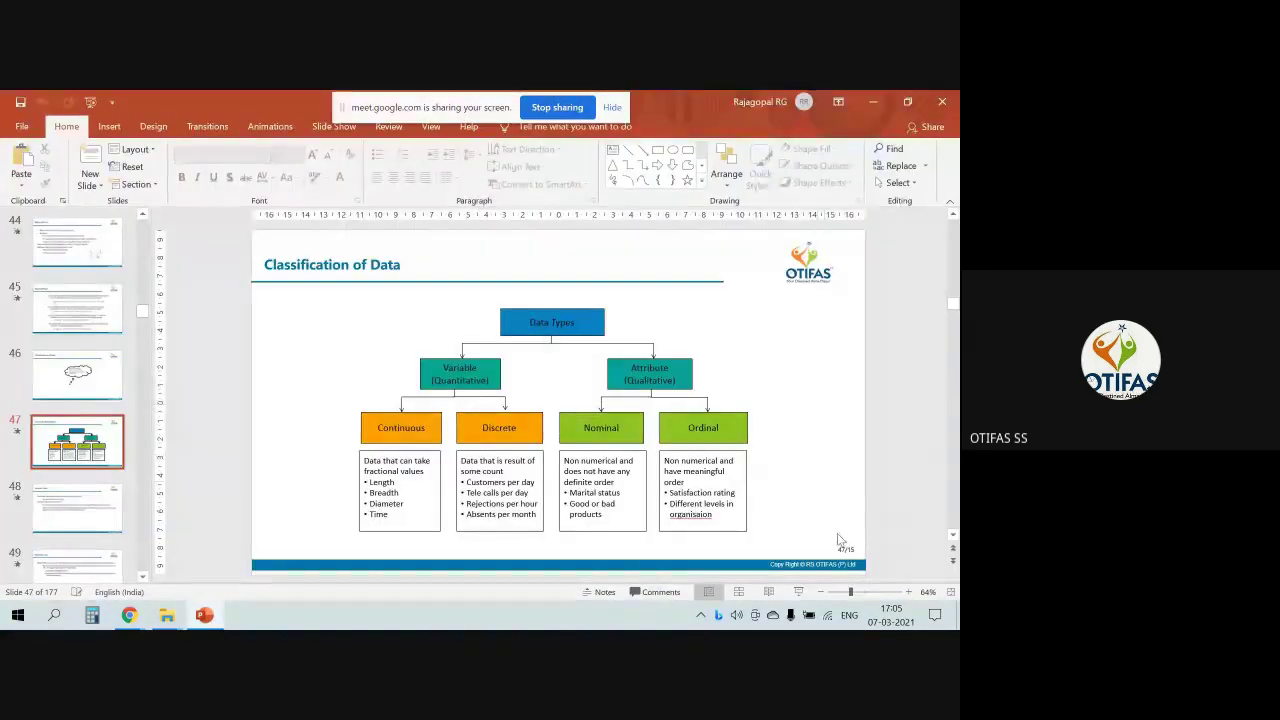
click(798, 592)
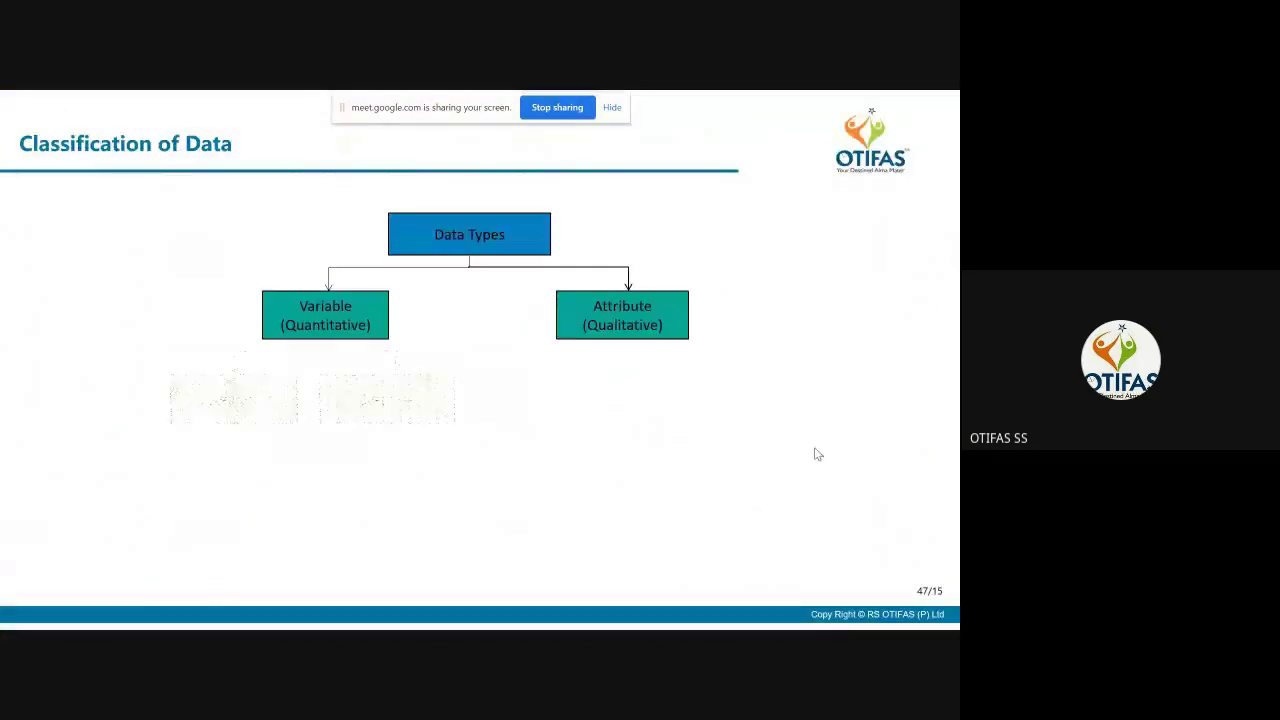
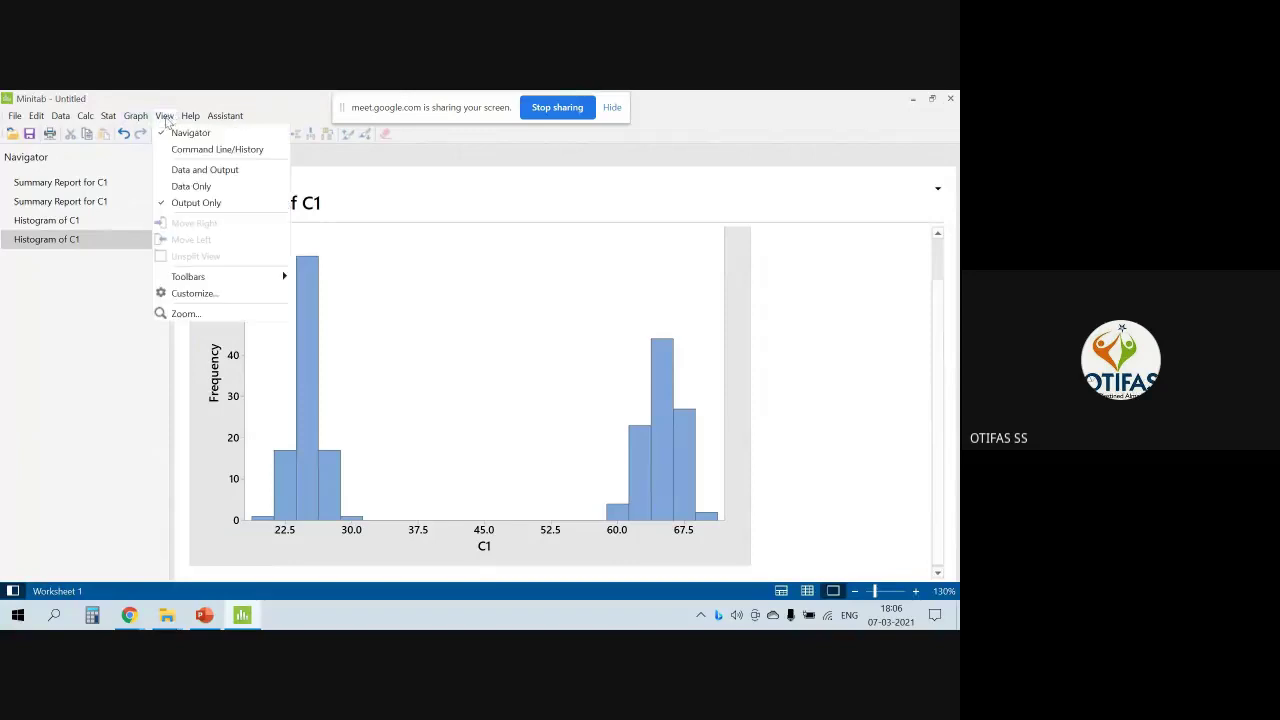
Show the data together with the output in Minitab and delete the data in columns C1 and C2 of Worksheet 1
click(204, 172)
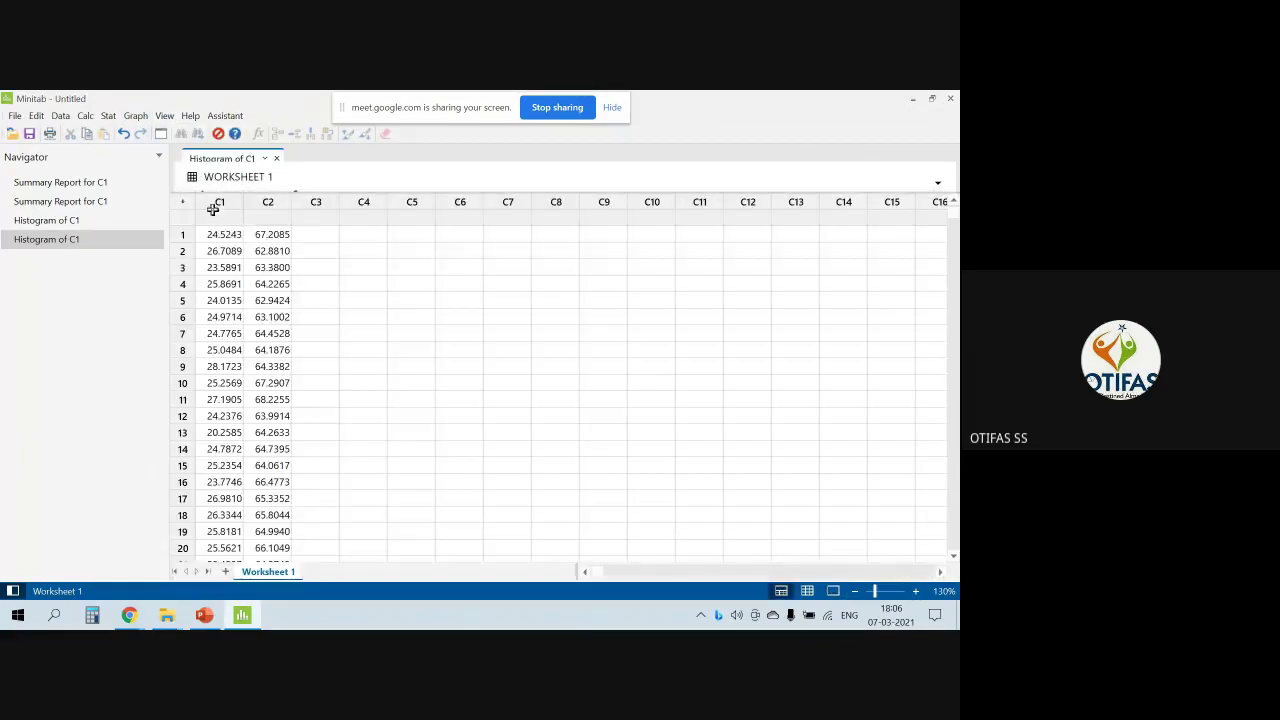
drag(215, 205, 265, 204)
right_click(263, 205)
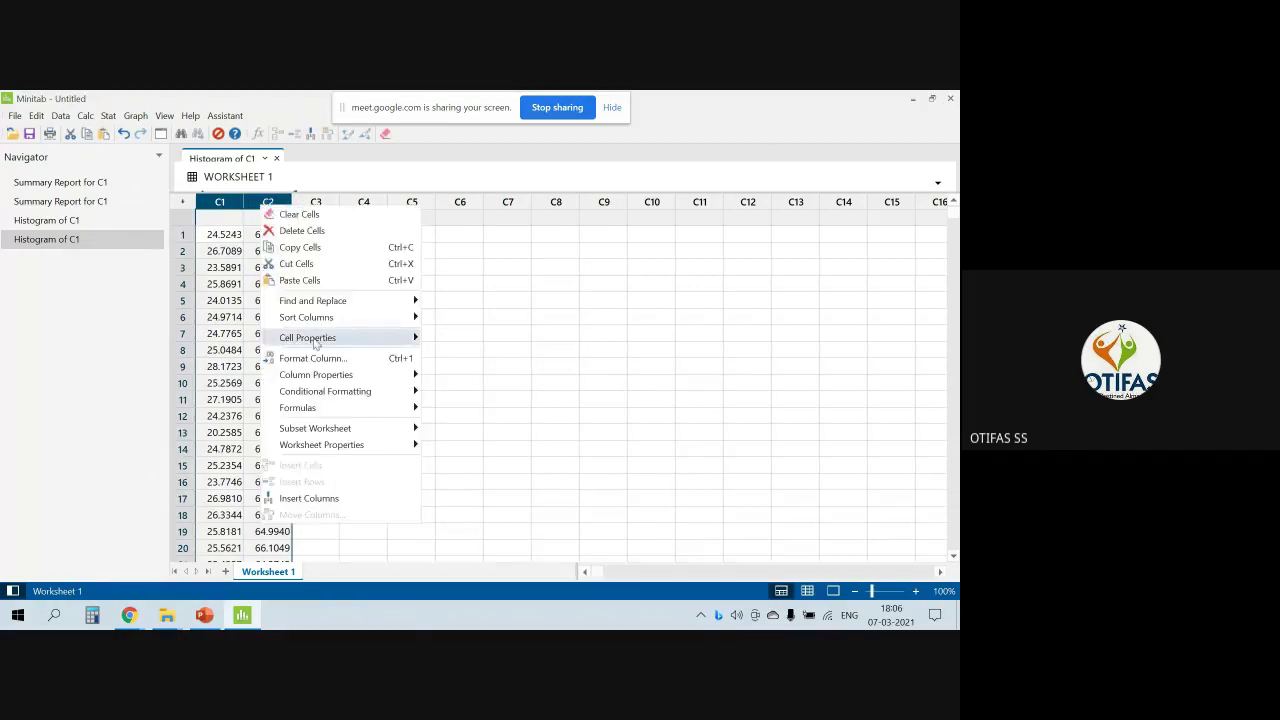
click(324, 233)
click(488, 313)
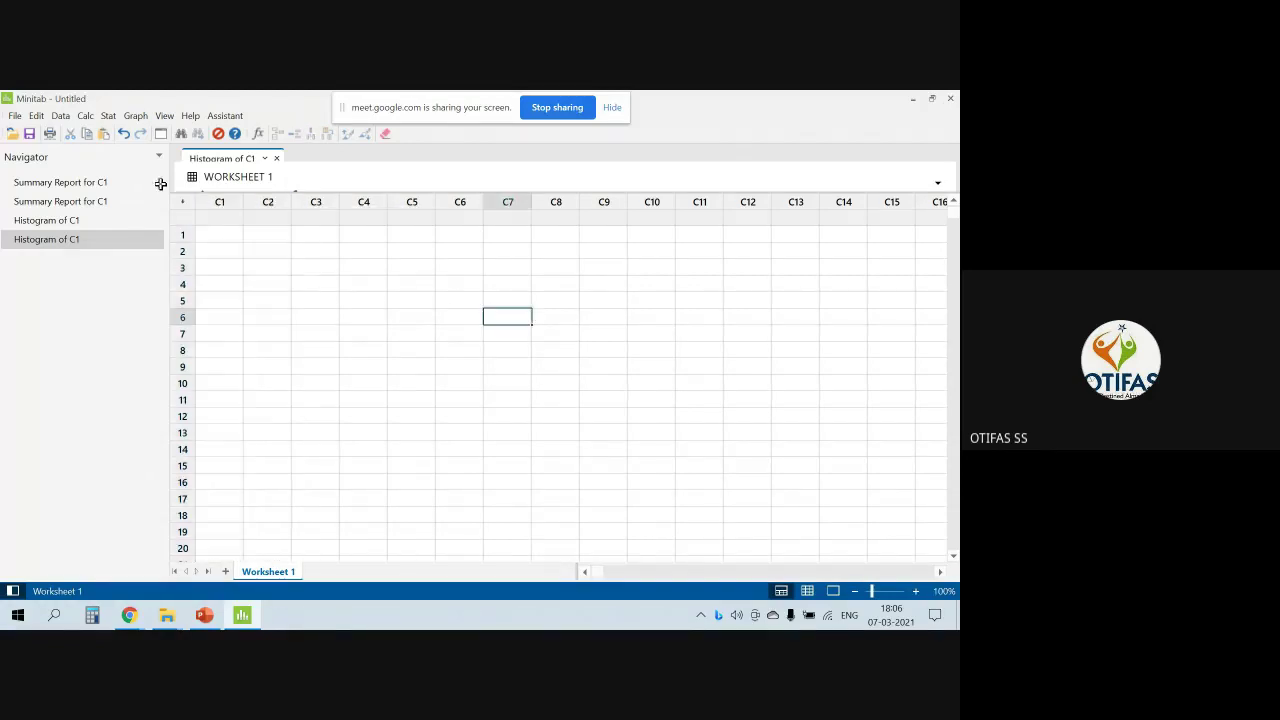
click(61, 117)
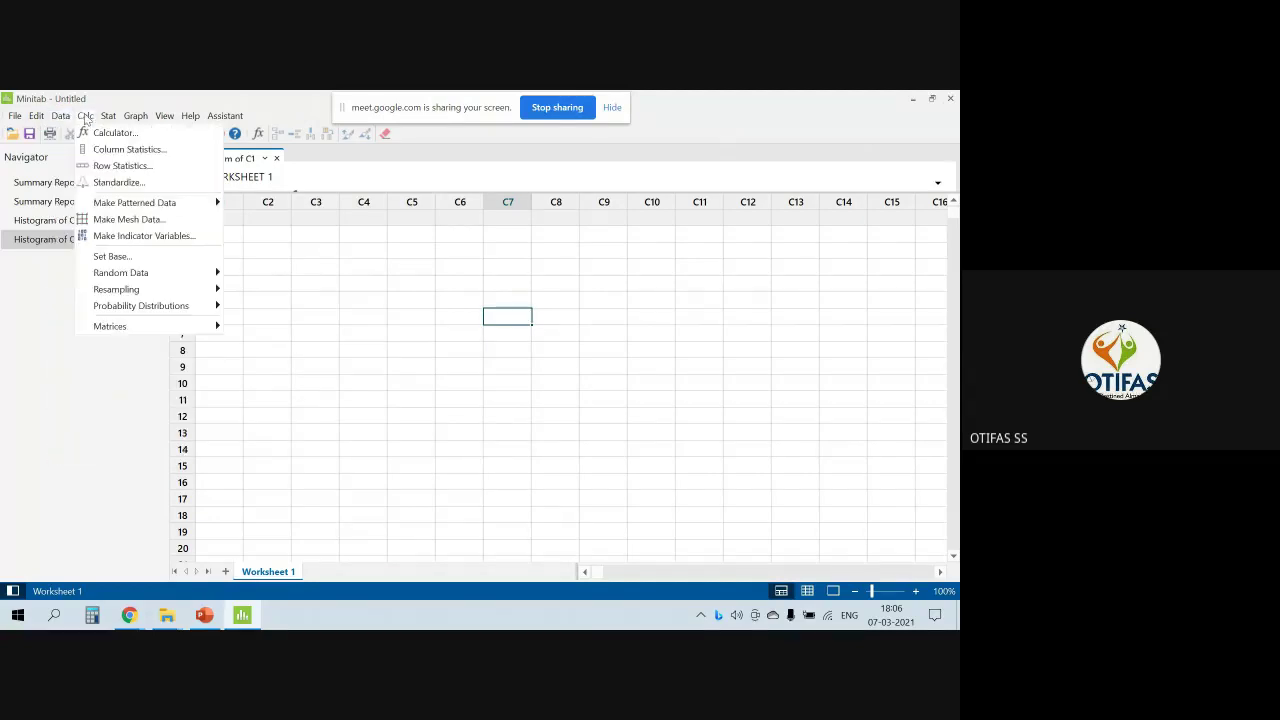
mouse_move(135, 273)
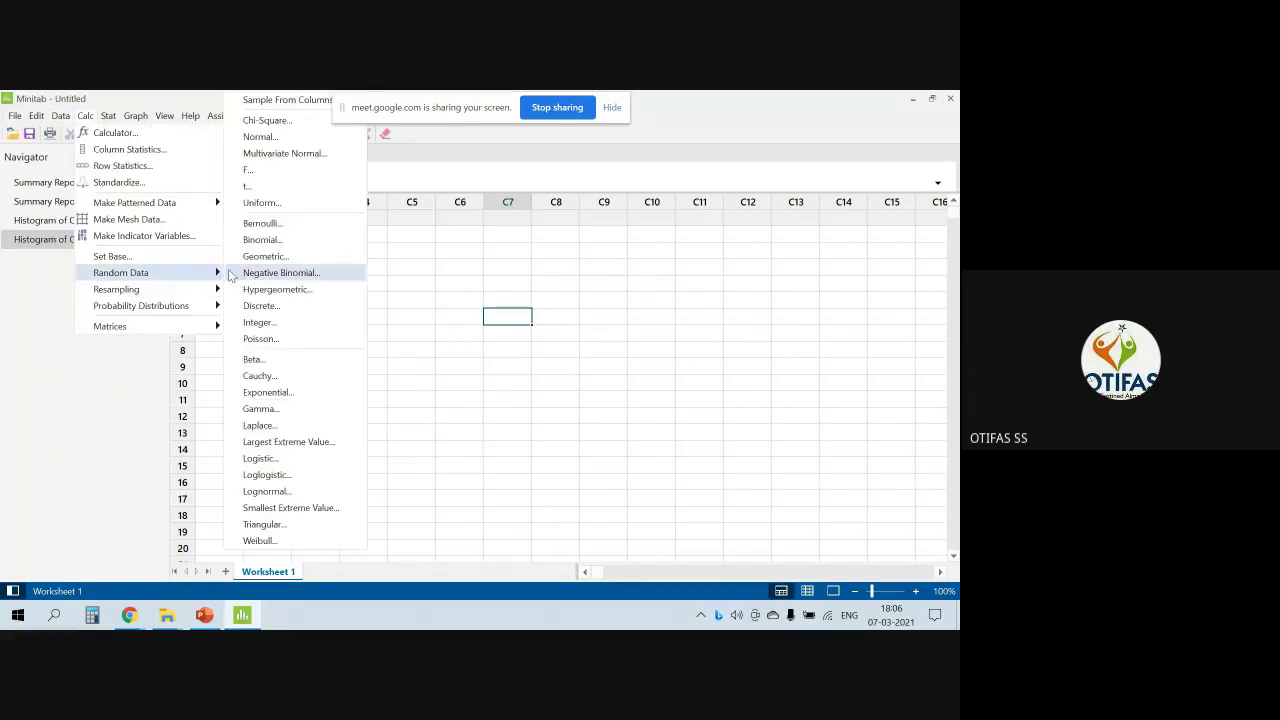
click(280, 140)
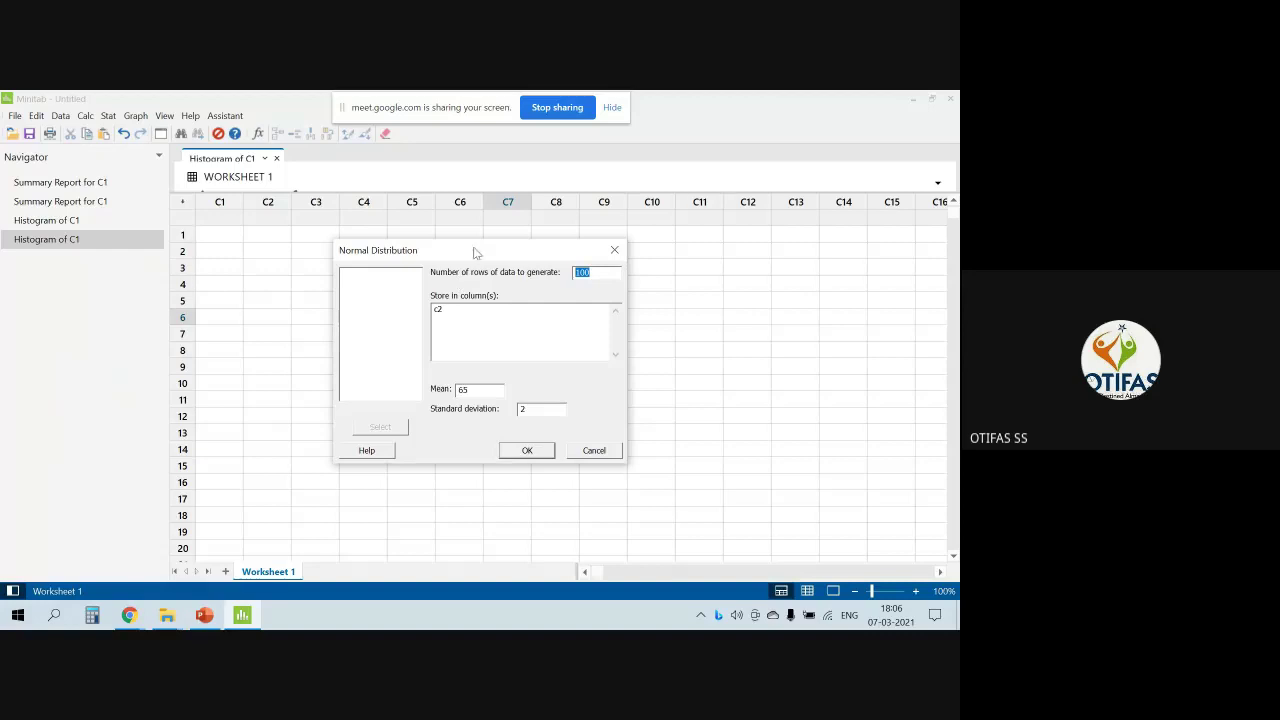
drag(474, 251, 400, 191)
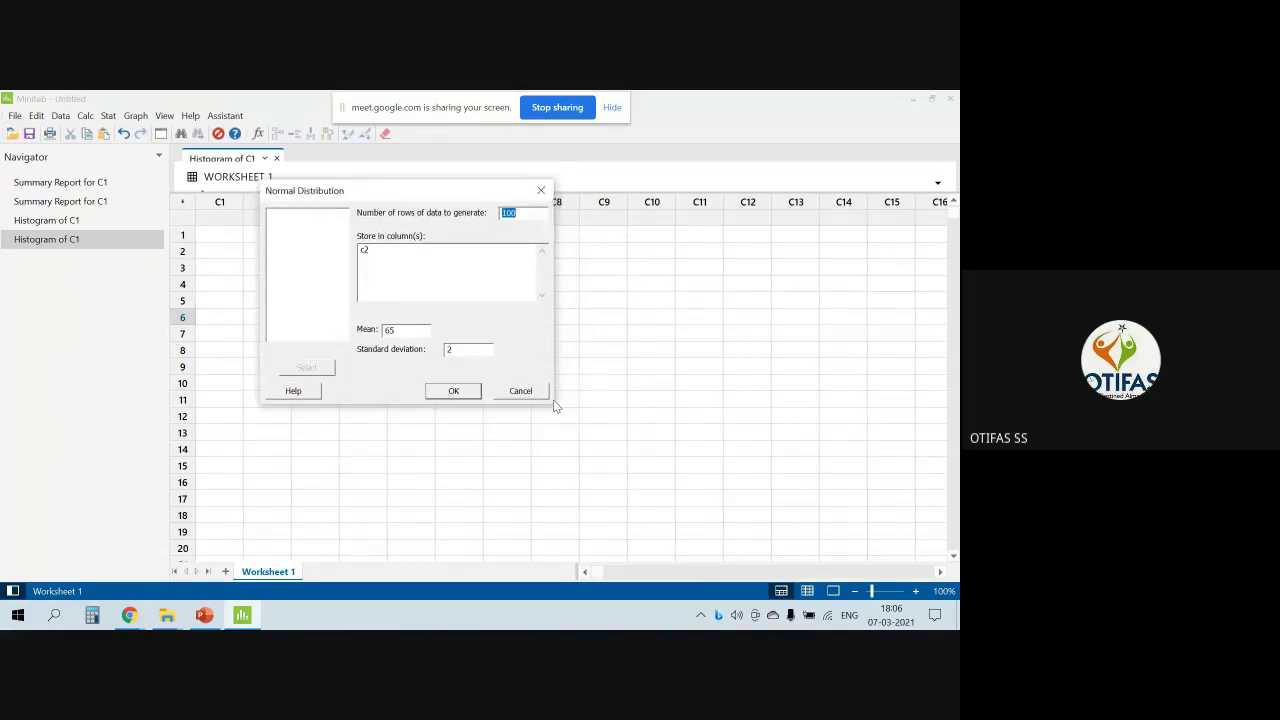
click(526, 212)
click(541, 190)
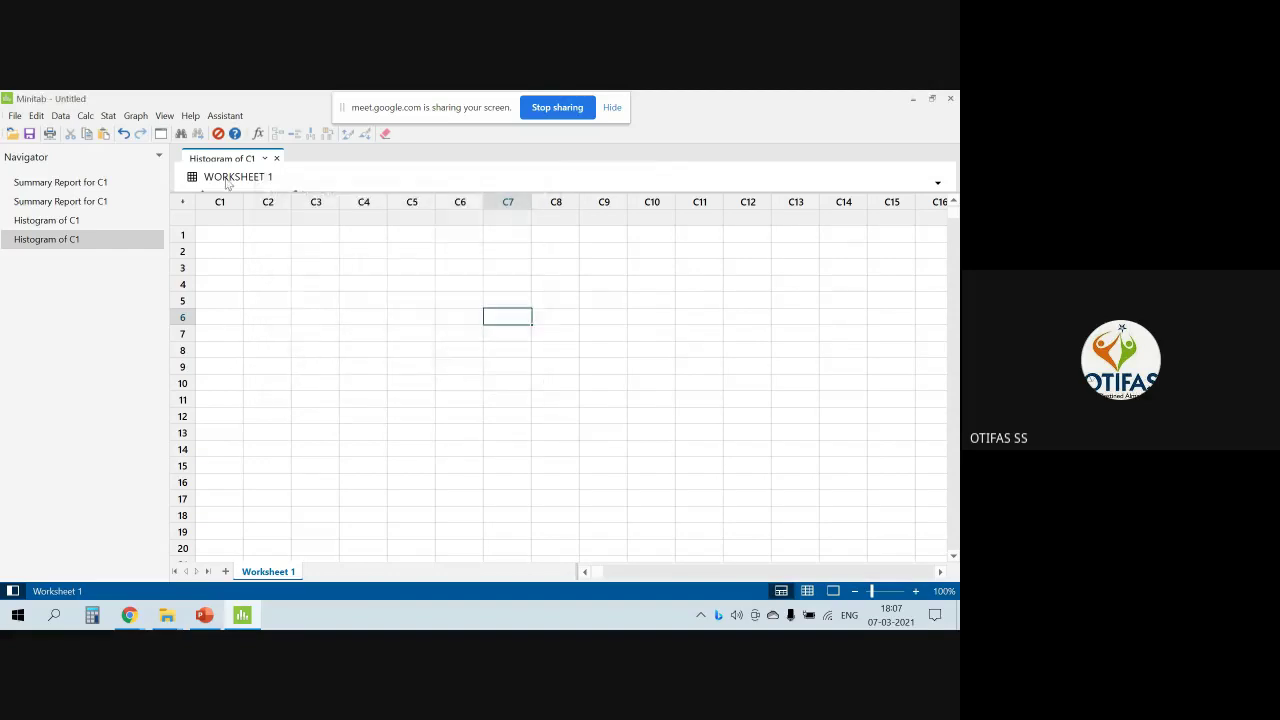
Generate 100 rows of random binomial data in column C1, using 10 trials and an event probability
click(86, 118)
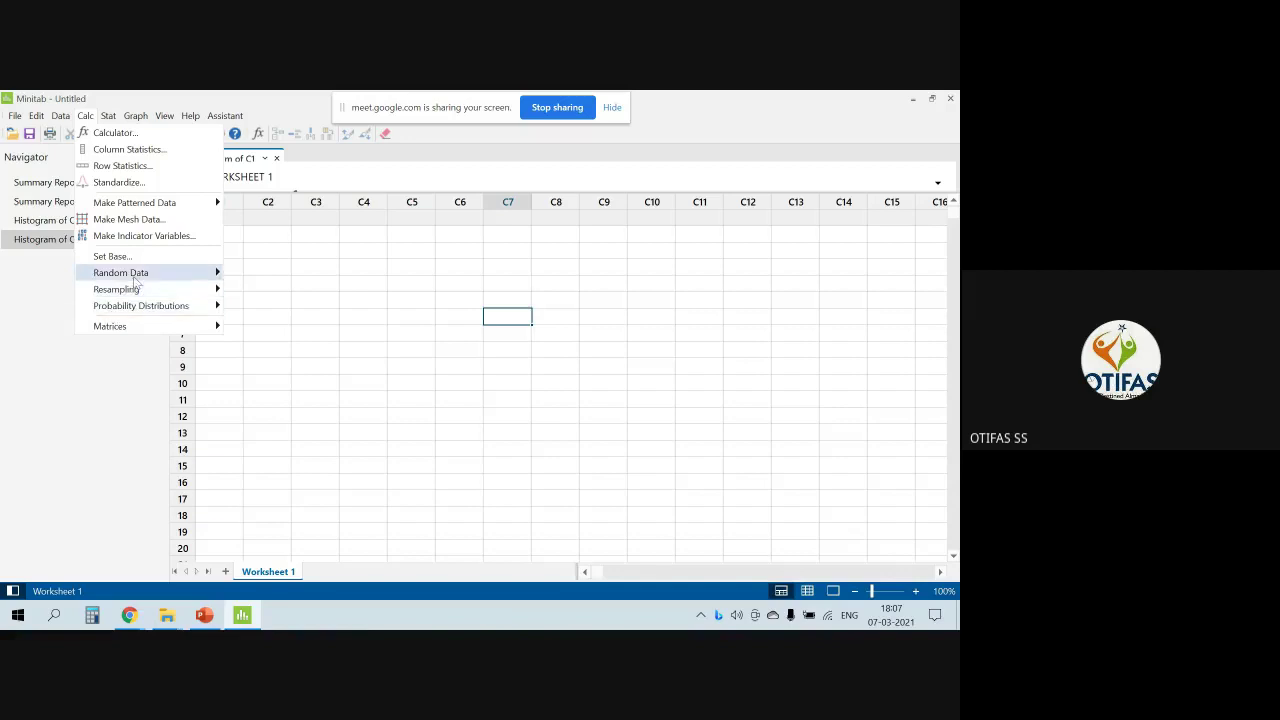
mouse_move(136, 281)
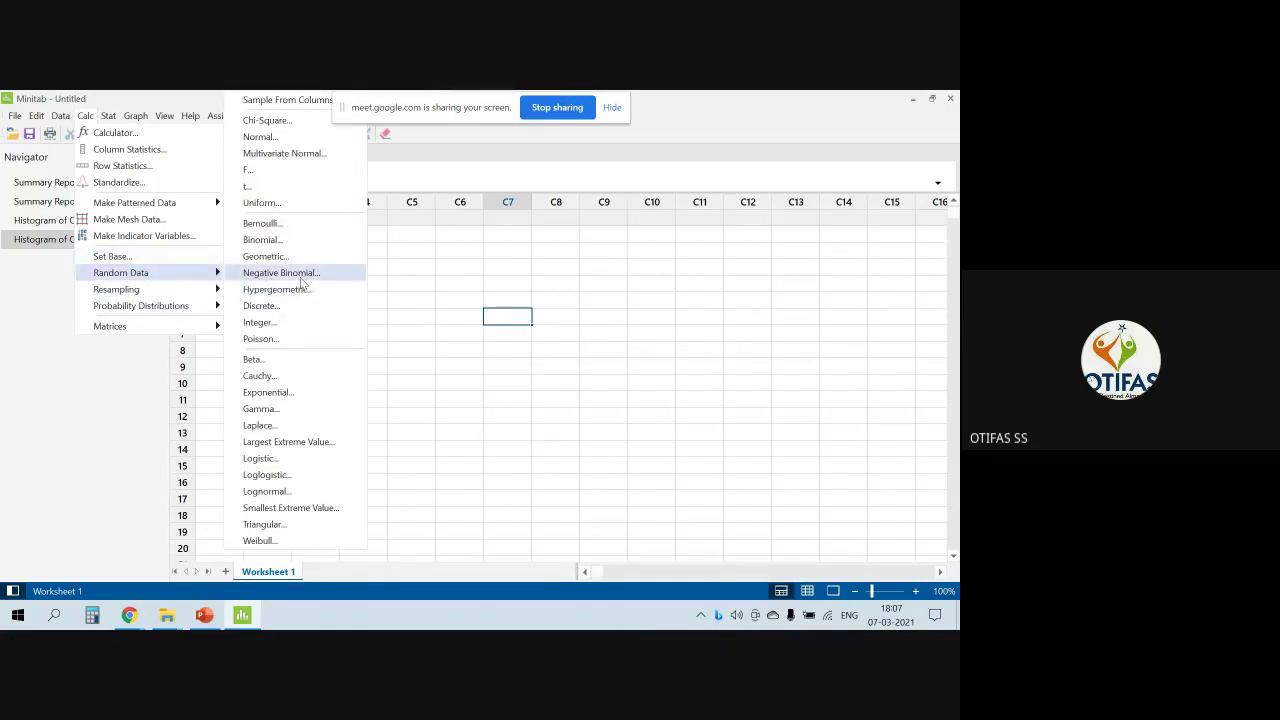
click(288, 240)
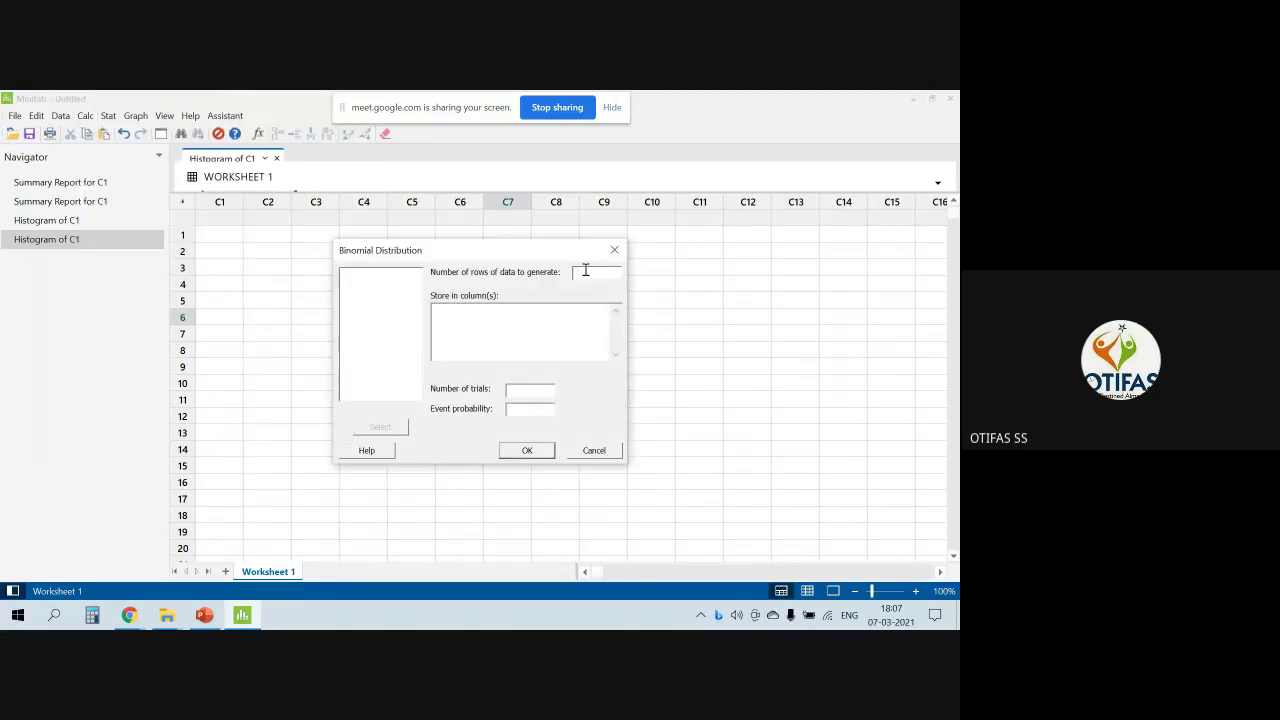
text(100)
click(447, 314)
text(c)
text(10)
click(531, 411)
click(527, 450)
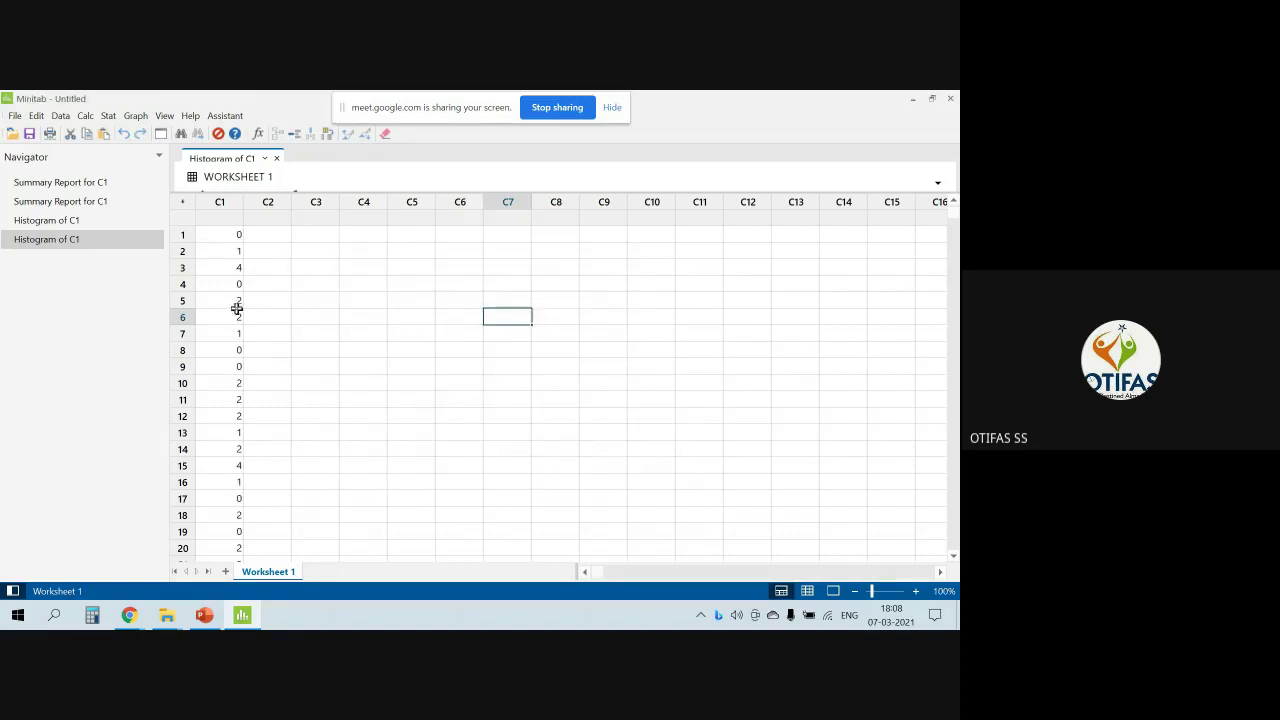
Create a graphical summary of the generated data in column C1 with a 95.0 confidence level
scroll(230, 450, down, 9)
scroll(229, 482, down, 20)
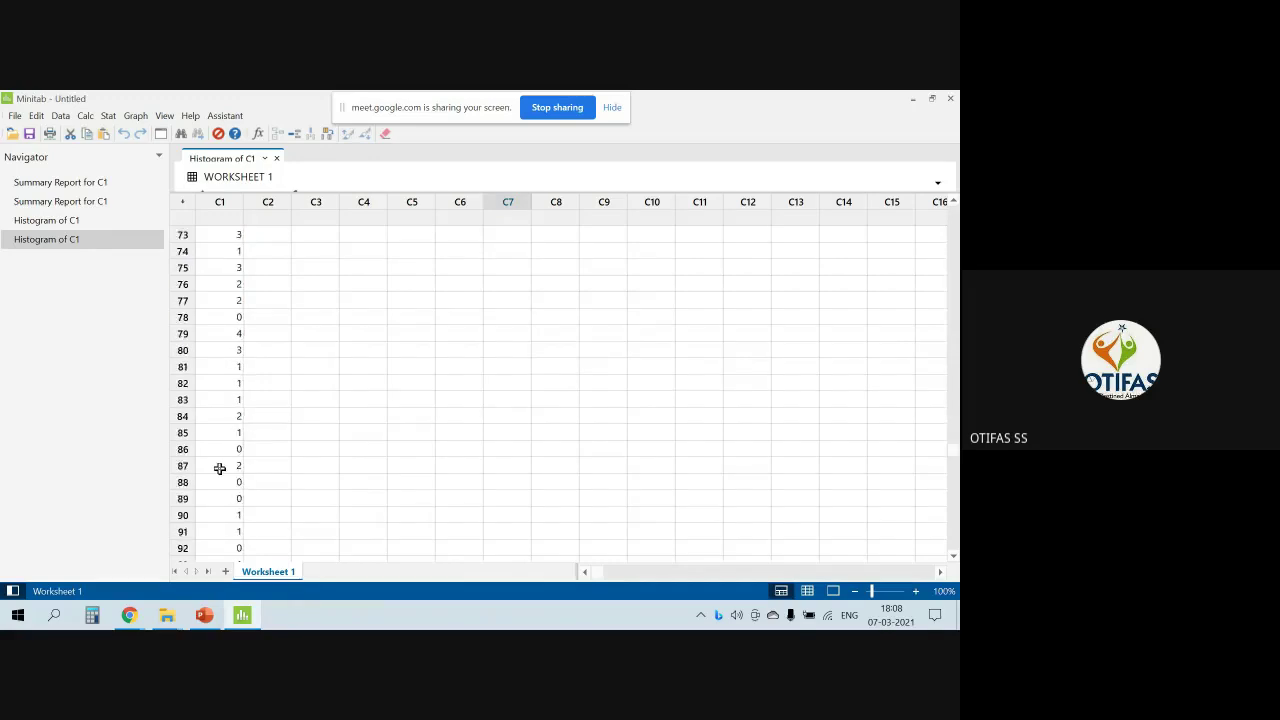
scroll(216, 474, up, 3)
scroll(216, 474, up, 20)
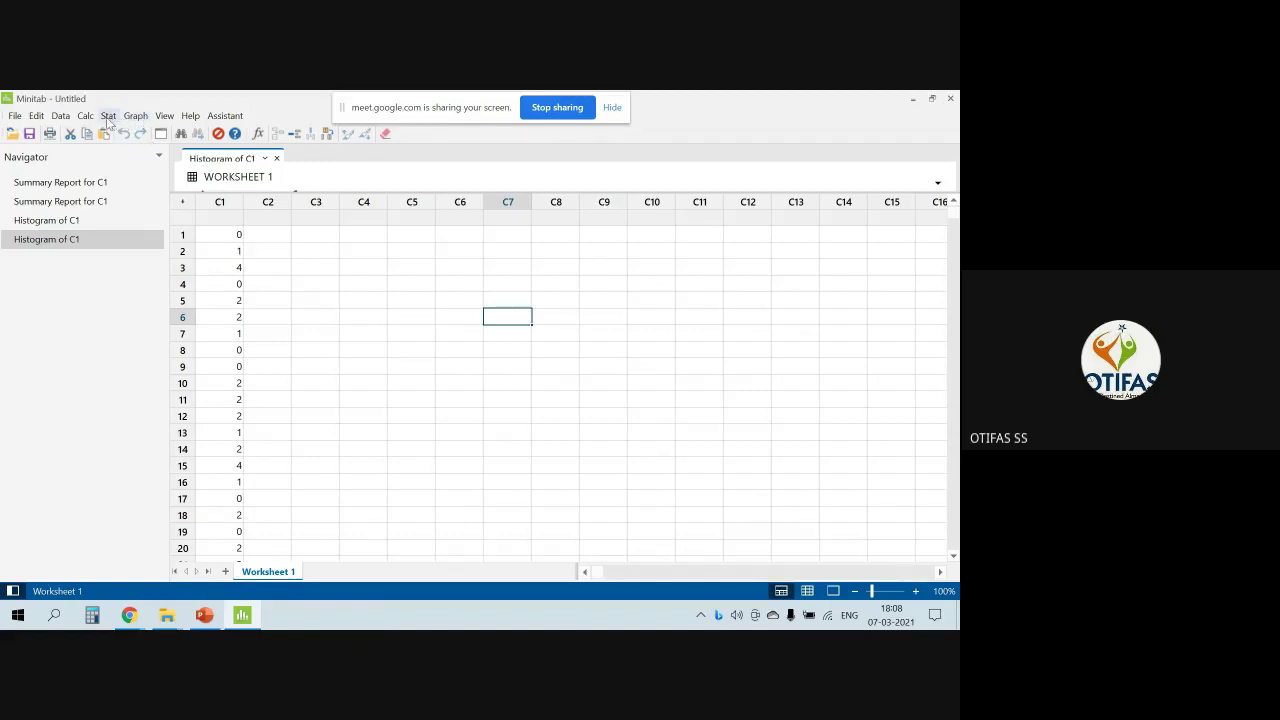
click(136, 117)
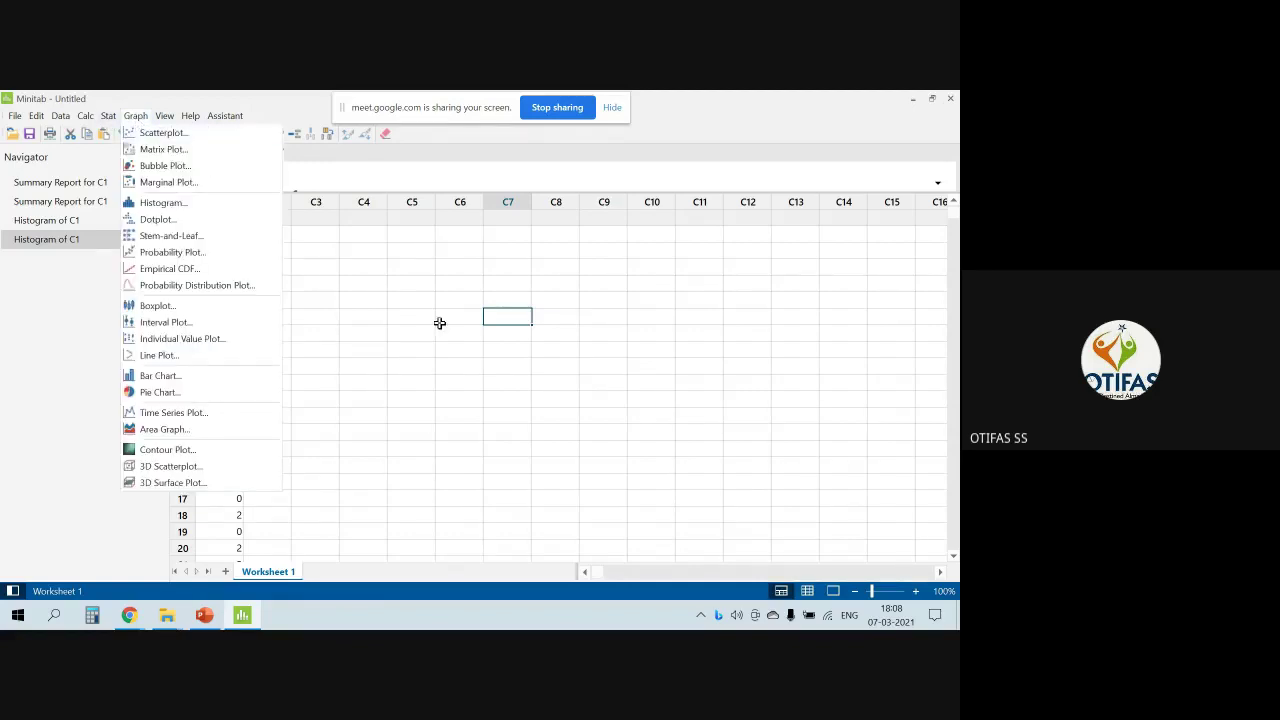
click(427, 318)
click(108, 116)
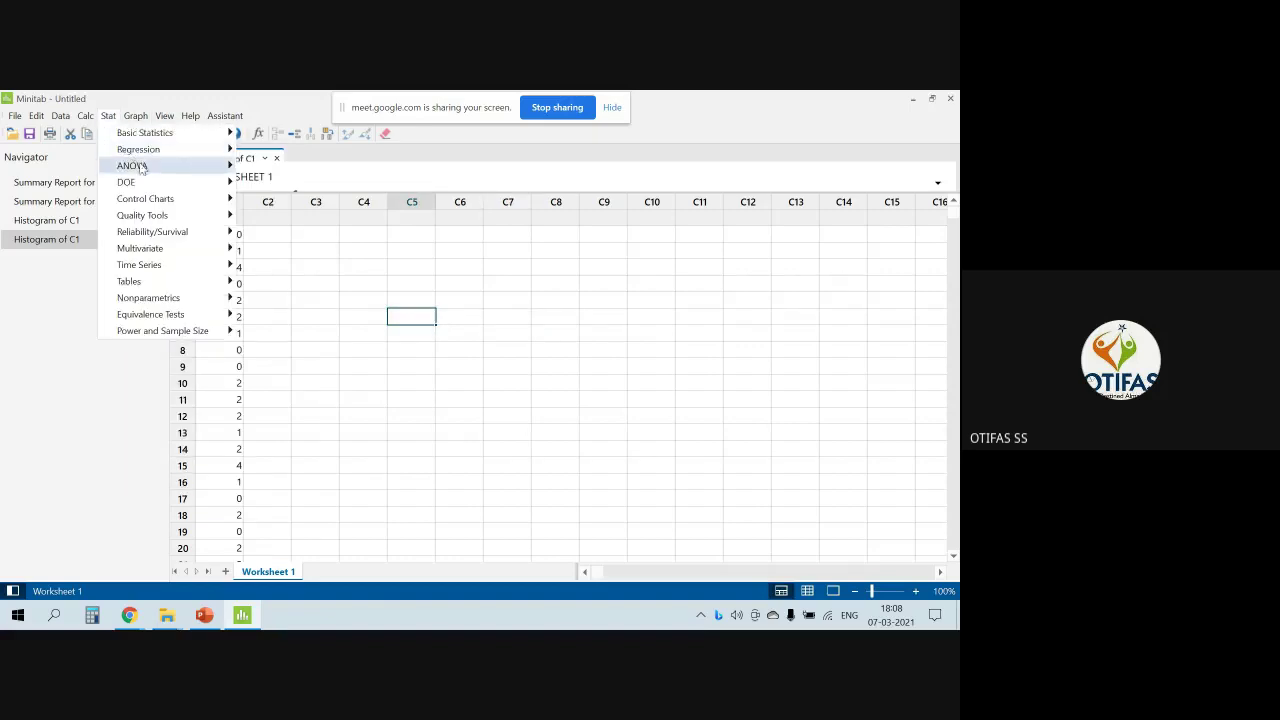
mouse_move(229, 143)
click(279, 167)
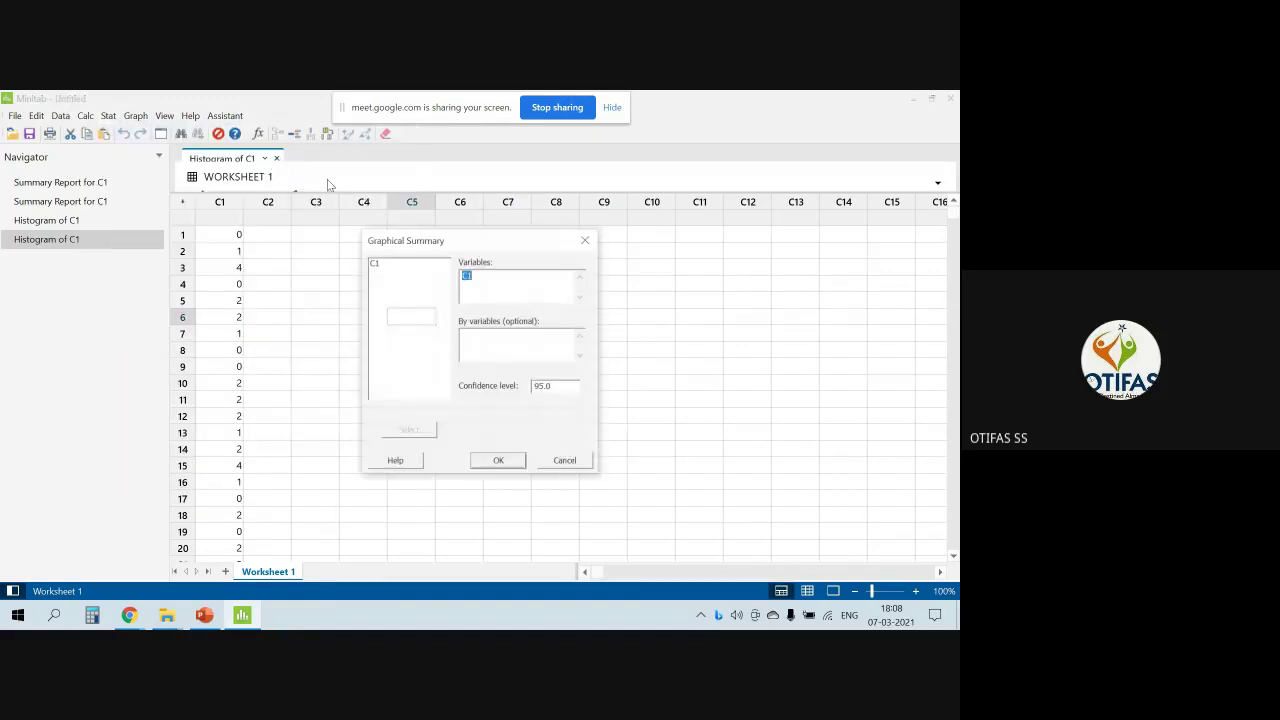
click(499, 461)
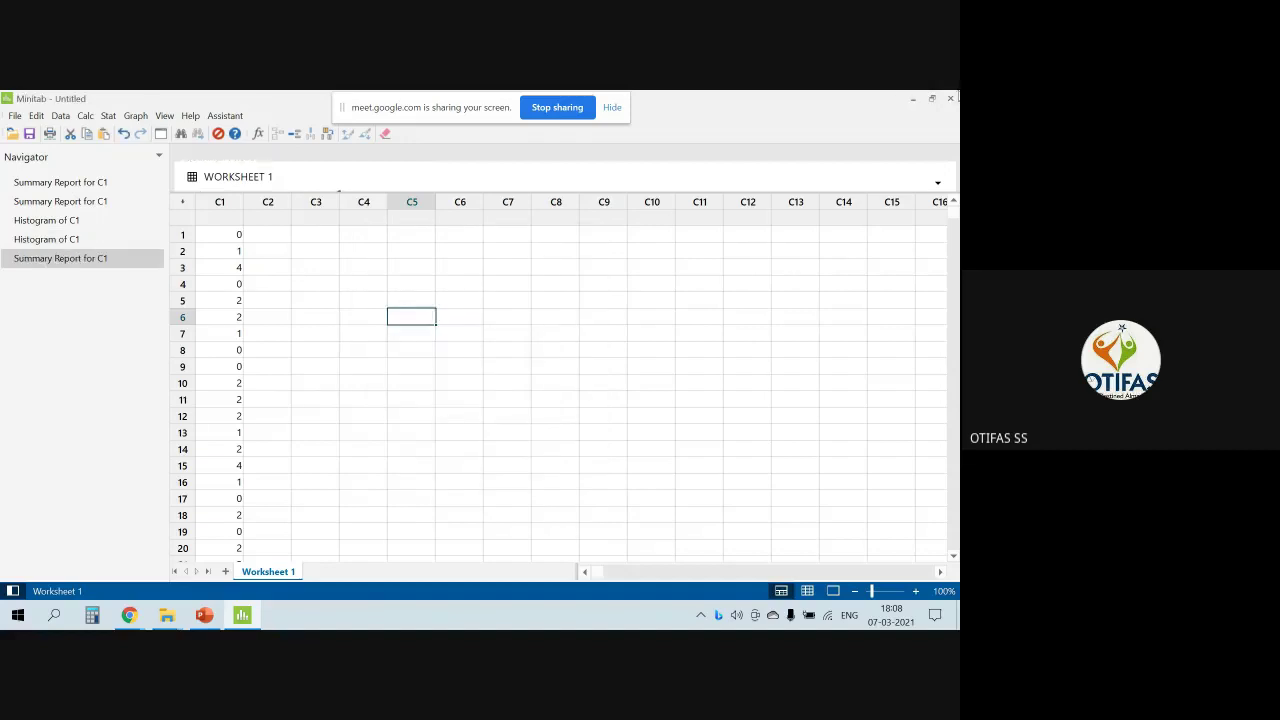
Show only the output and examine the histogram and statistics in the Summary Report for C1
click(164, 116)
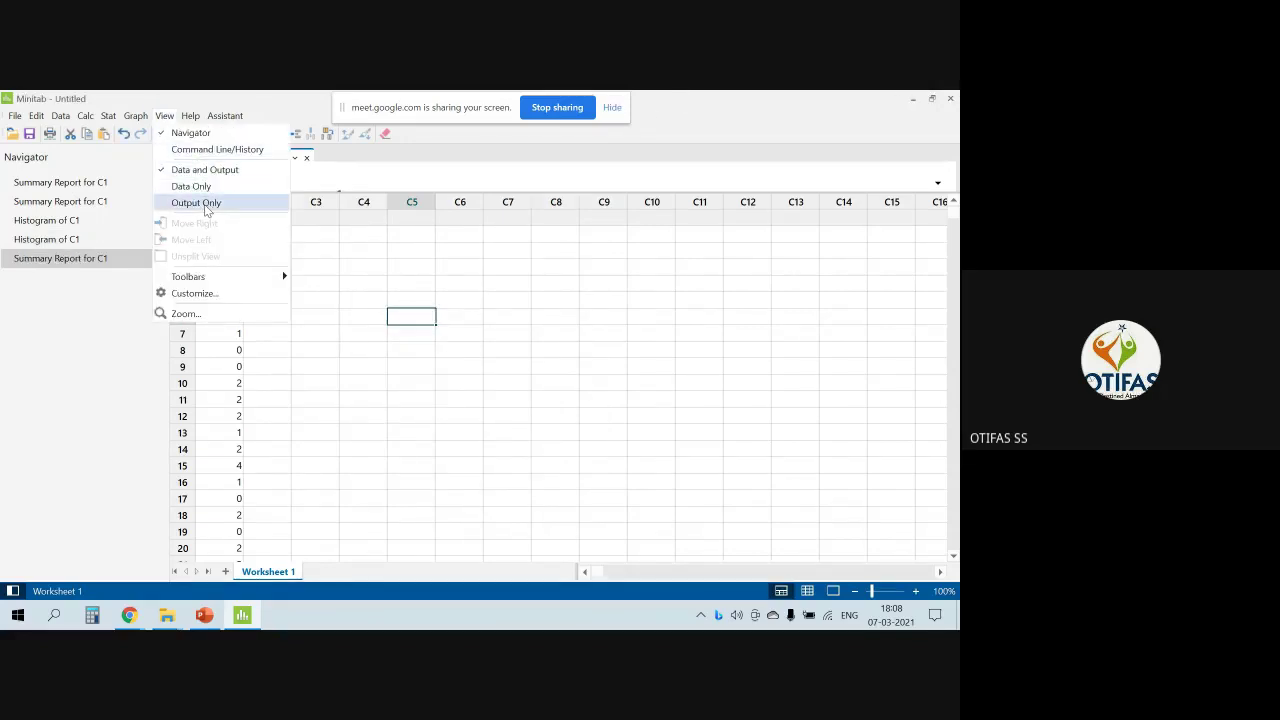
click(196, 203)
ctrl+scroll(540, 395, up, 3)
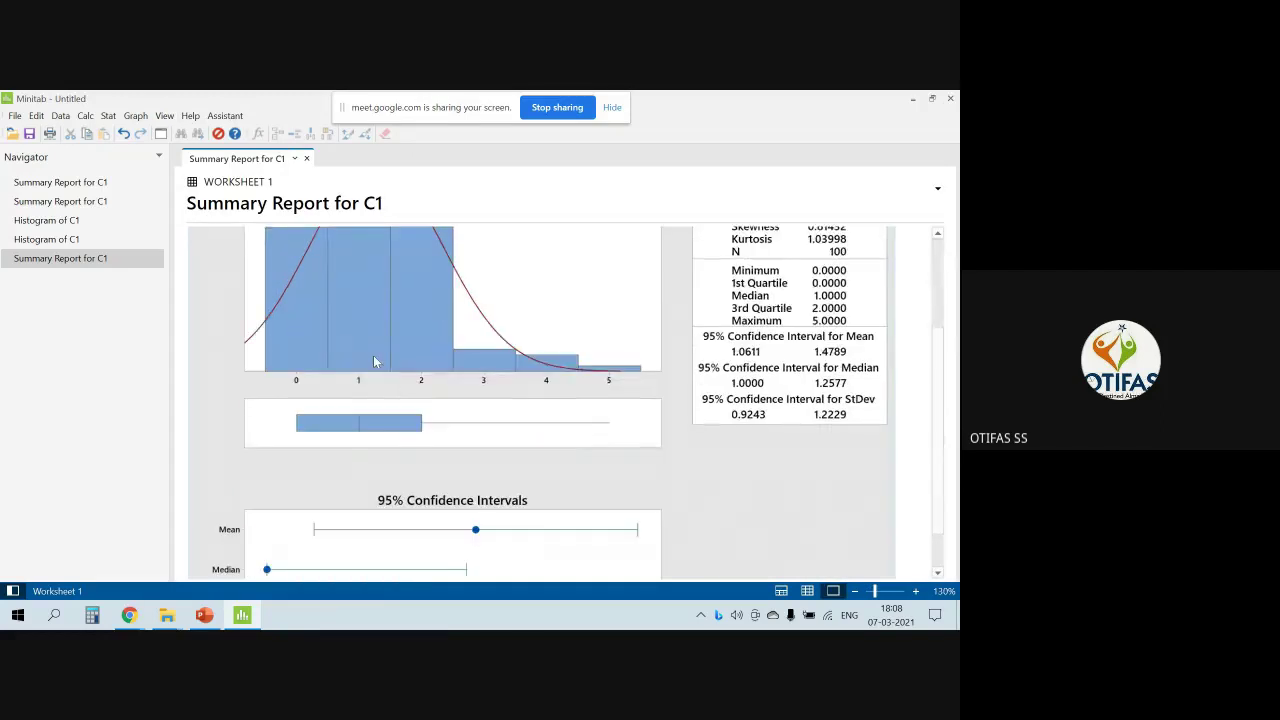
scroll(373, 362, up, 3)
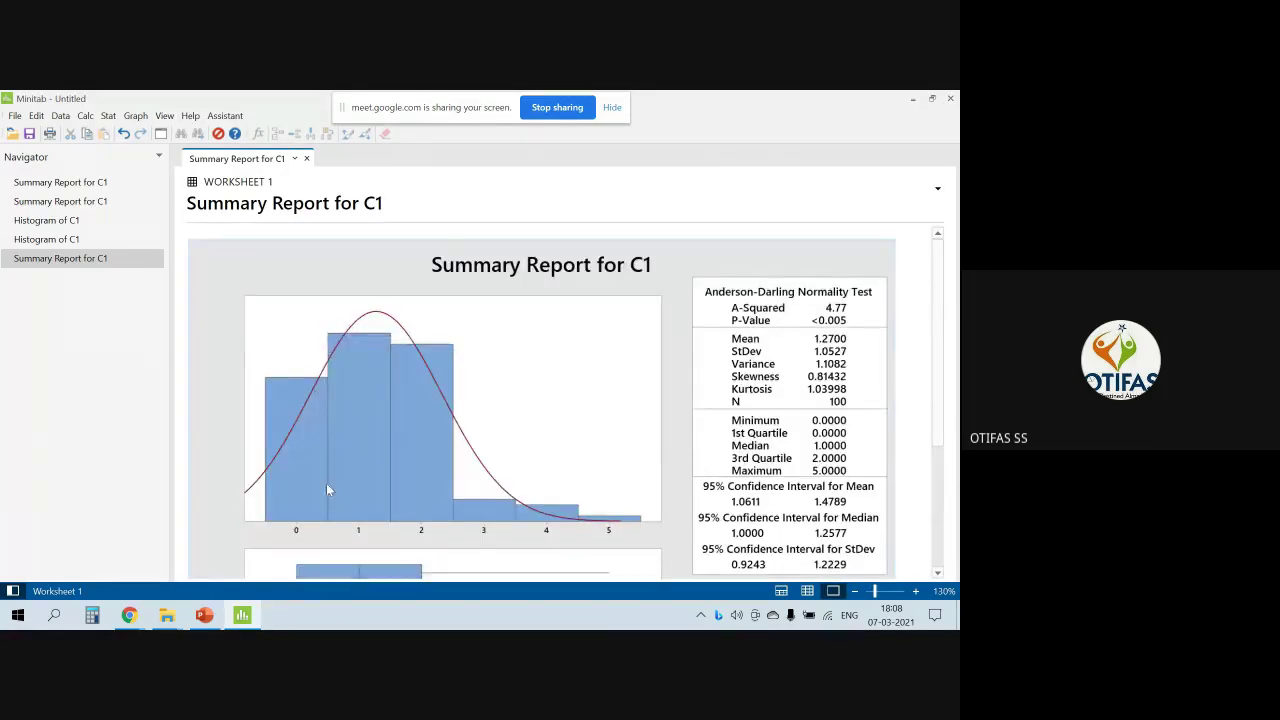
Examine the histogram, box plot and 95% confidence intervals for mean and median in the Summary Report for C1
scroll(556, 490, down, 3)
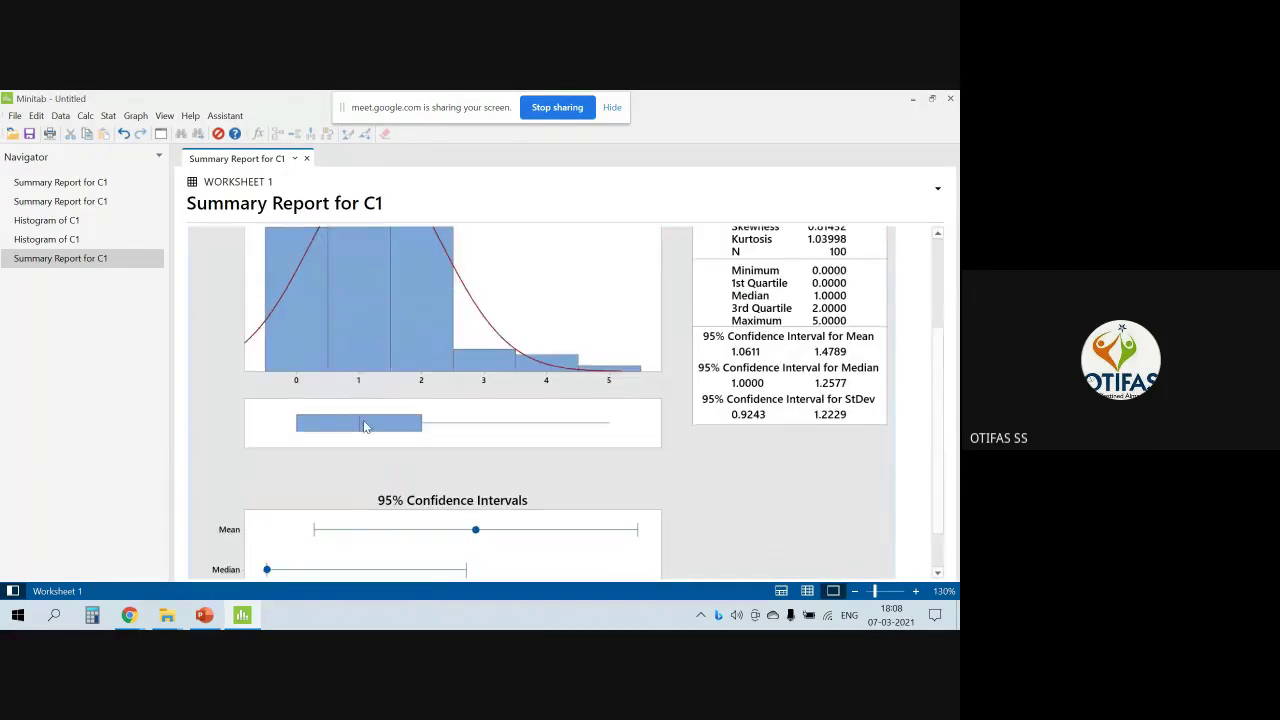
scroll(287, 404, up, 2)
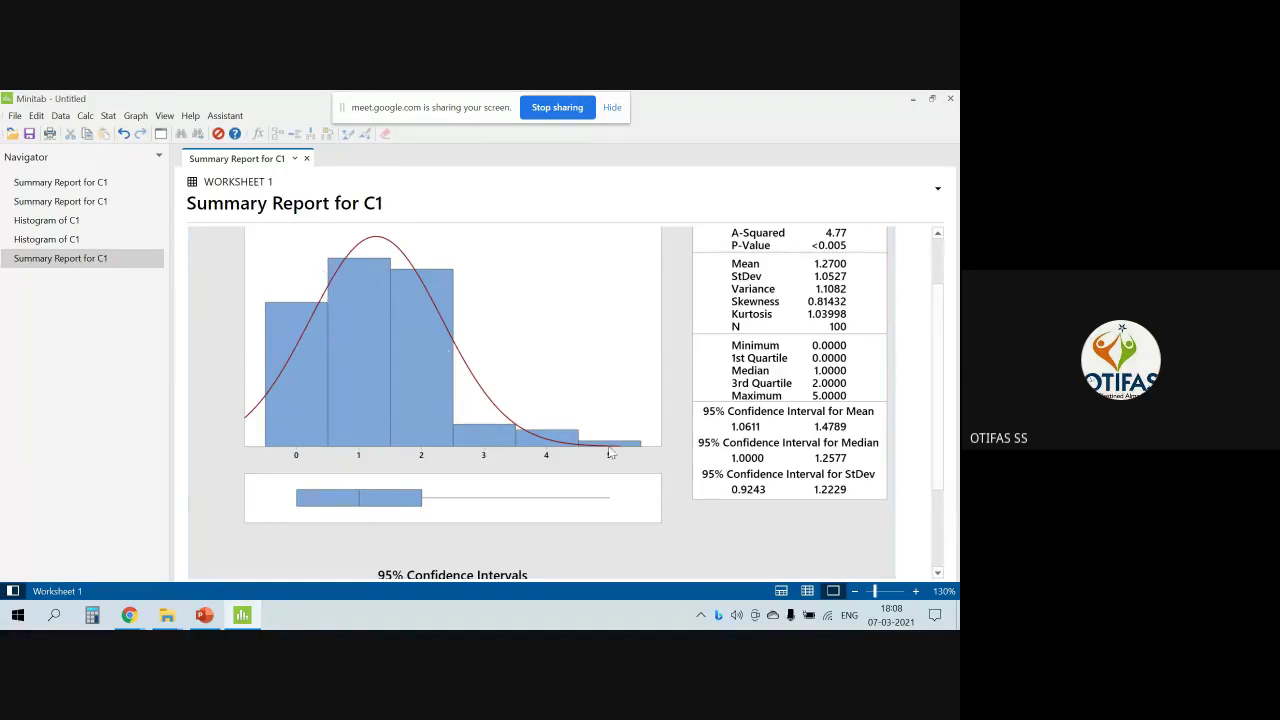
scroll(516, 496, down, 3)
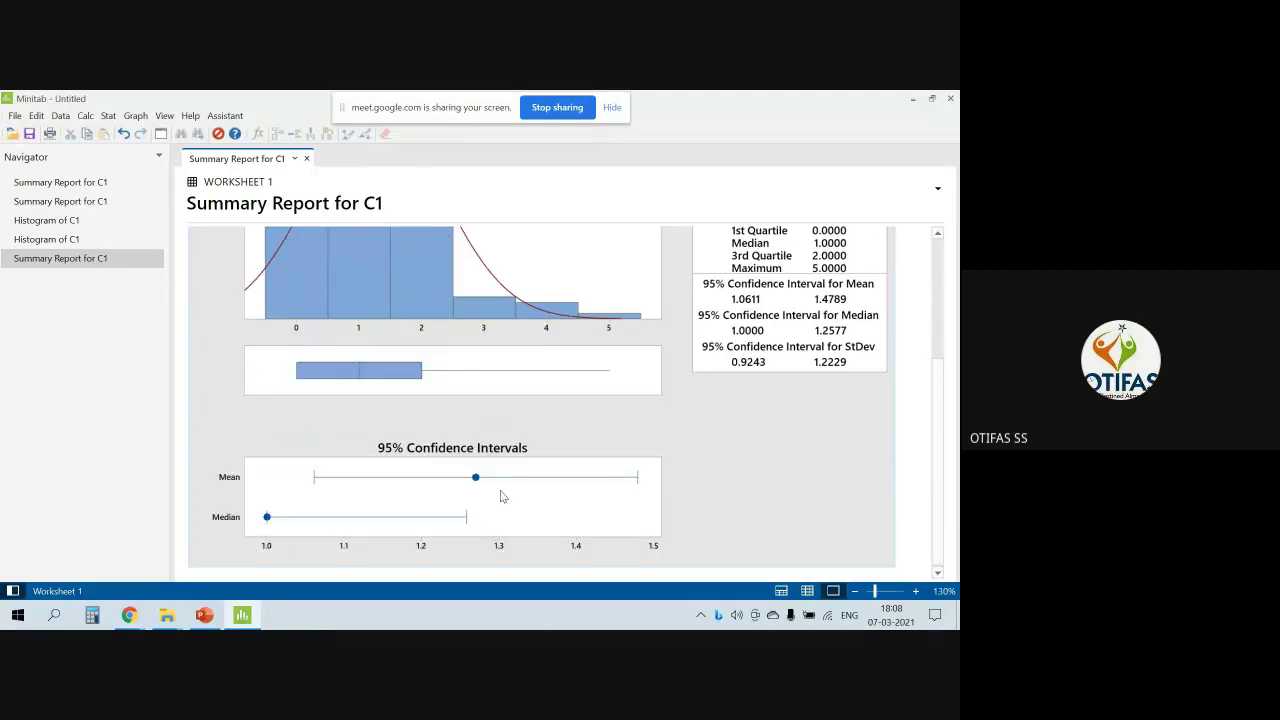
scroll(502, 496, up, 5)
scroll(583, 468, down, 3)
scroll(583, 468, up, 3)
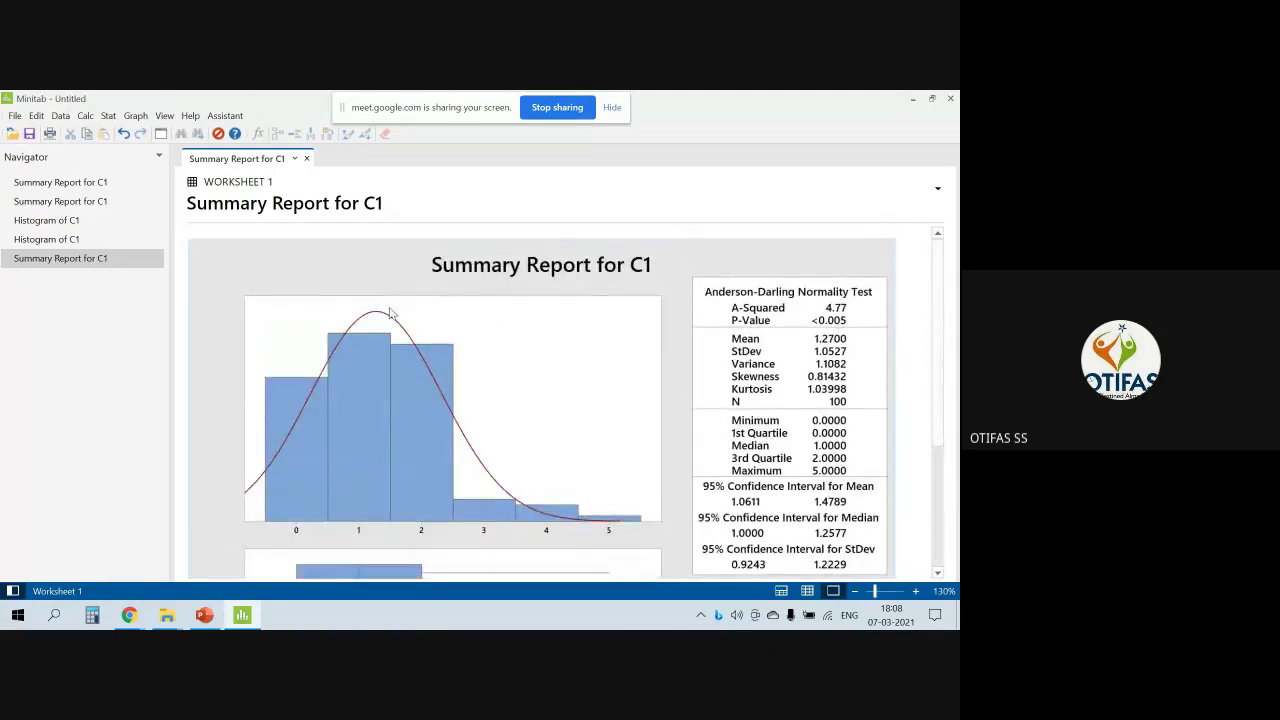
scroll(300, 392, down, 3)
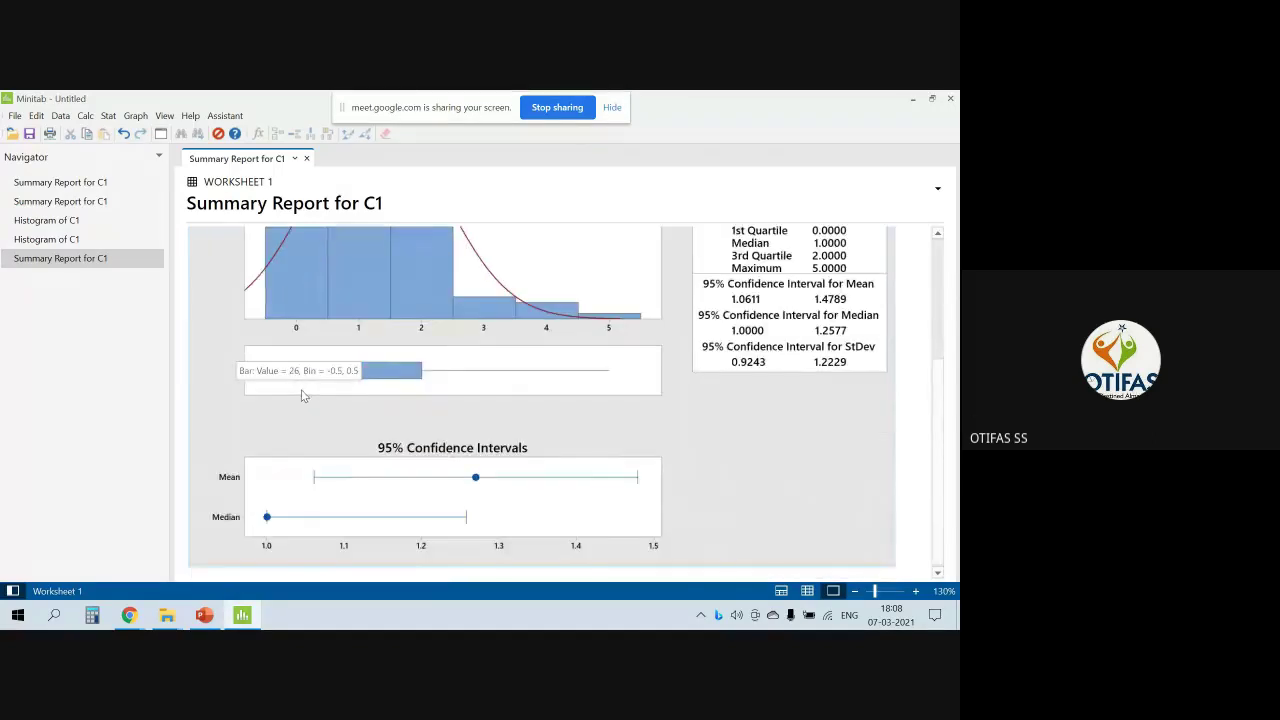
mouse_move(311, 384)
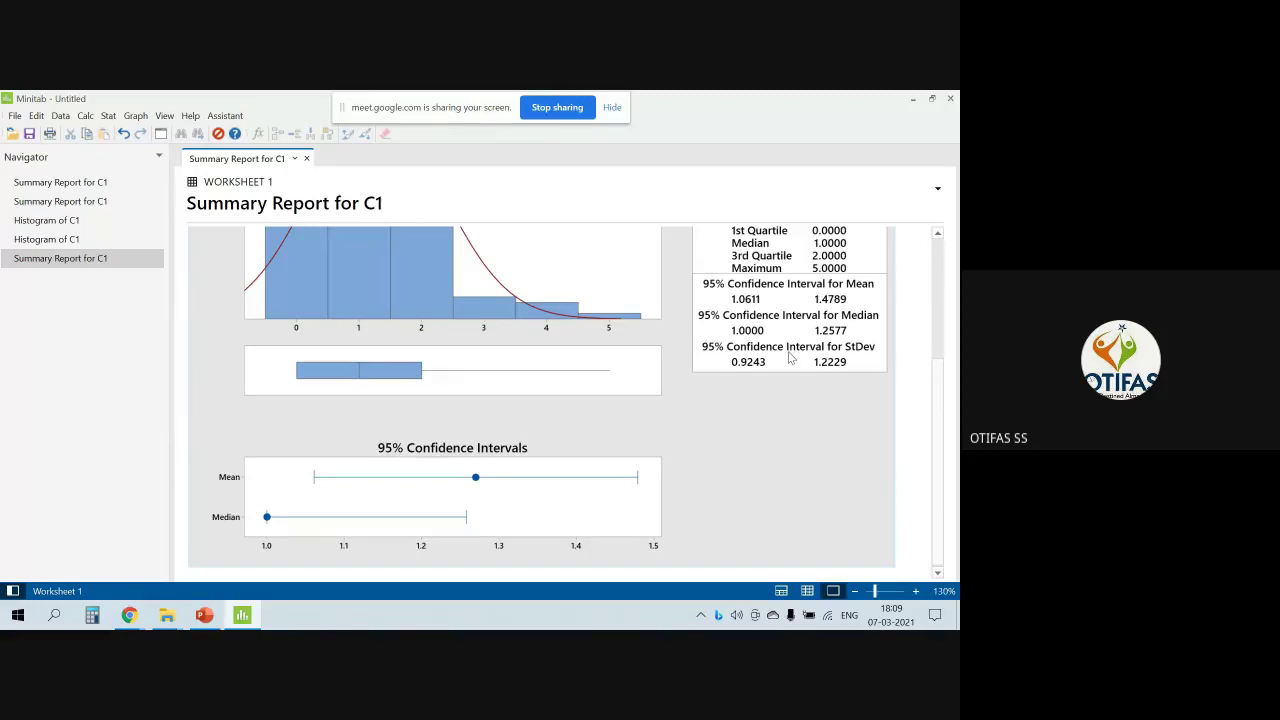
Minimise Minitab and the MINITAB PRACTICE-EXCEL folder window, and start the PowerPoint slide show at the Normal Probability Distribution slide
click(914, 100)
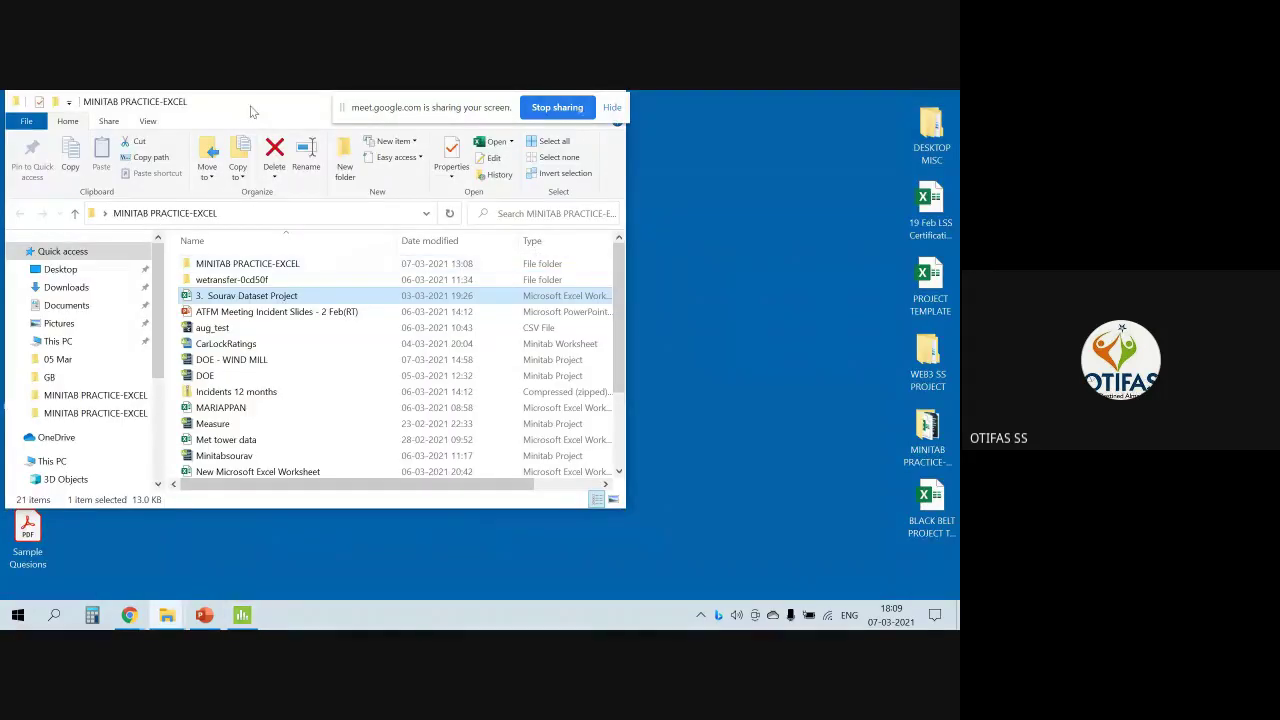
drag(253, 96, 337, 194)
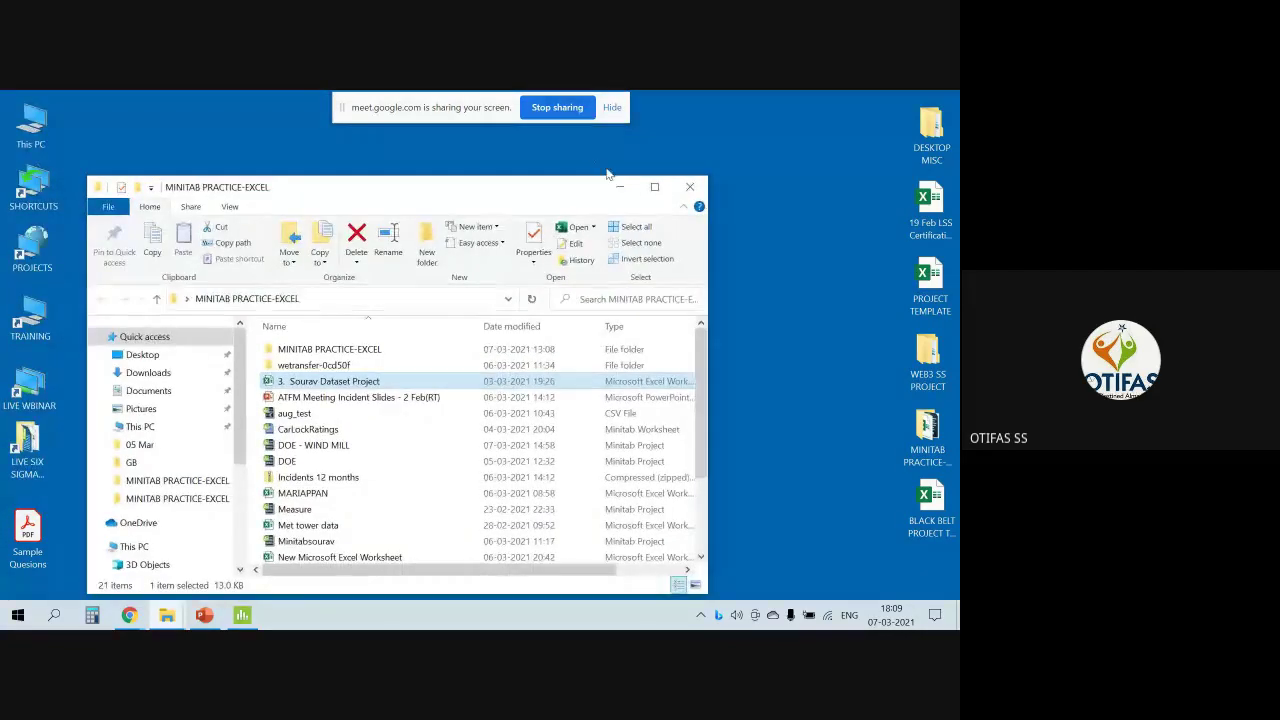
click(621, 186)
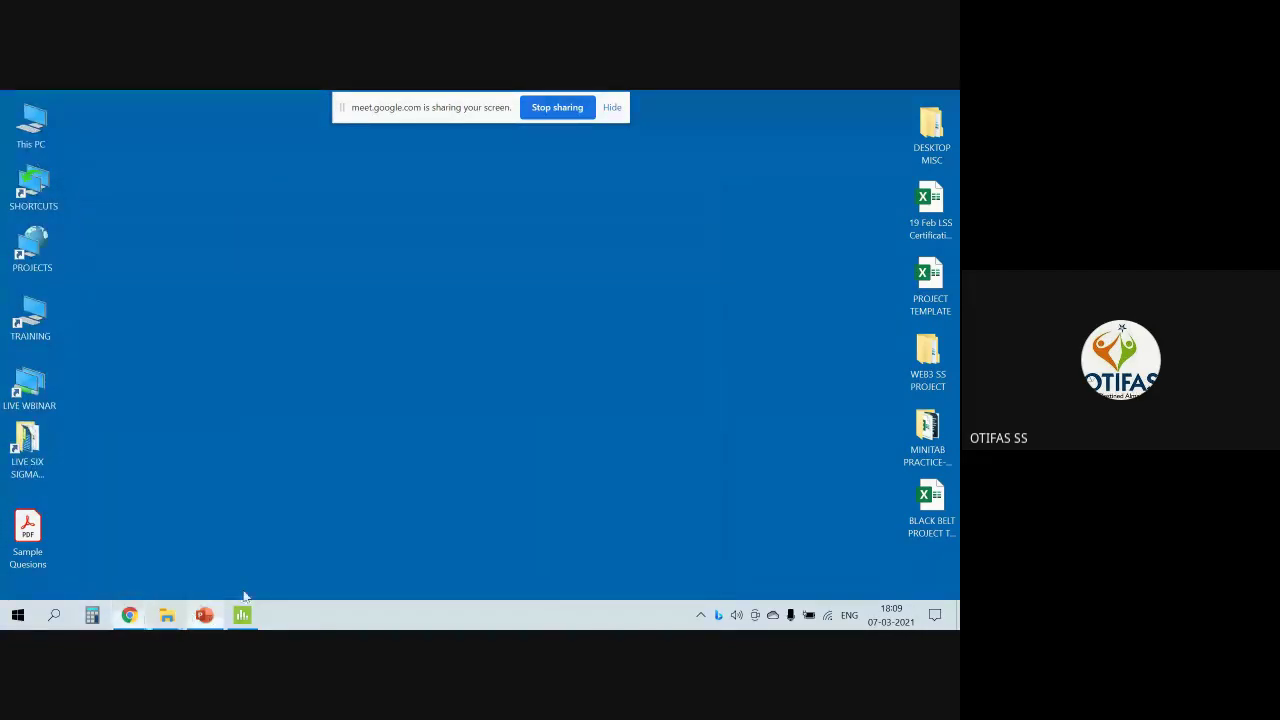
click(204, 615)
click(798, 592)
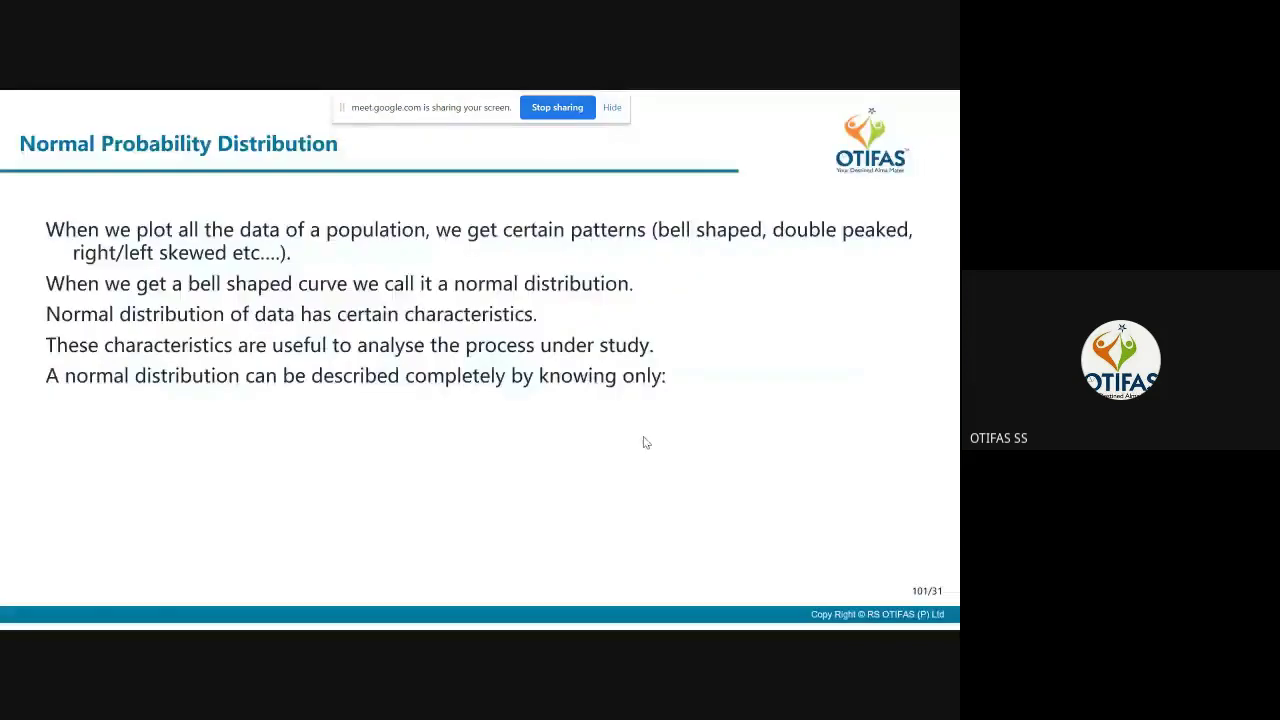
Reveal the bell curve on slide 101, leave and restart its slide show, and advance to the same-mean, different-standard-deviation slide
click(226, 414)
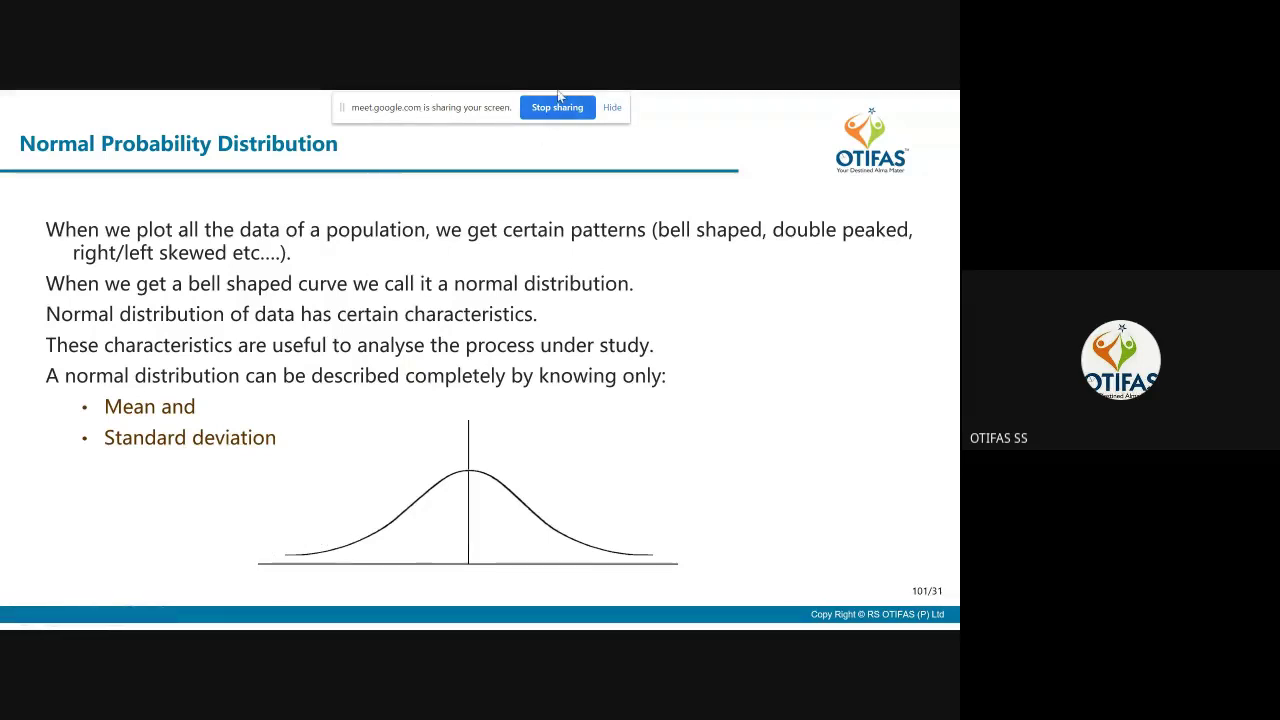
click(280, 409)
key(Escape)
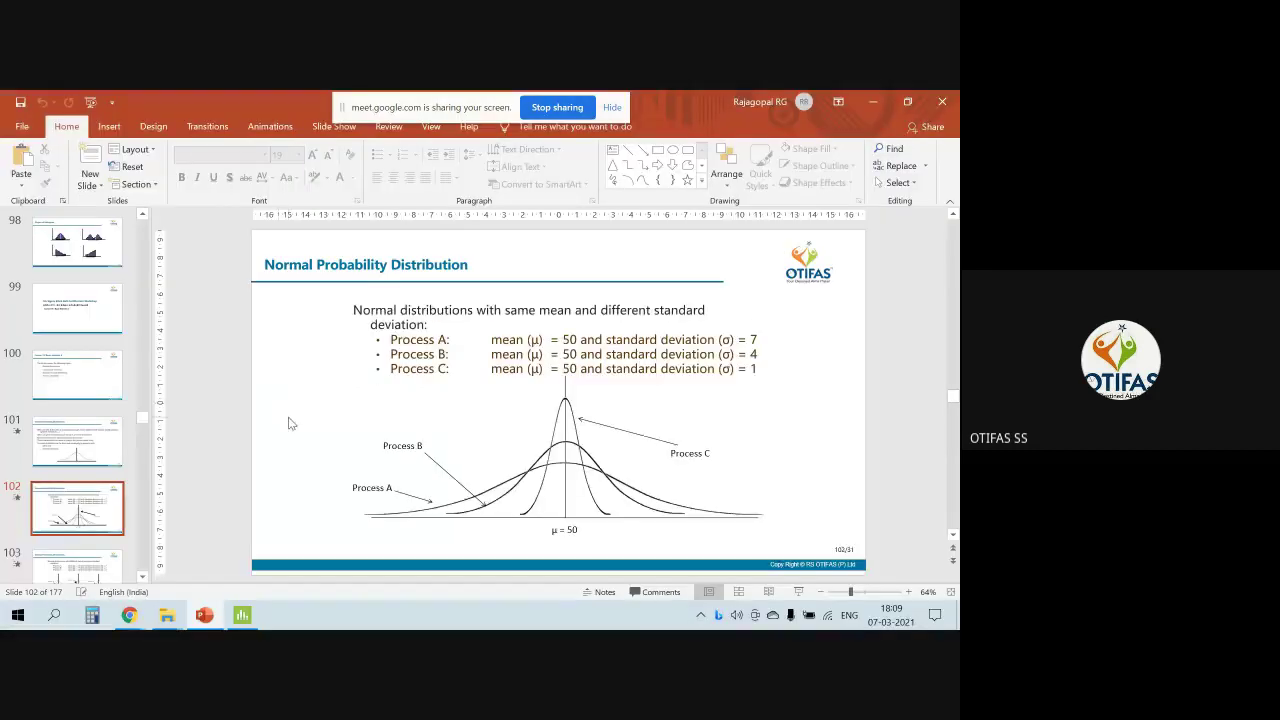
scroll(288, 423, up, 1)
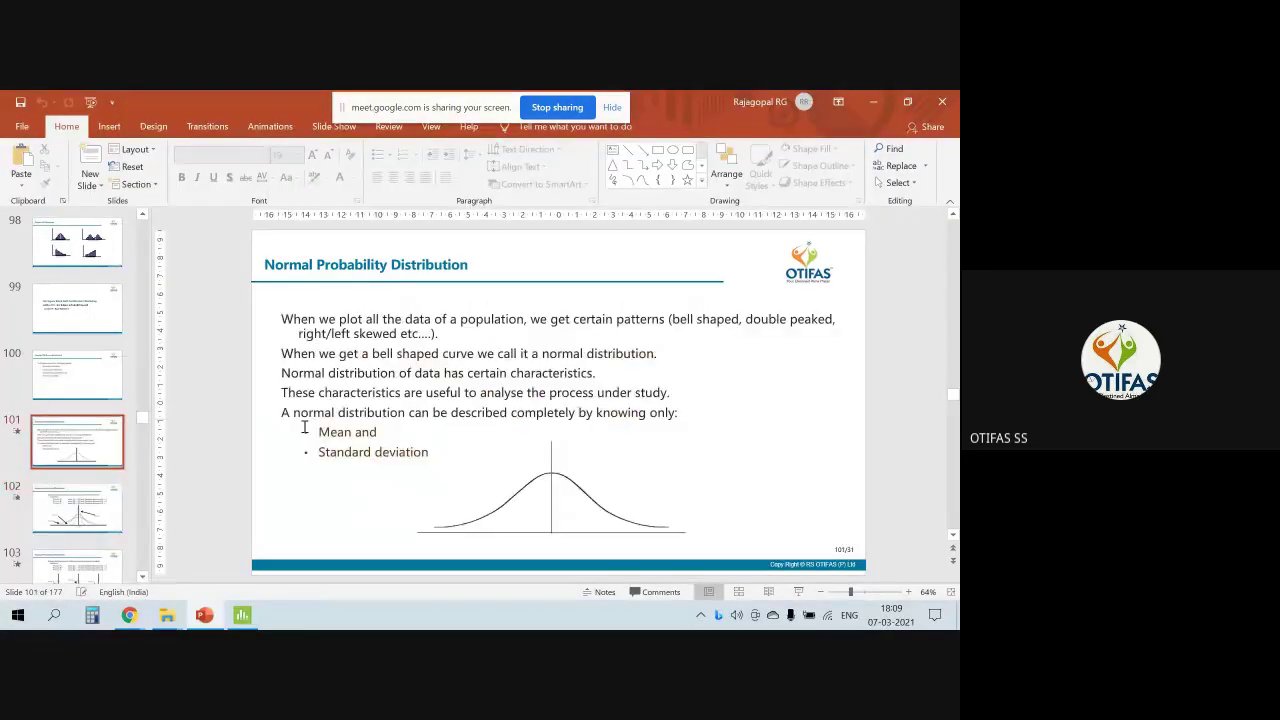
click(800, 592)
click(586, 445)
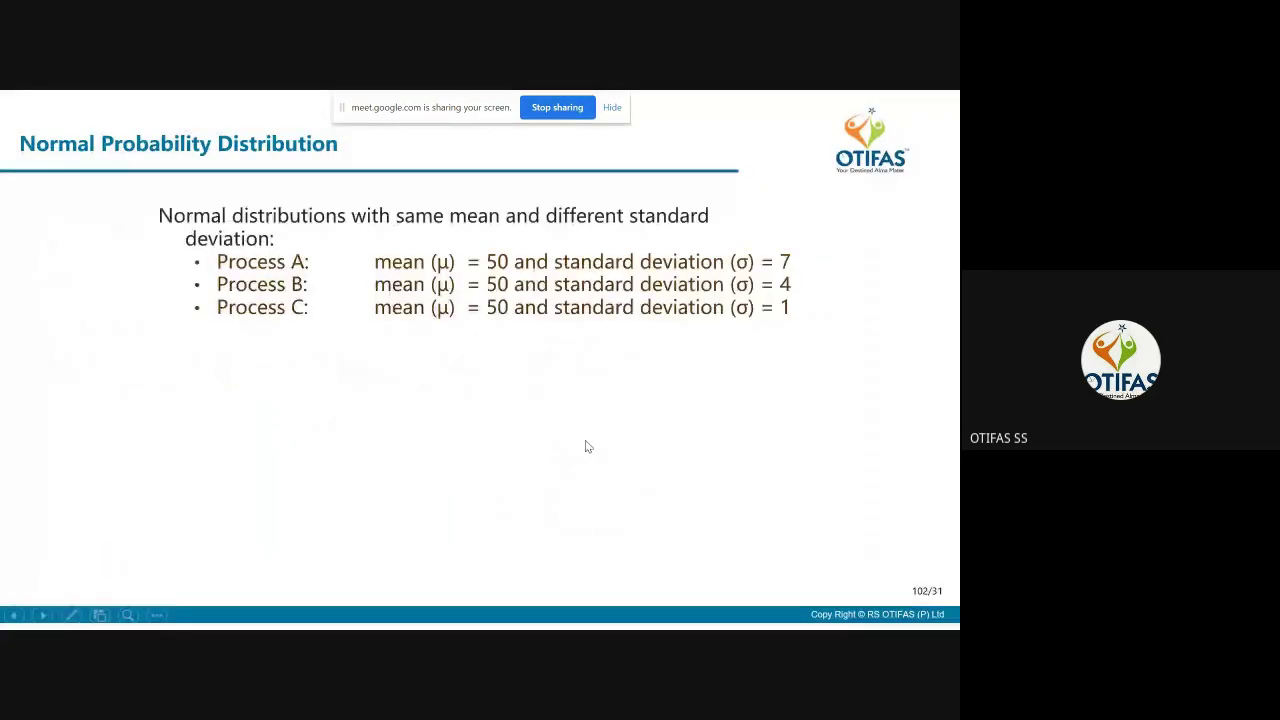
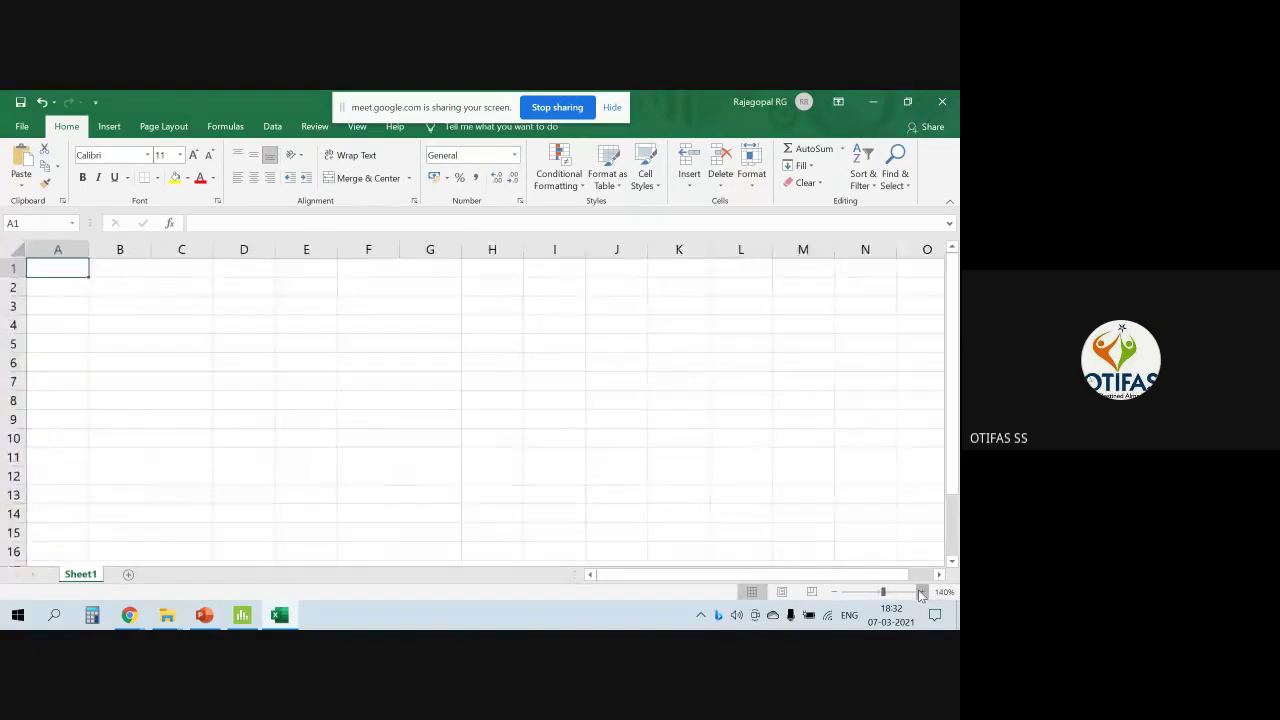
Begin a NORM.DIST formula in cell B3 of the blank Excel sheet with x 51.5, mean 50 and standard deviation 2
click(921, 592)
click(921, 592)
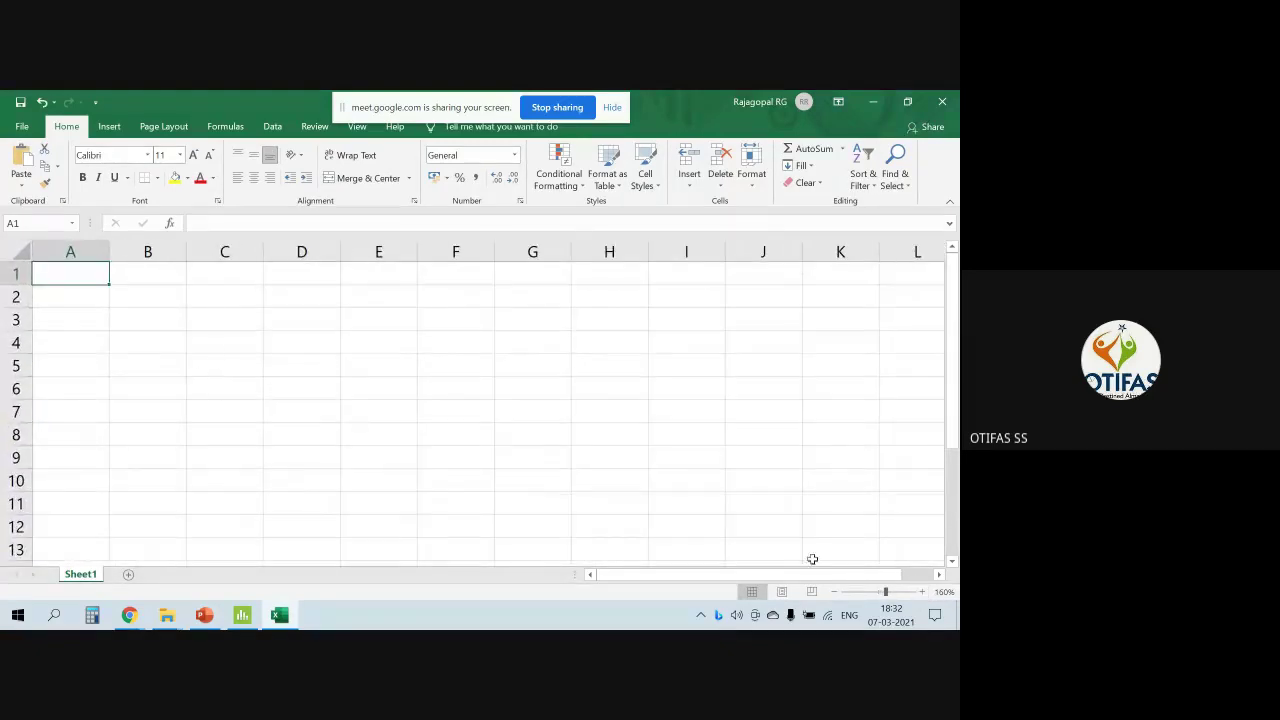
click(921, 592)
click(921, 592)
click(921, 592)
click(210, 335)
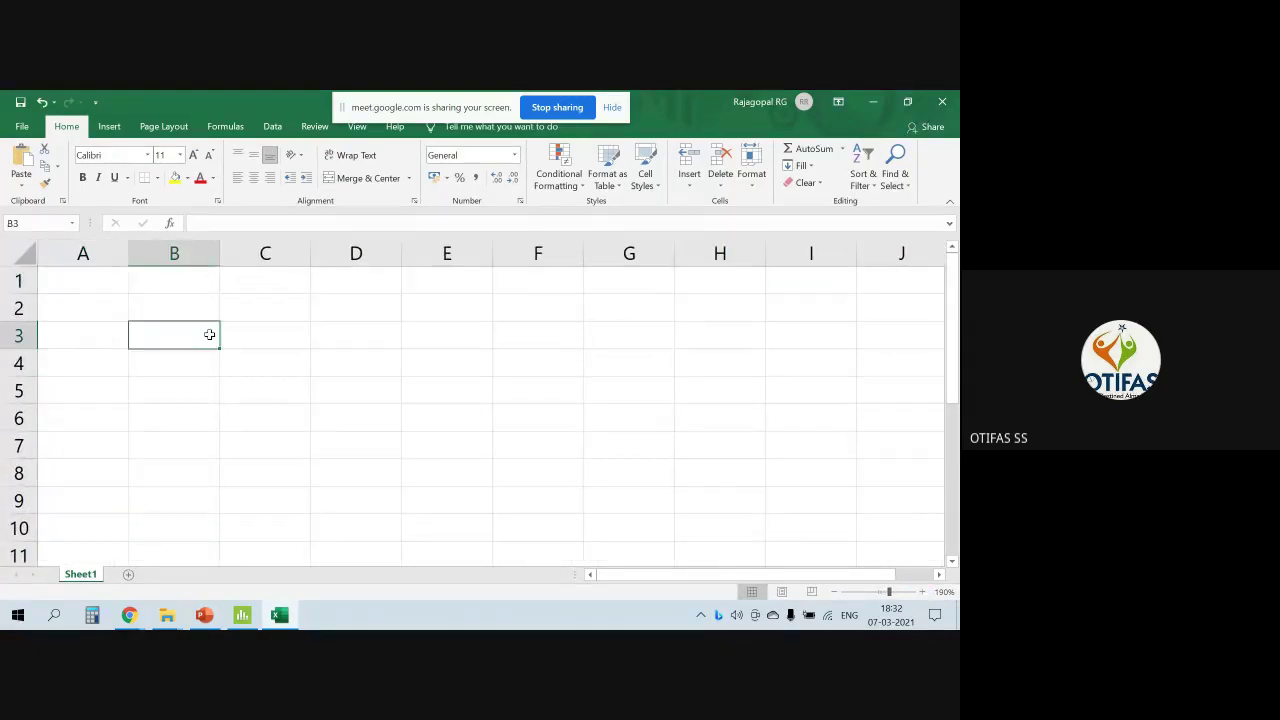
text(=)
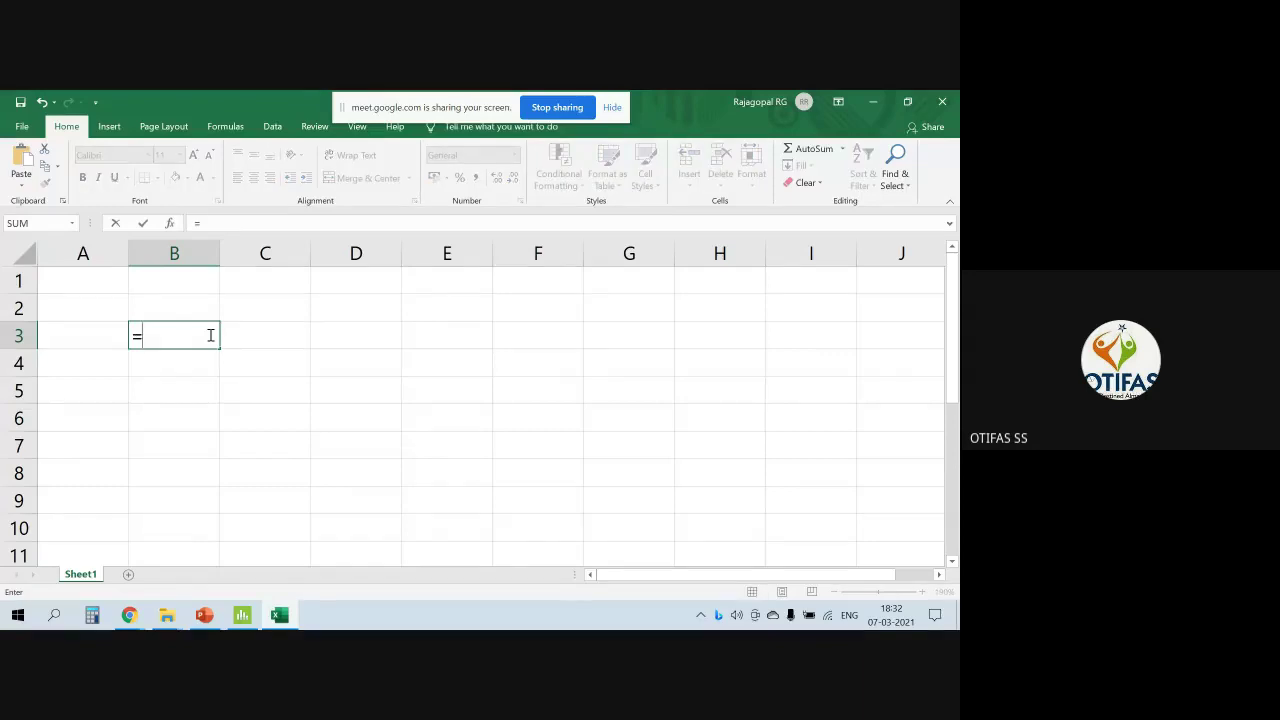
text(norm)
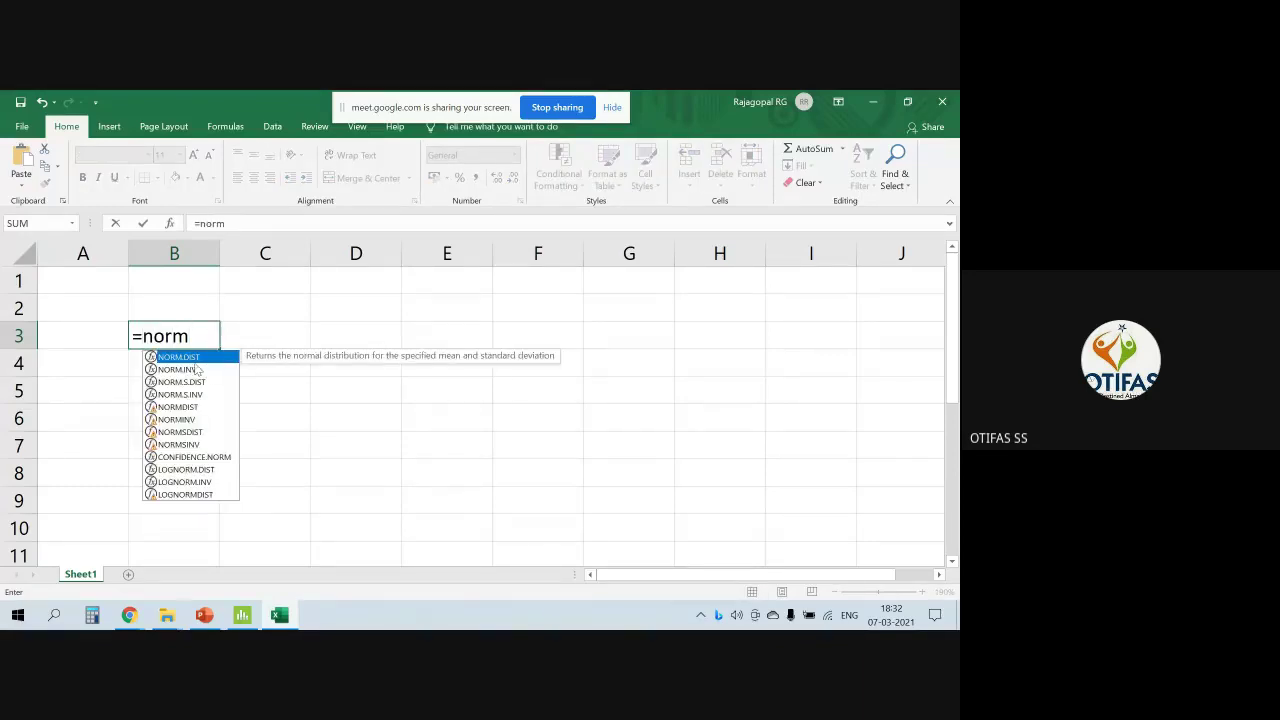
double_click(202, 357)
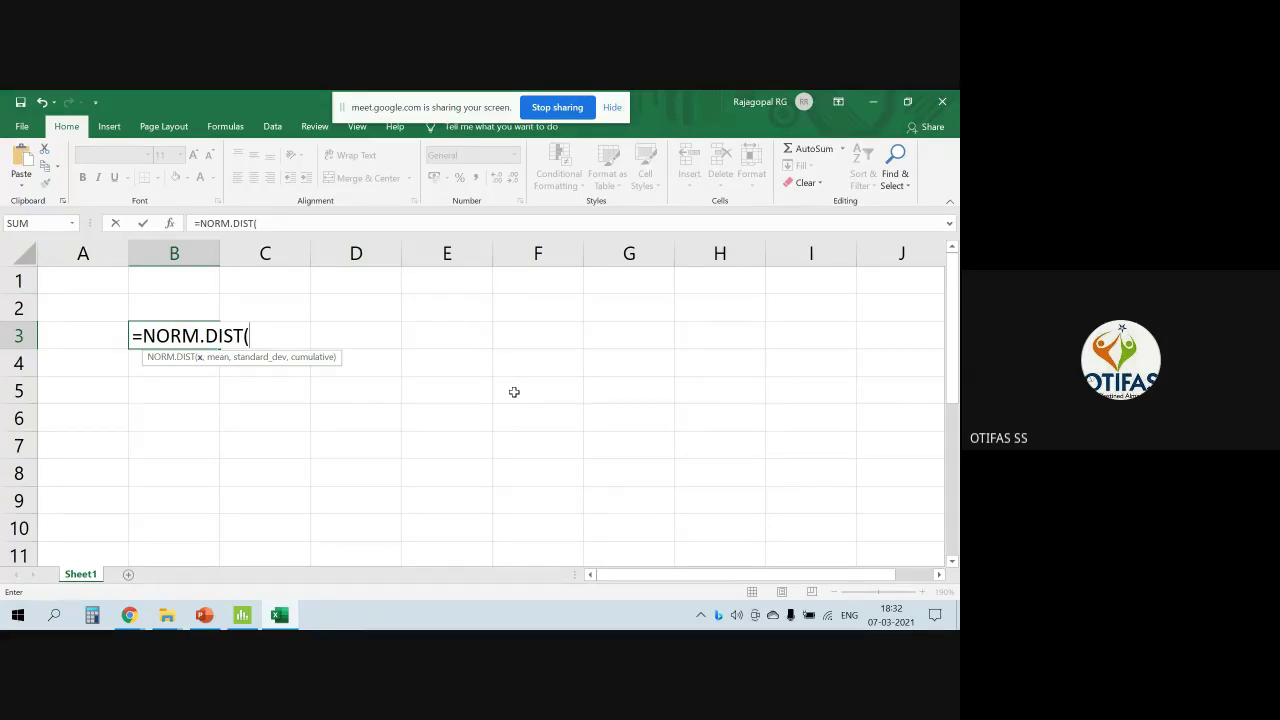
text(51.5, 50, )
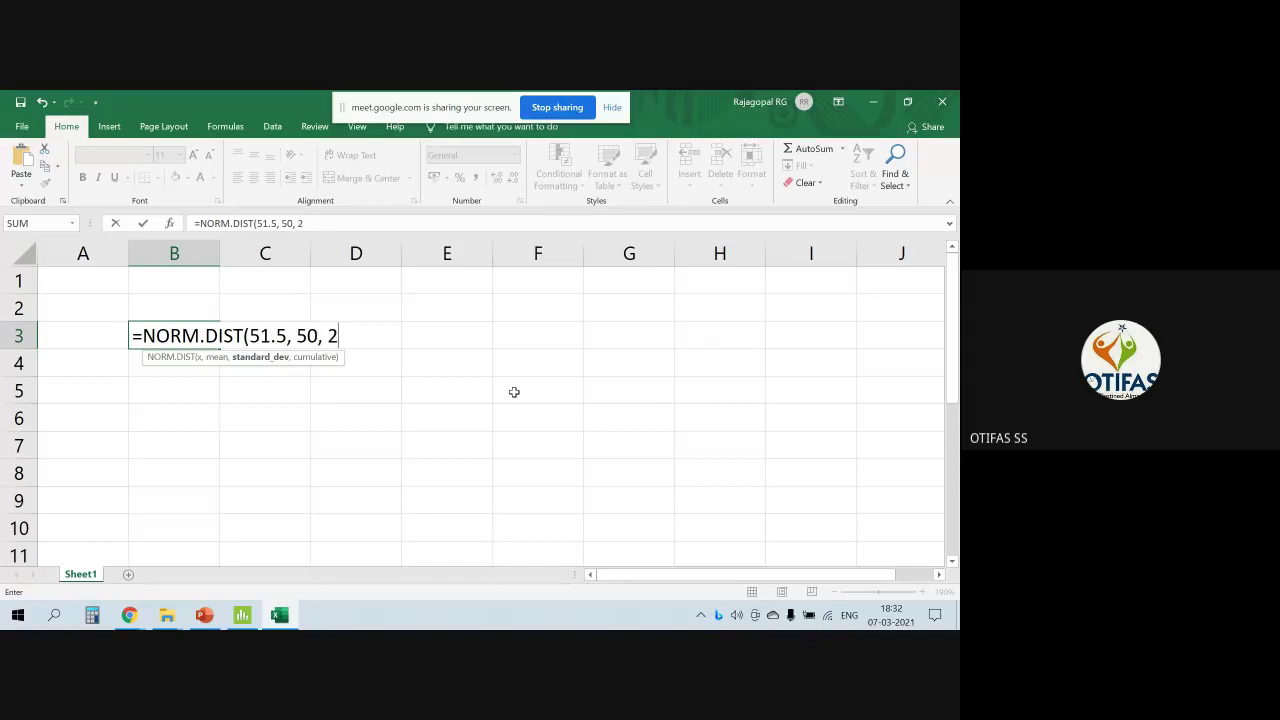
text(2,)
Switch to the Google Jamboard sketch and circle the 1.75 in the Z label below the curve with the shaded left tail
click(130, 616)
click(400, 545)
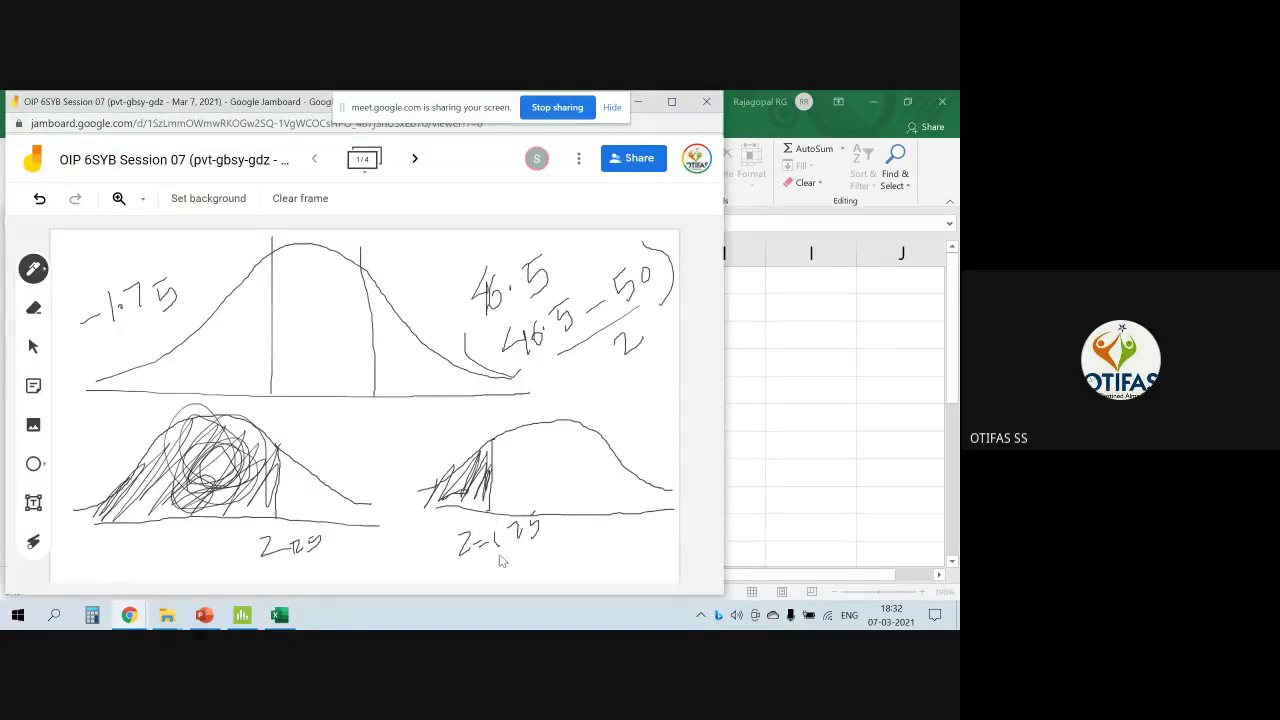
mouse_move(502, 560)
mouse_down()
mouse_move(554, 521)
mouse_move(491, 554)
mouse_up()
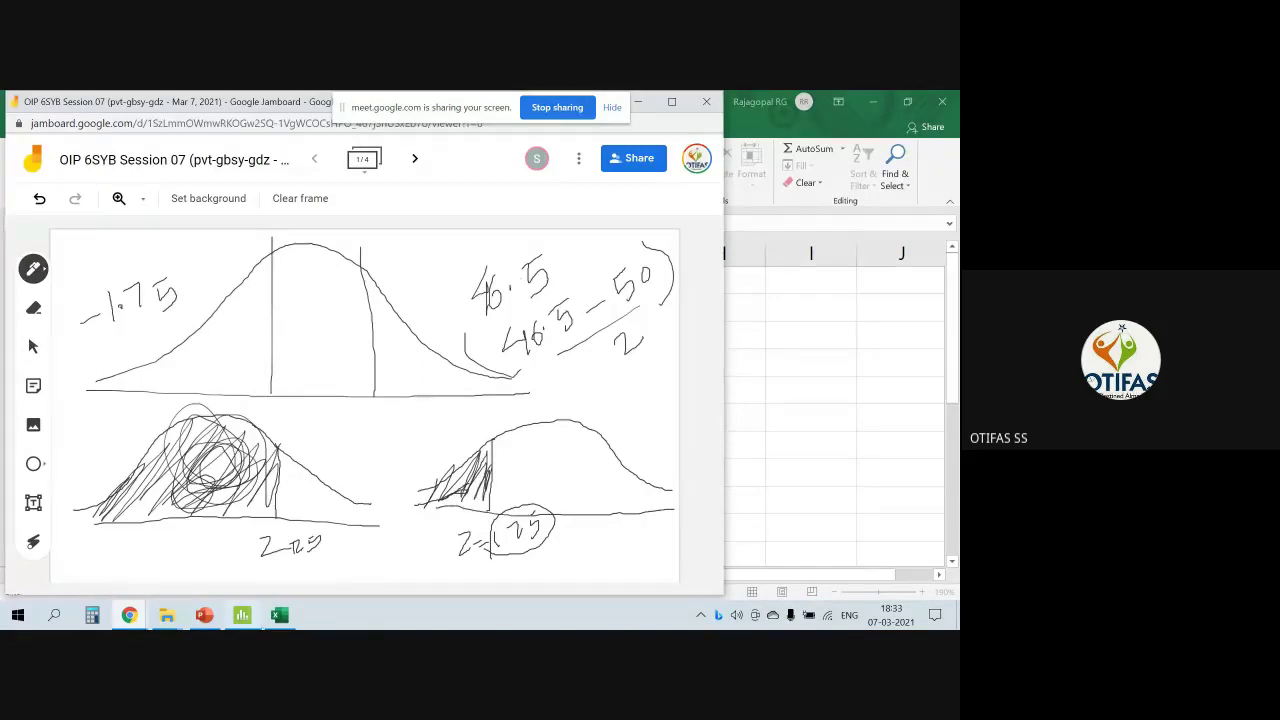
Complete the NORM.DIST formula in Excel with cumulative TRUE and compare its result with the Z table slide in PowerPoint
click(279, 615)
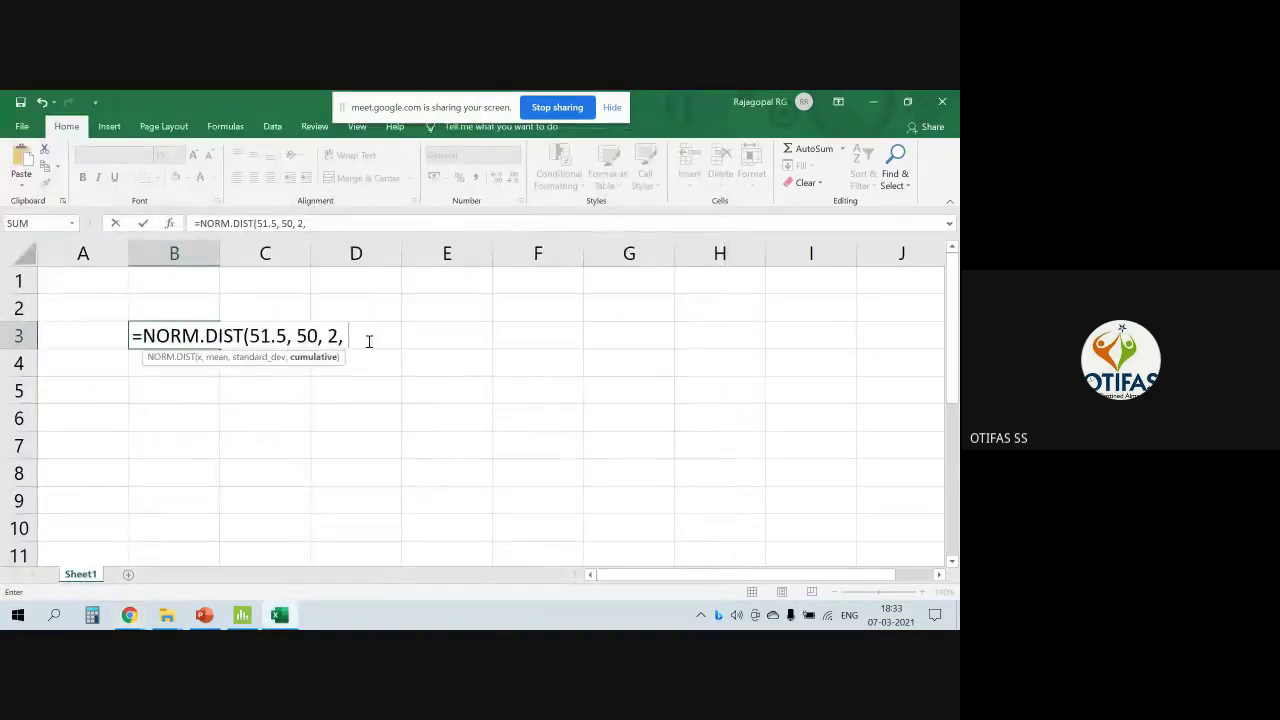
text(tr)
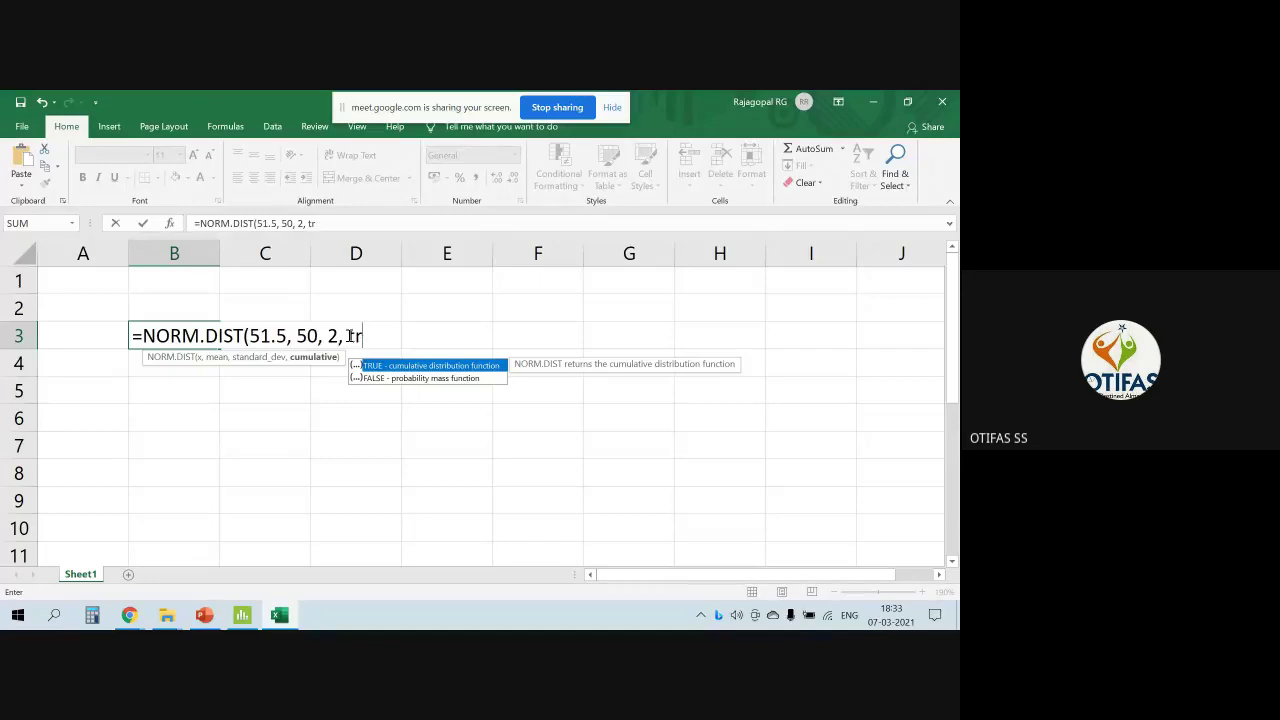
text(ue))
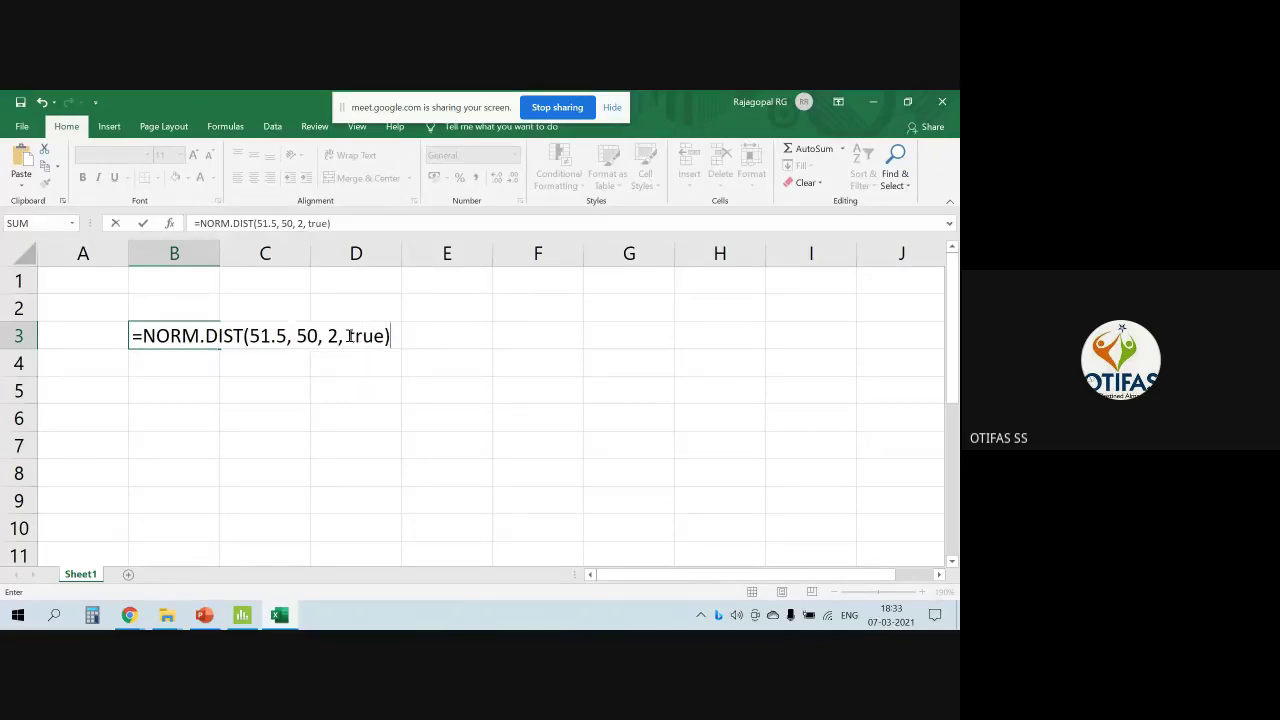
key(Return)
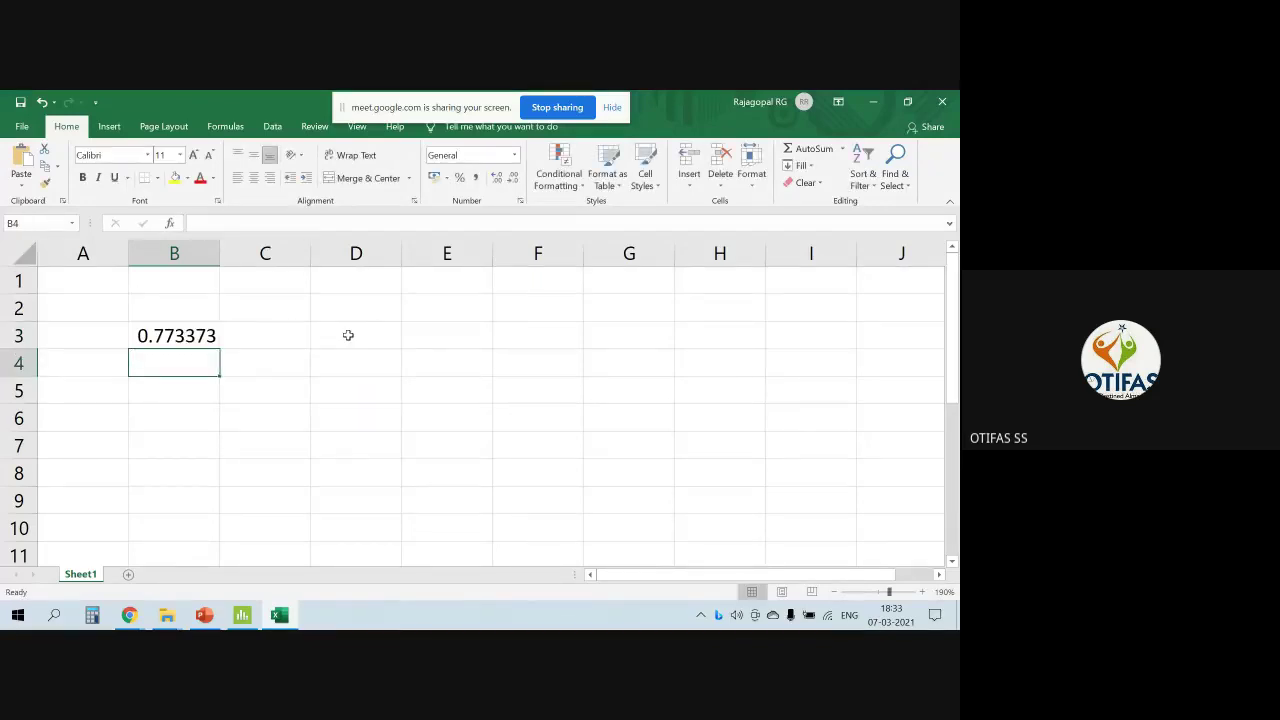
click(204, 615)
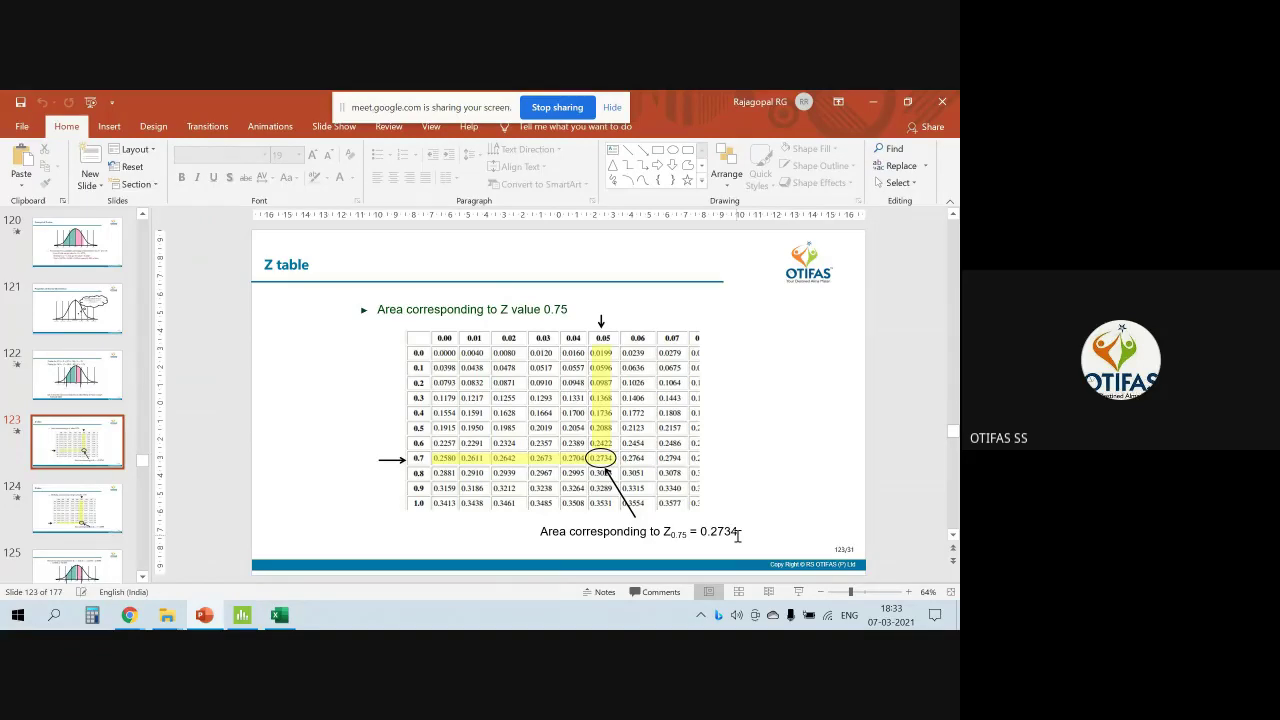
click(873, 102)
Change the cumulative argument of the NORM.DIST formula in cell B3 to FALSE
click(200, 339)
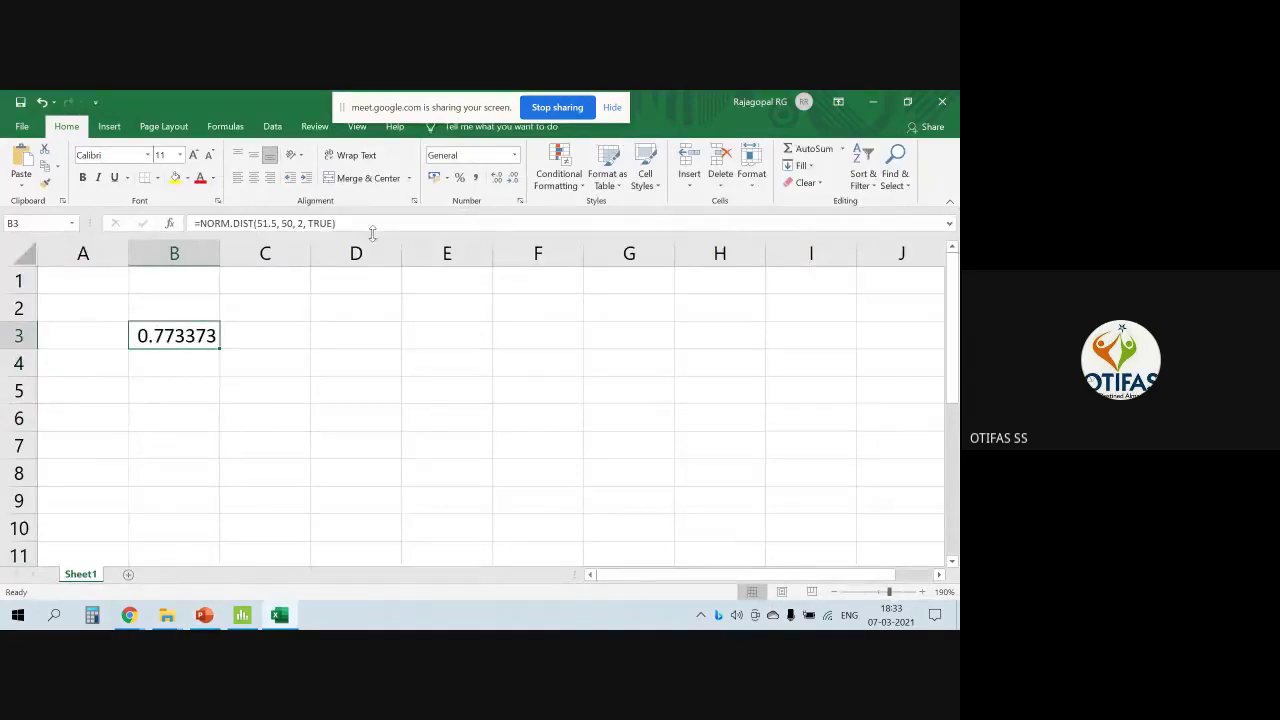
click(308, 223)
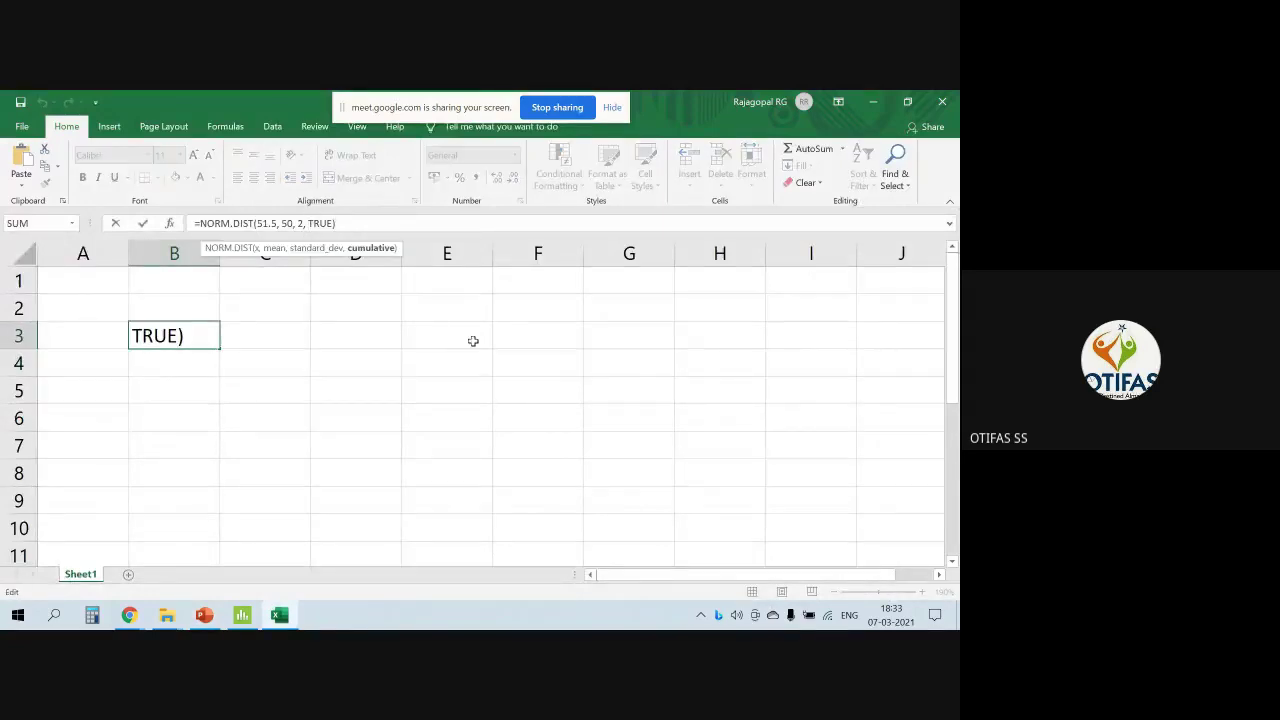
key(Delete)
key(Delete)
key(Delete)
key(Delete)
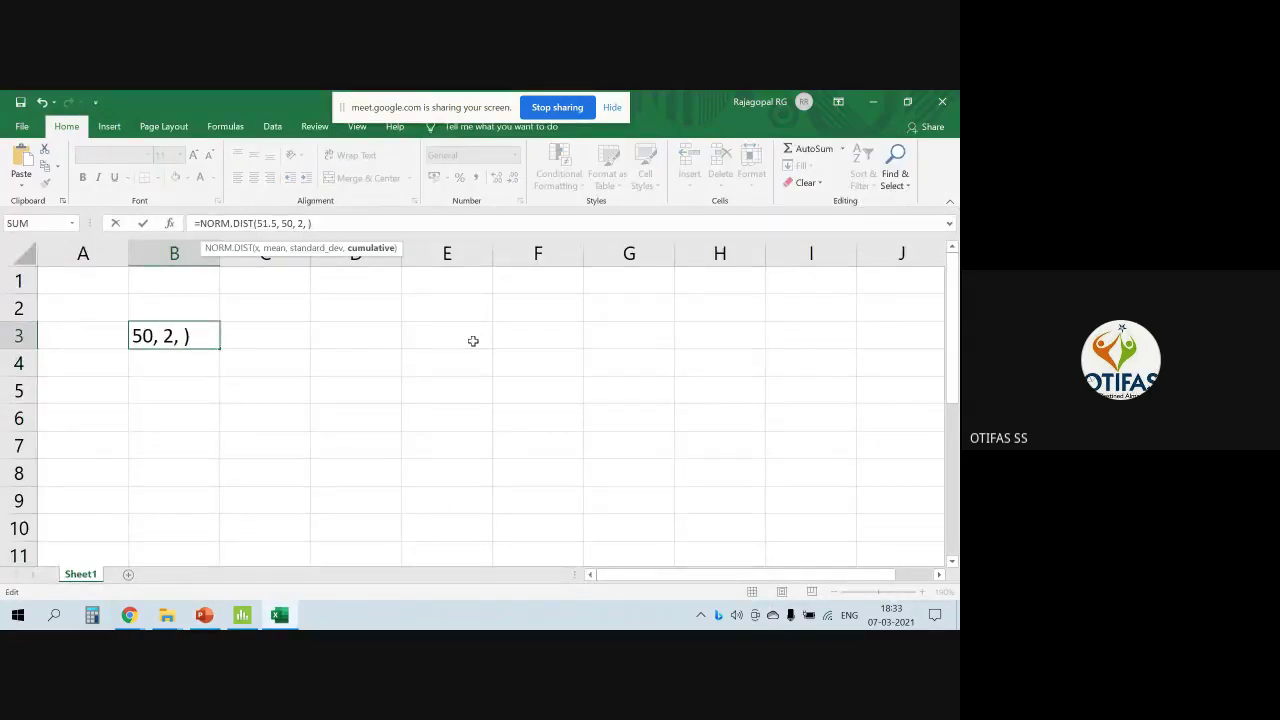
text(false)
key(Return)
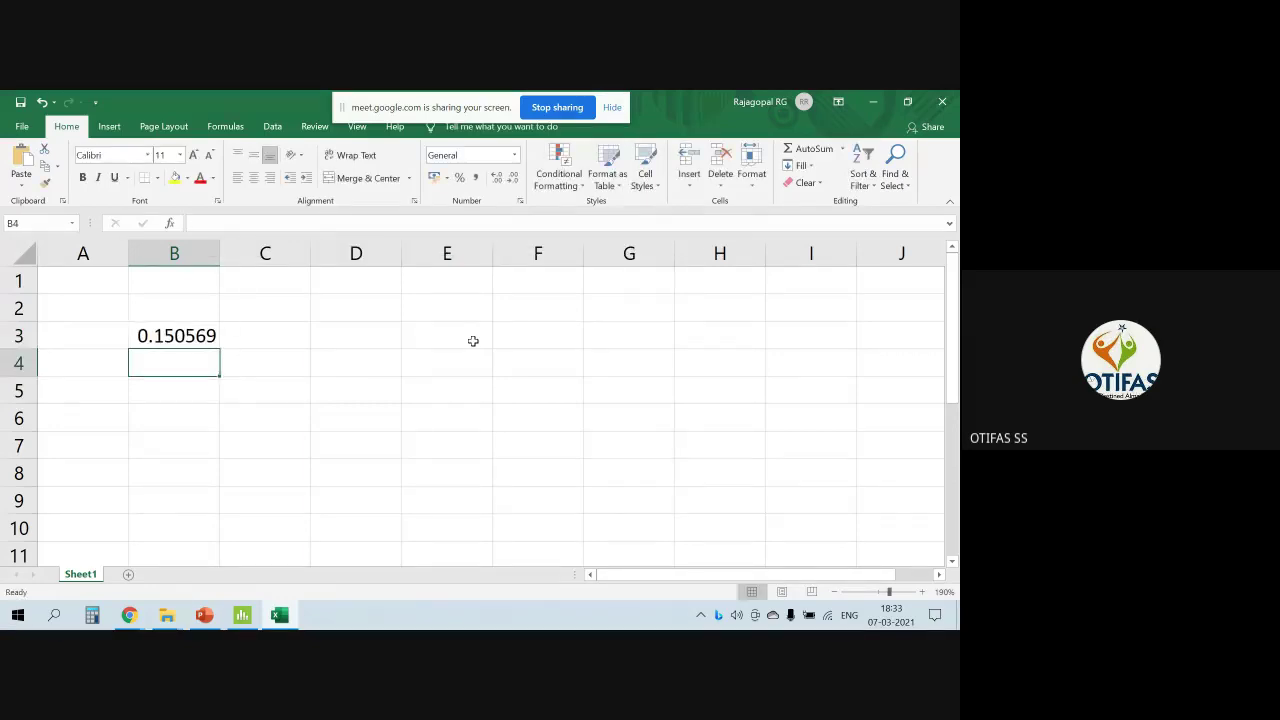
Check the Z table slide for Z value 0.75 in PowerPoint and return to the formula in Excel cell B3
click(204, 615)
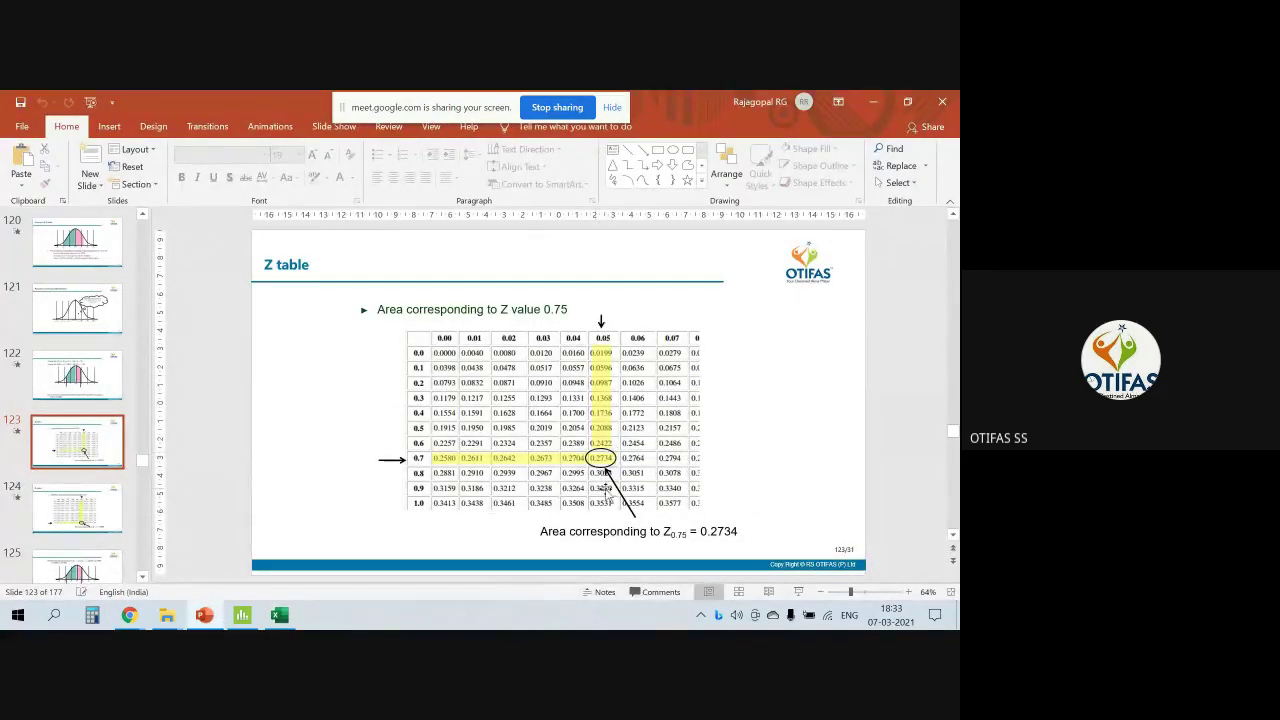
click(876, 101)
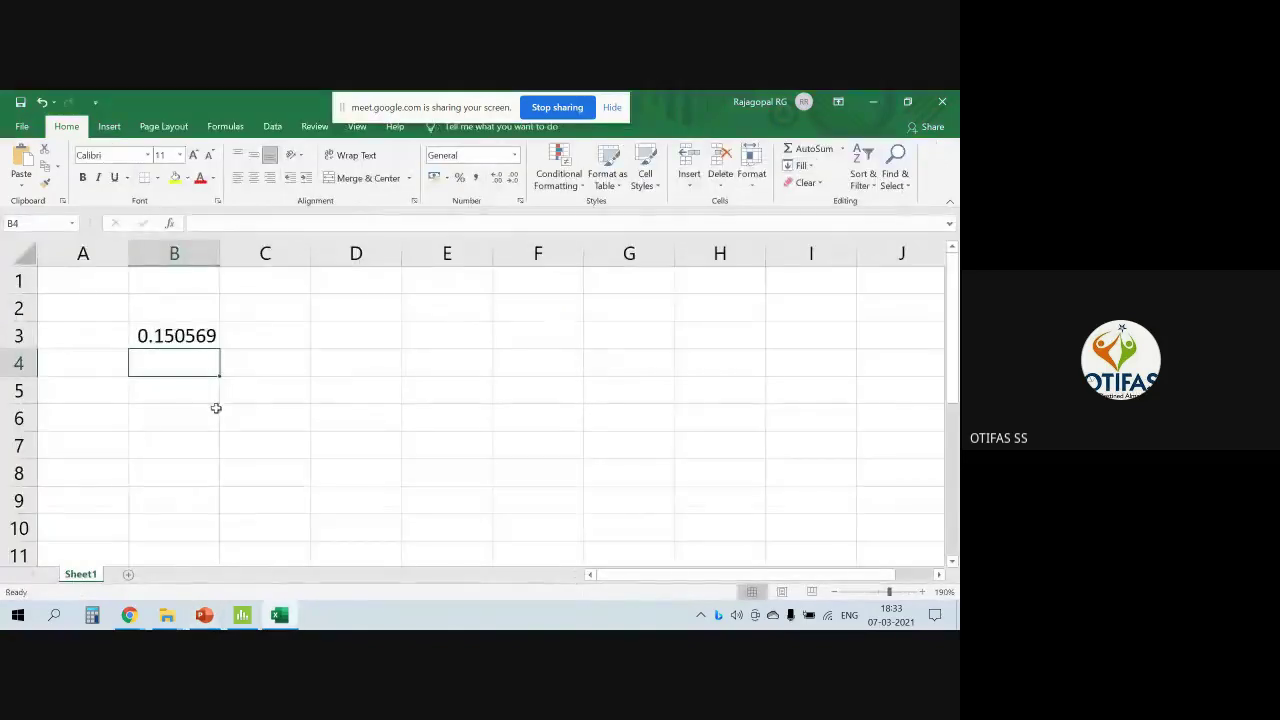
click(170, 334)
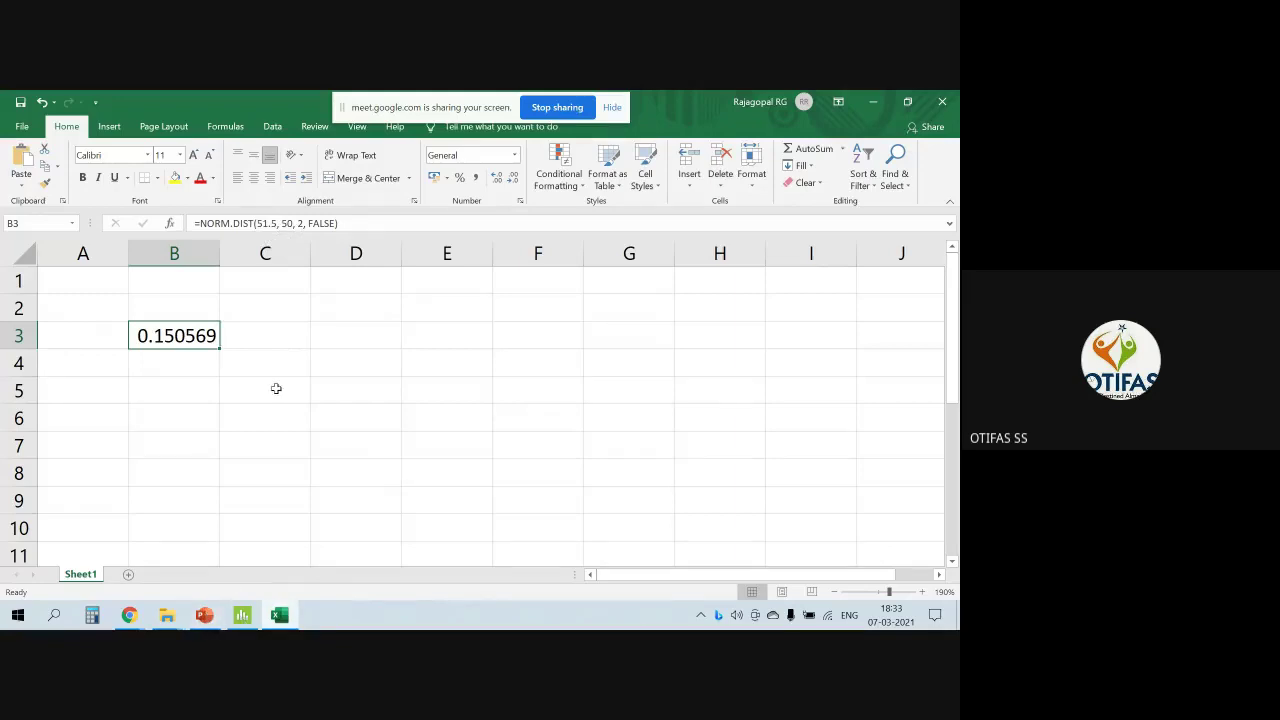
Change the cumulative argument of the NORM.DIST formula in cell B3 back to TRUE
click(309, 222)
key(Delete)
key(Delete)
key(Delete)
key(Delete)
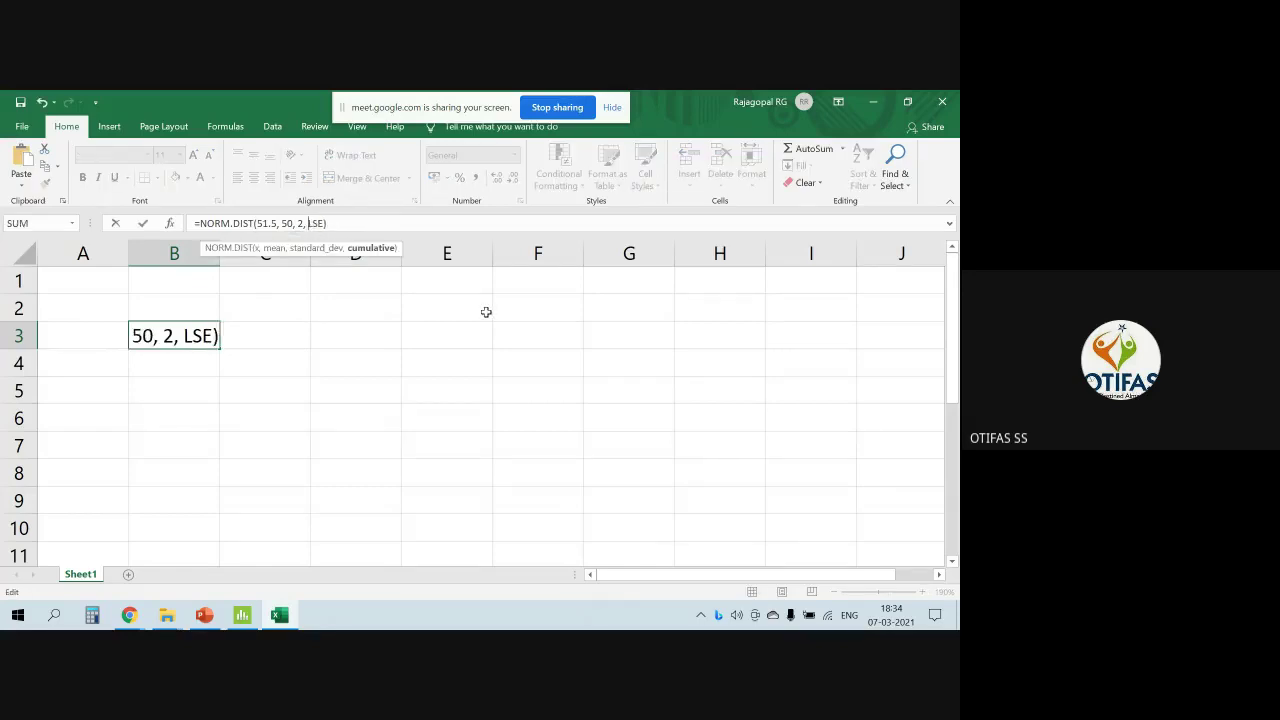
key(Delete)
text(Tue)
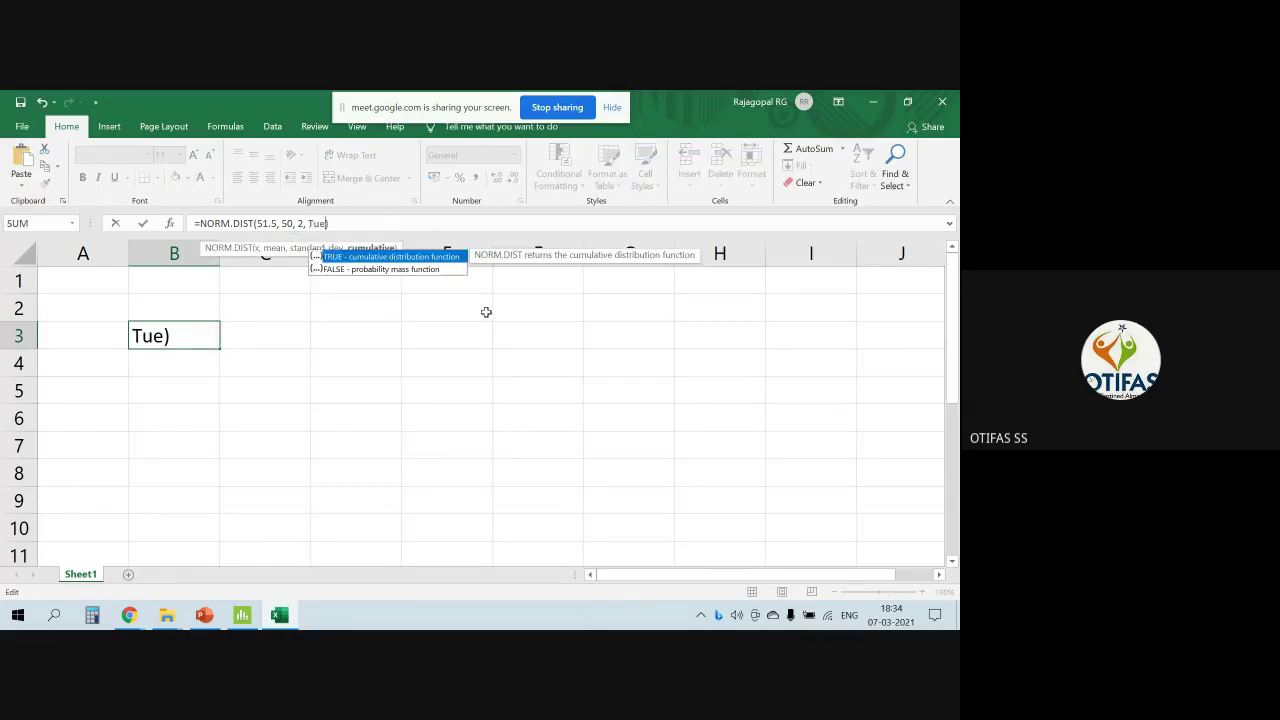
text(r)
key(Right)
text(e)
key(Return)
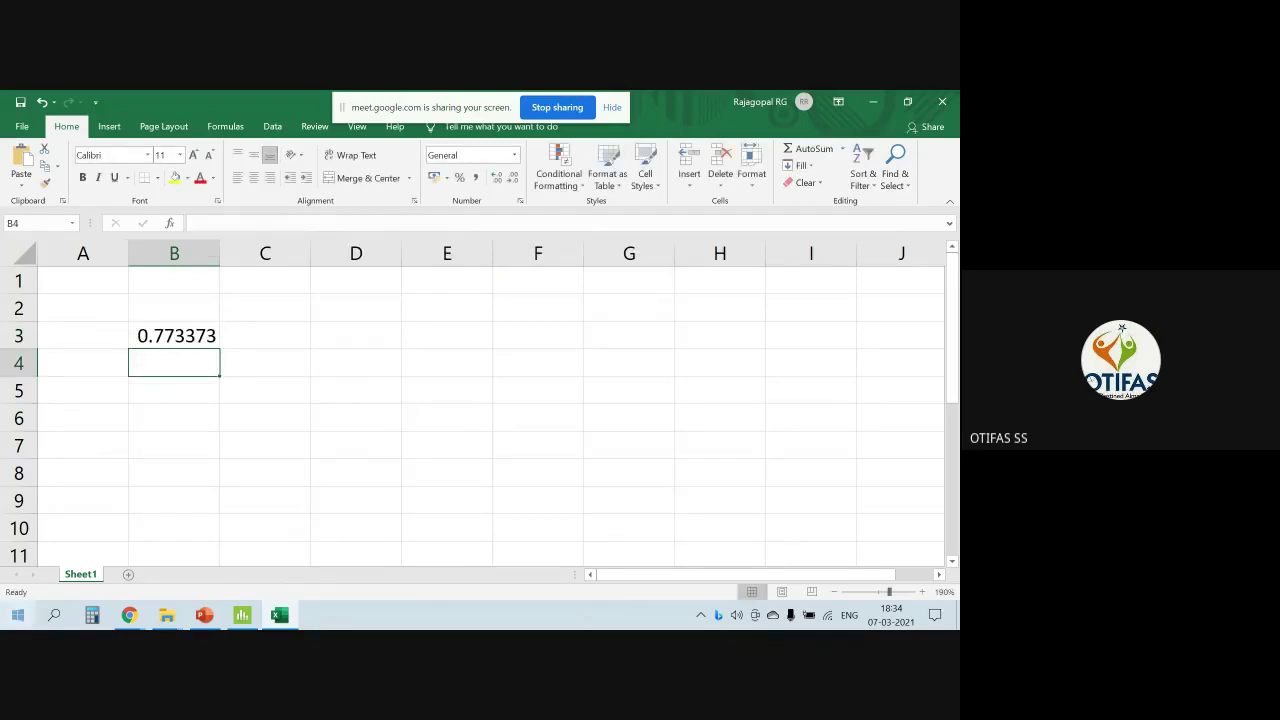
Switch to the Google Jamboard, clear the frame, and draw a large bell curve above a horizontal baseline
mouse_move(129, 615)
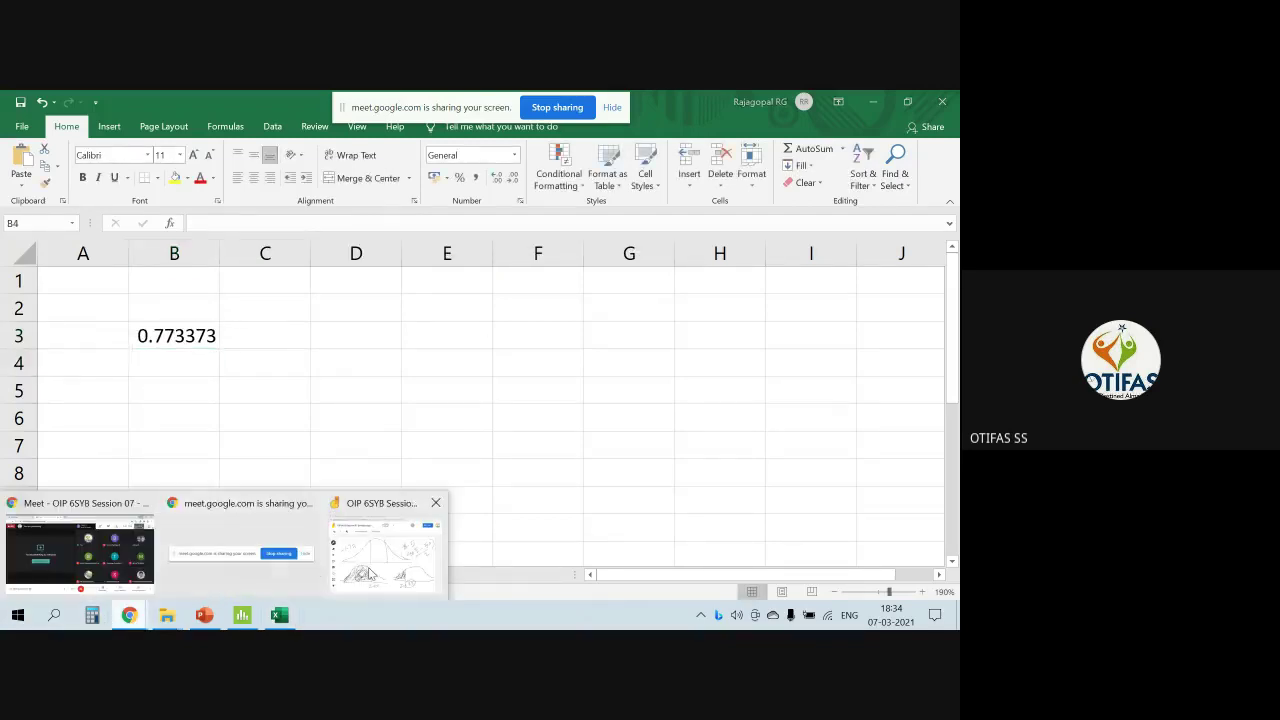
click(385, 545)
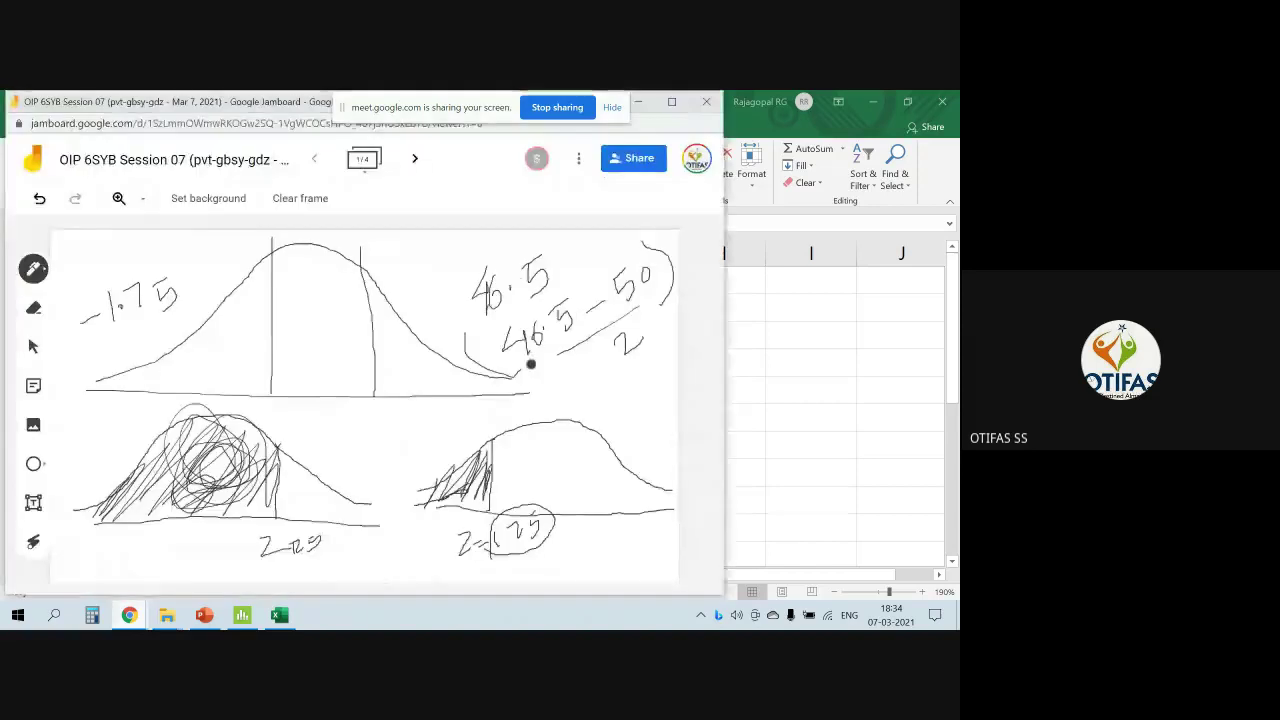
click(288, 198)
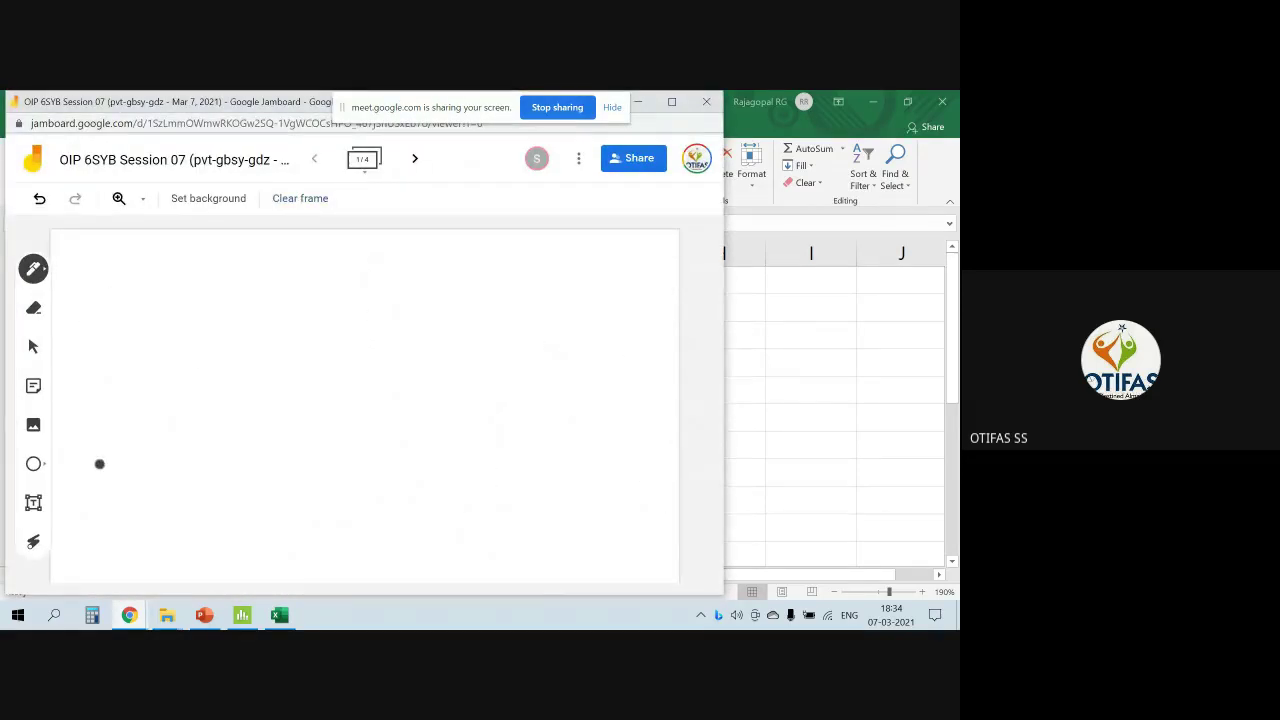
drag(99, 464, 592, 449)
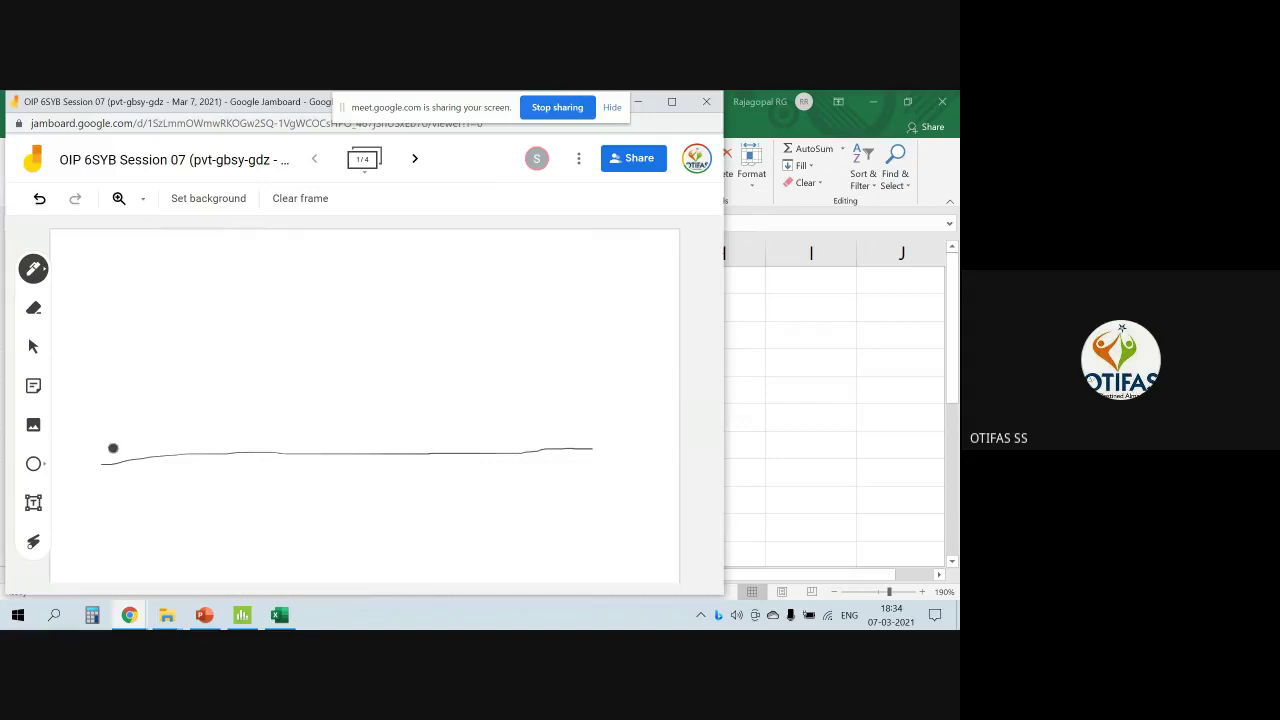
mouse_move(111, 450)
mouse_down()
mouse_move(190, 420)
mouse_move(328, 318)
mouse_move(376, 303)
mouse_move(606, 434)
mouse_up()
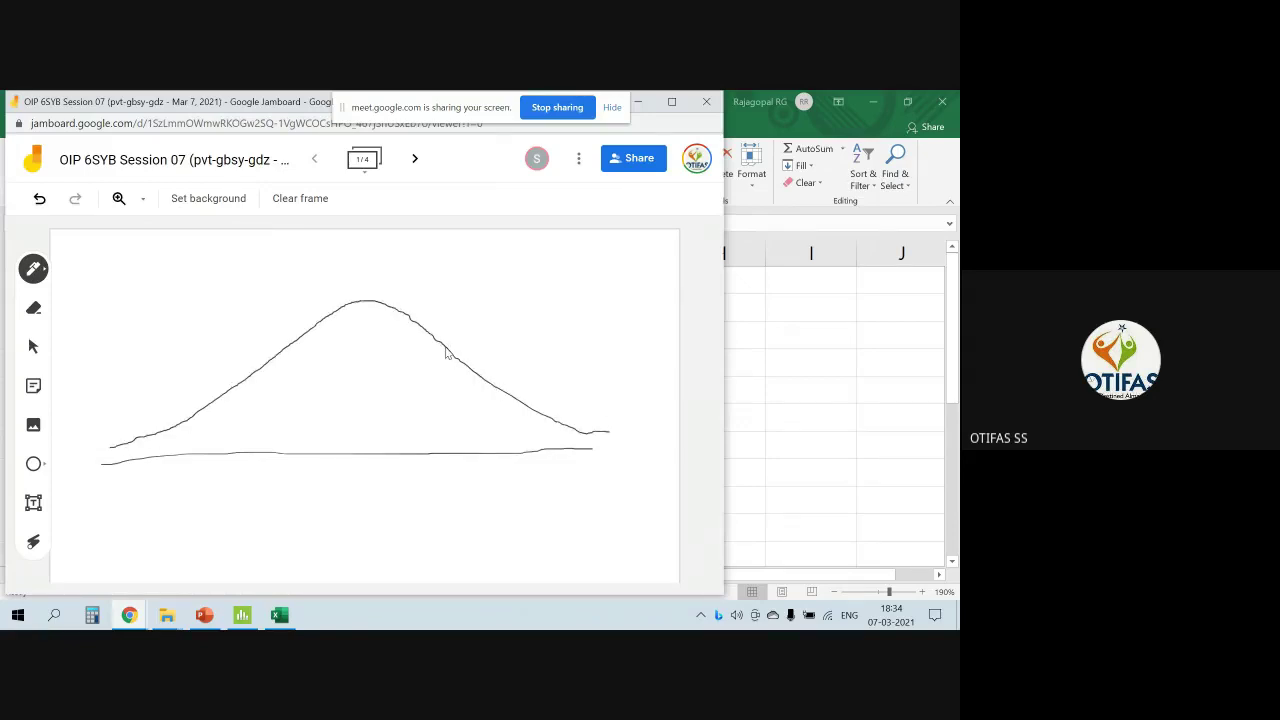
Draw a vertical line labelled 51.5 right of the curve's peak and write 50 and 2 at the upper right
mouse_move(445, 345)
mouse_down()
mouse_move(441, 515)
mouse_move(450, 509)
mouse_move(459, 530)
mouse_move(486, 493)
mouse_up()
click(467, 512)
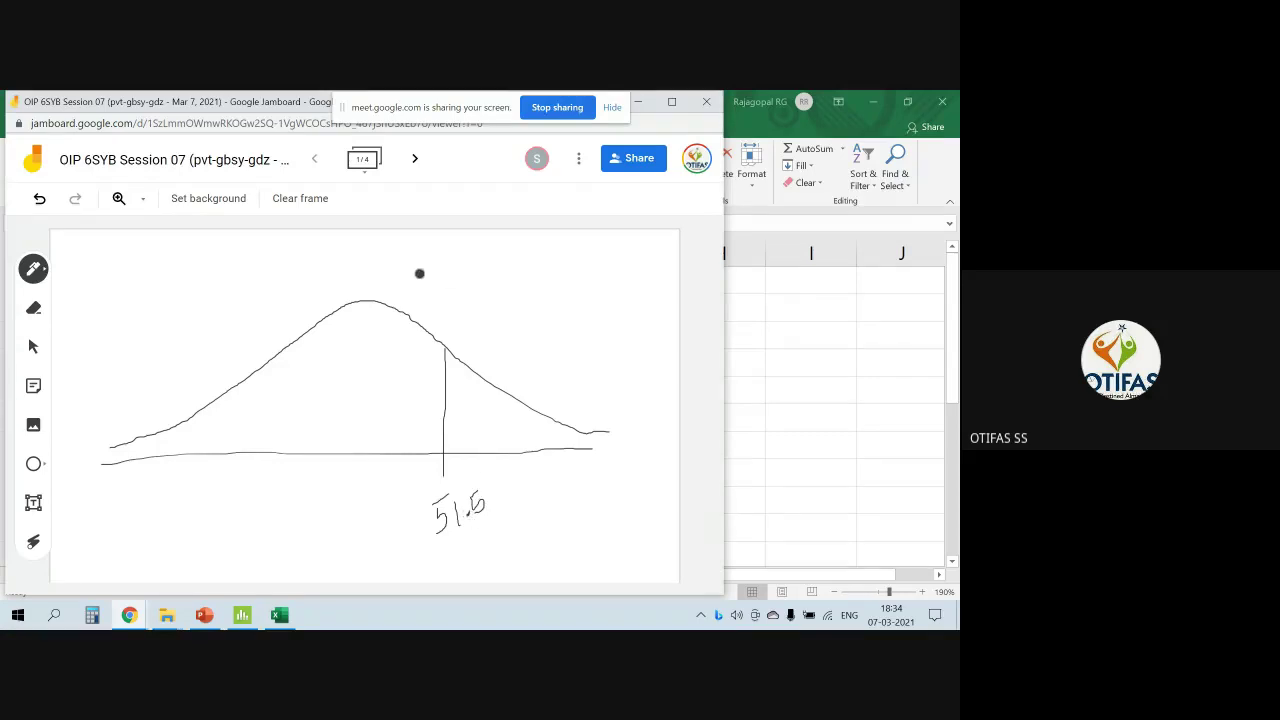
mouse_move(469, 263)
mouse_down()
mouse_move(503, 255)
mouse_move(487, 300)
mouse_move(522, 262)
mouse_up()
mouse_move(586, 308)
mouse_down()
mouse_move(575, 321)
mouse_move(611, 326)
mouse_up()
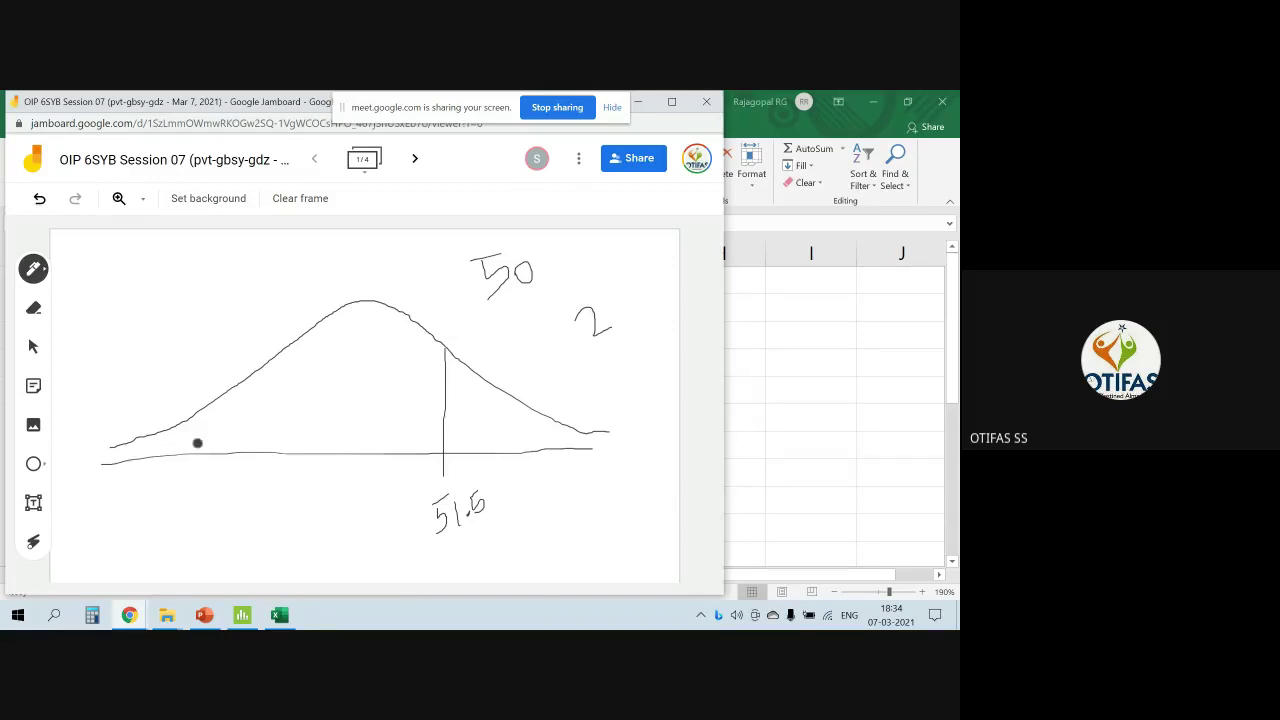
Shade the area under the bell curve to the left of the 51.5 line
drag(150, 463, 250, 390)
drag(188, 455, 305, 365)
drag(273, 428, 403, 305)
drag(353, 393, 392, 345)
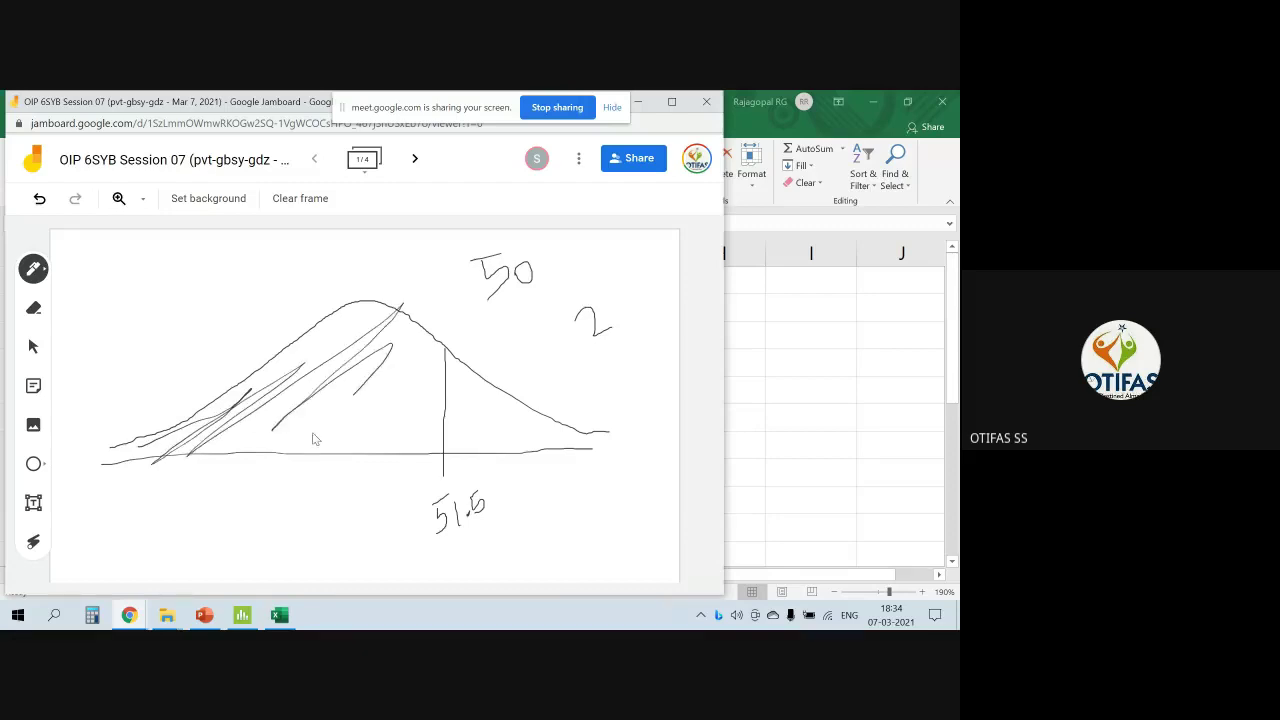
mouse_move(313, 438)
mouse_down()
mouse_move(412, 371)
mouse_move(441, 403)
mouse_move(432, 453)
mouse_up()
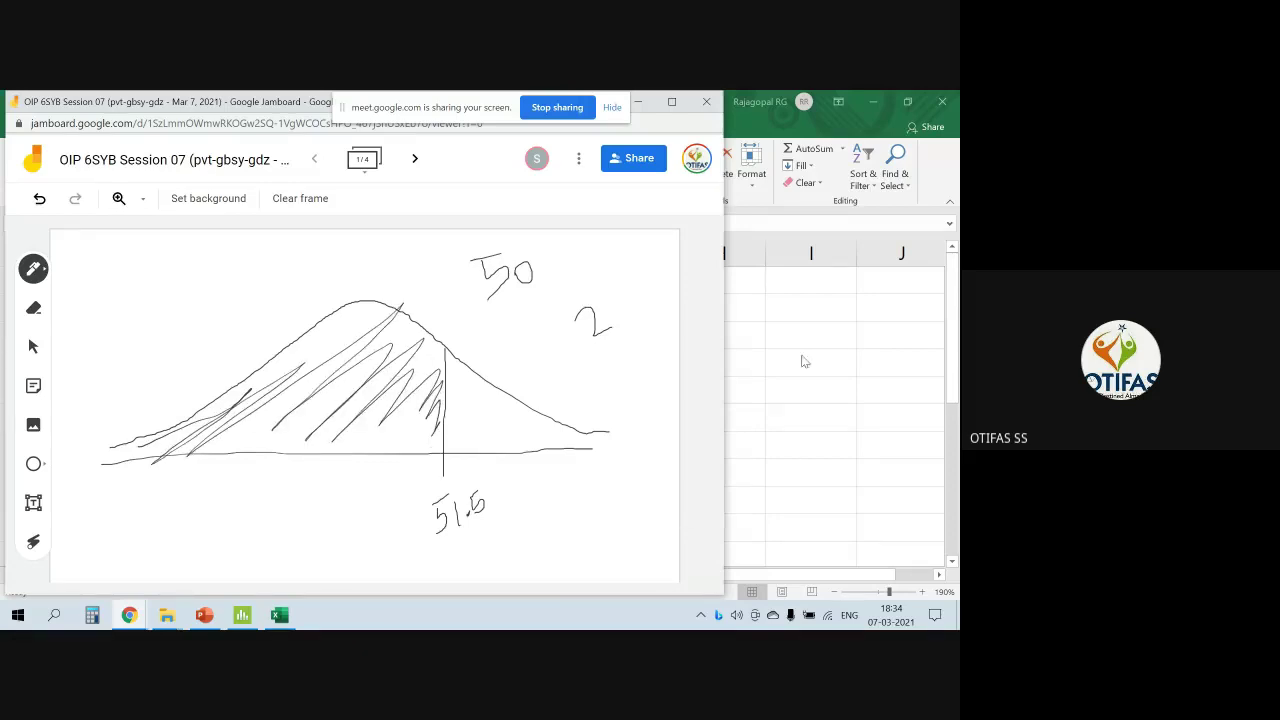
Check the cell B3 result in Excel and write 77.33% above the shaded curve in the Jamboard
click(753, 387)
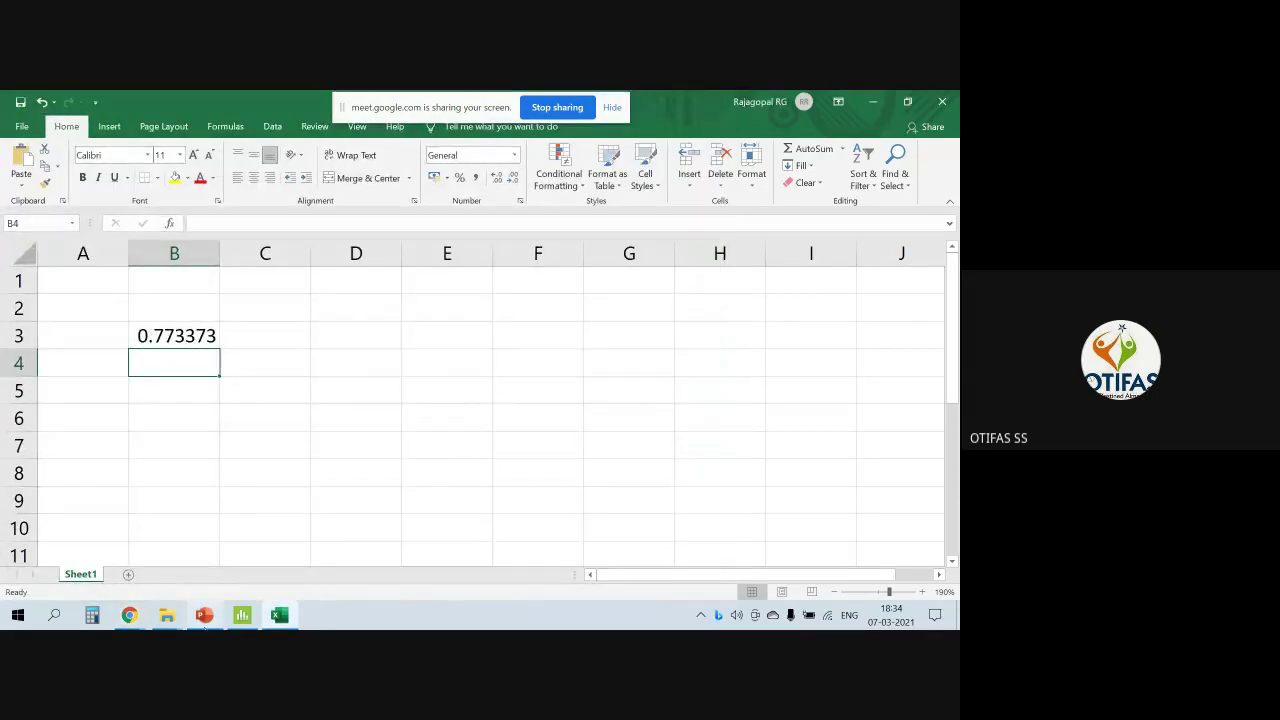
mouse_move(241, 617)
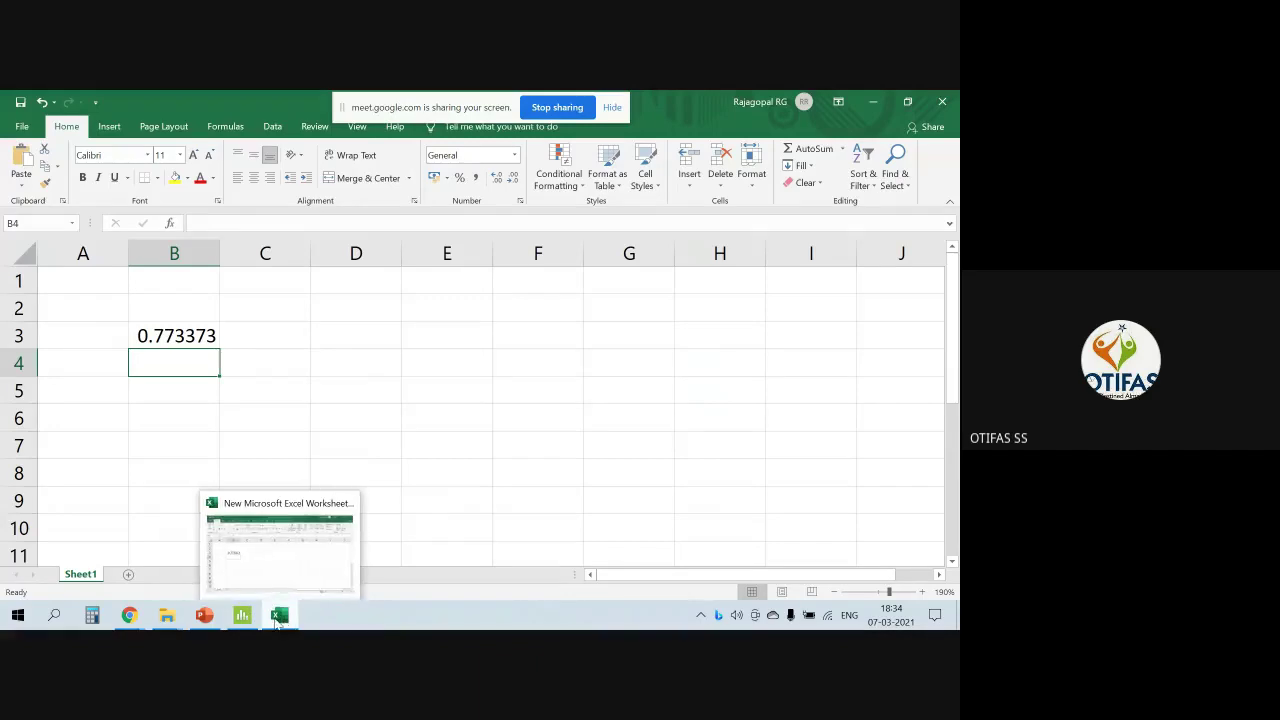
click(277, 618)
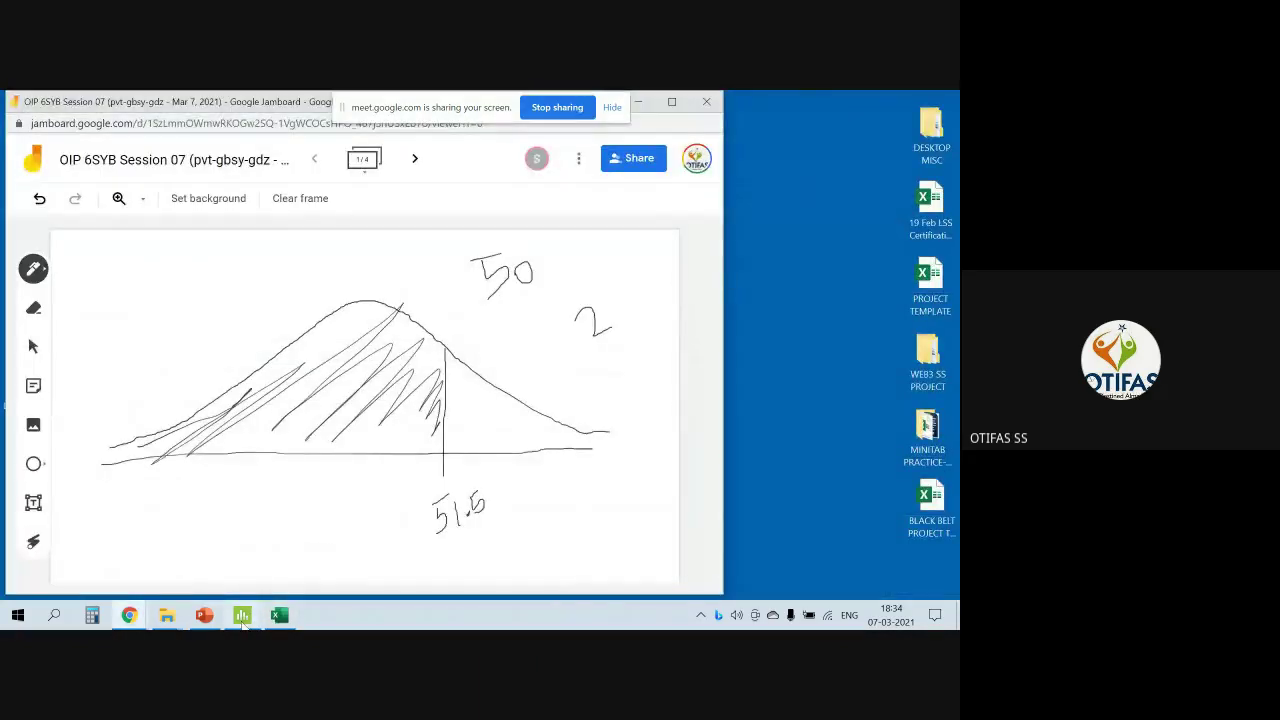
click(270, 622)
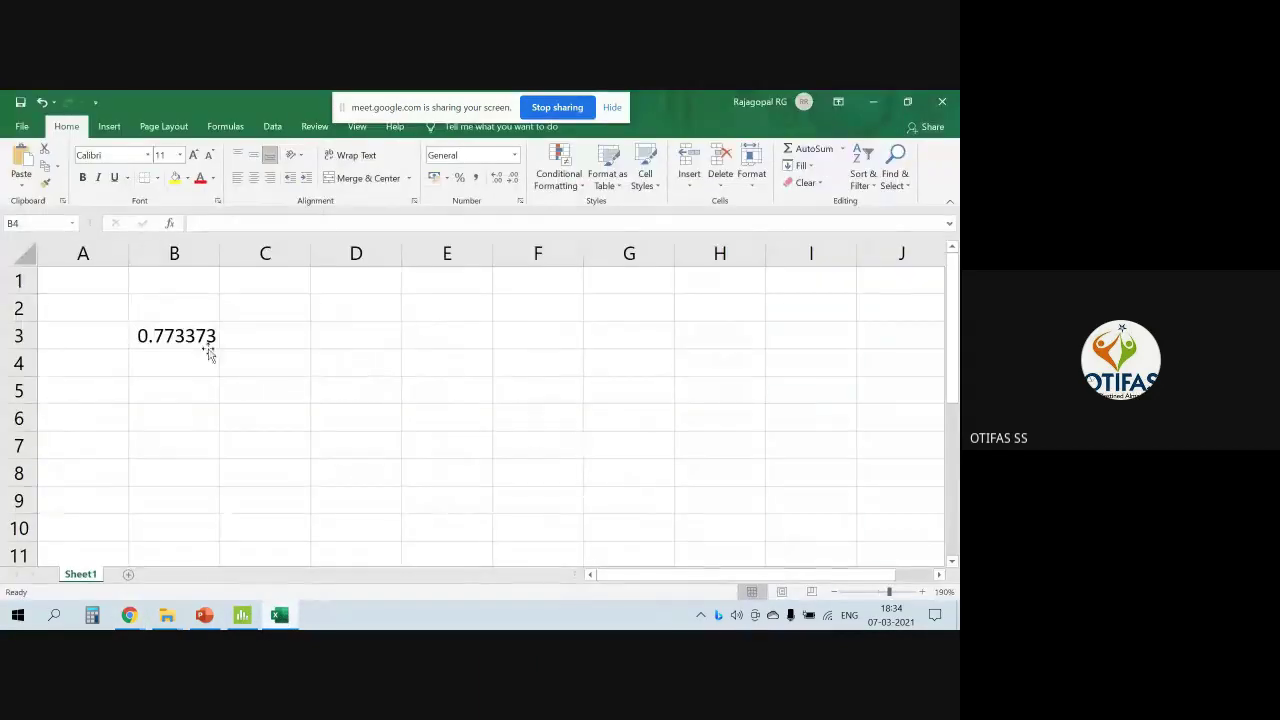
click(279, 618)
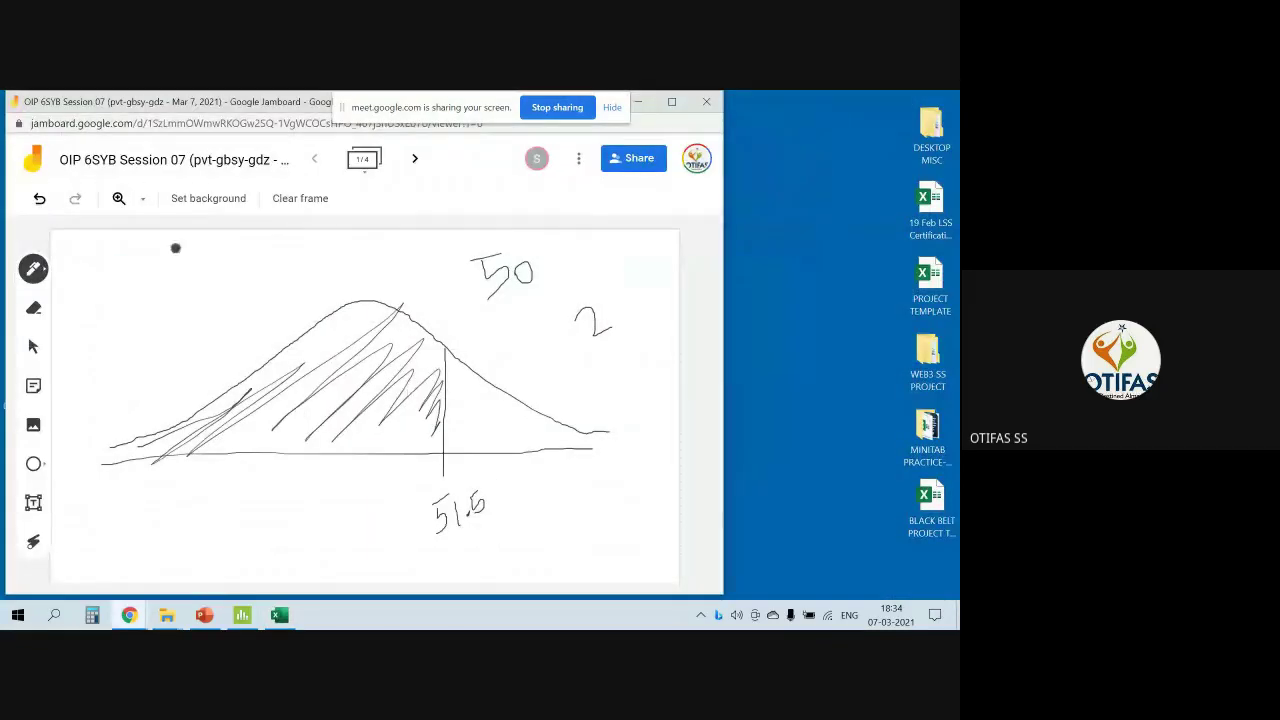
mouse_move(165, 270)
mouse_down()
mouse_move(193, 310)
mouse_move(289, 266)
mouse_move(300, 244)
mouse_move(312, 288)
mouse_move(331, 282)
mouse_up()
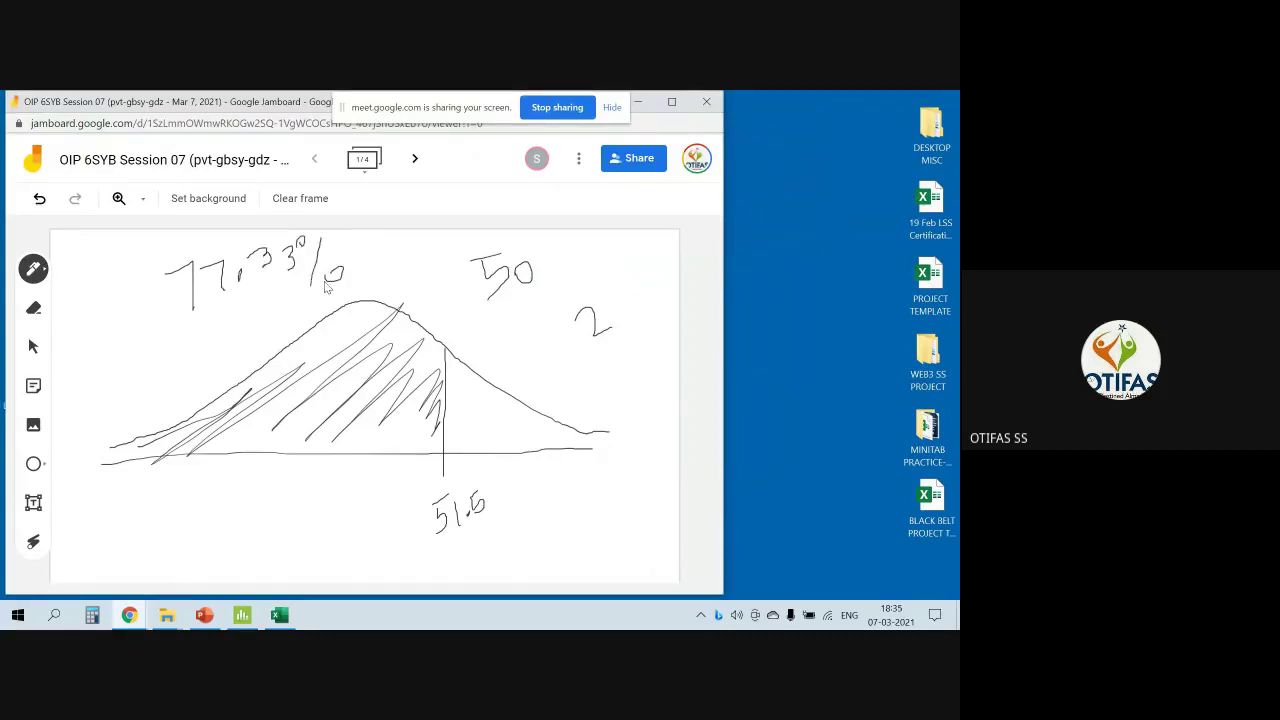
Enter the formula =NORM.DIST(46.5, 50, 2, TRUE) in cell B4 of the Excel sheet
click(280, 615)
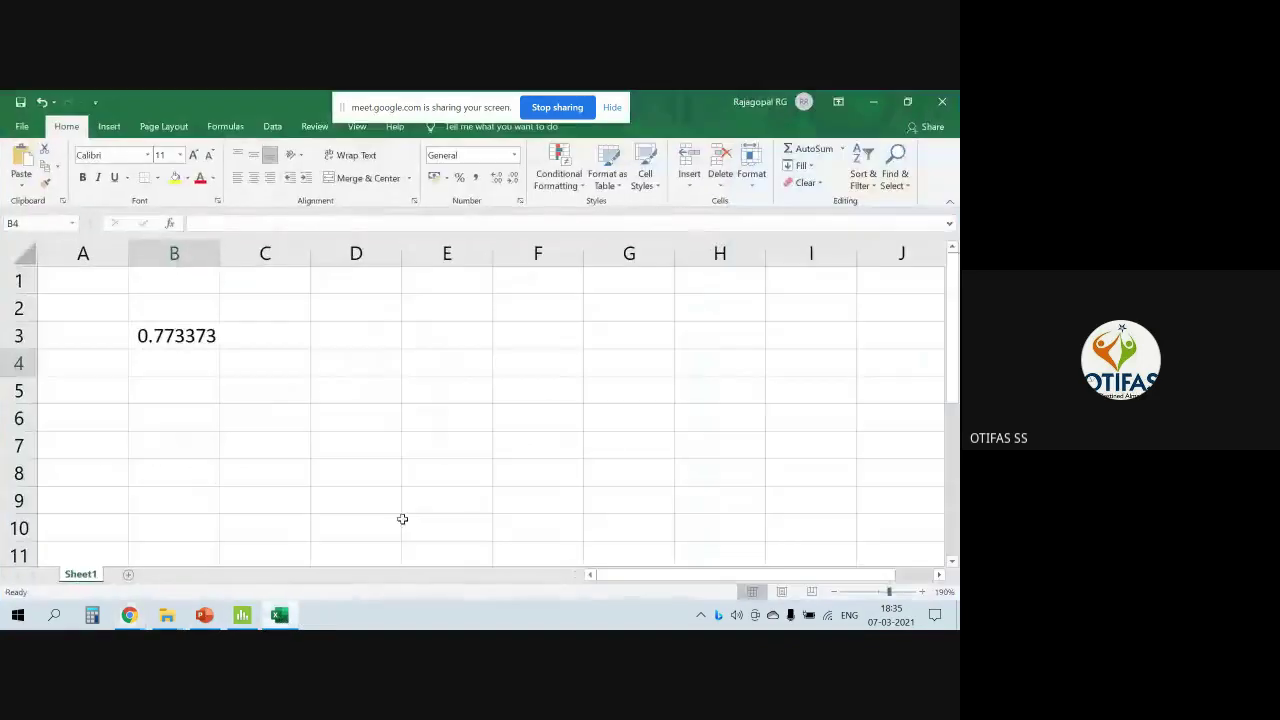
click(177, 363)
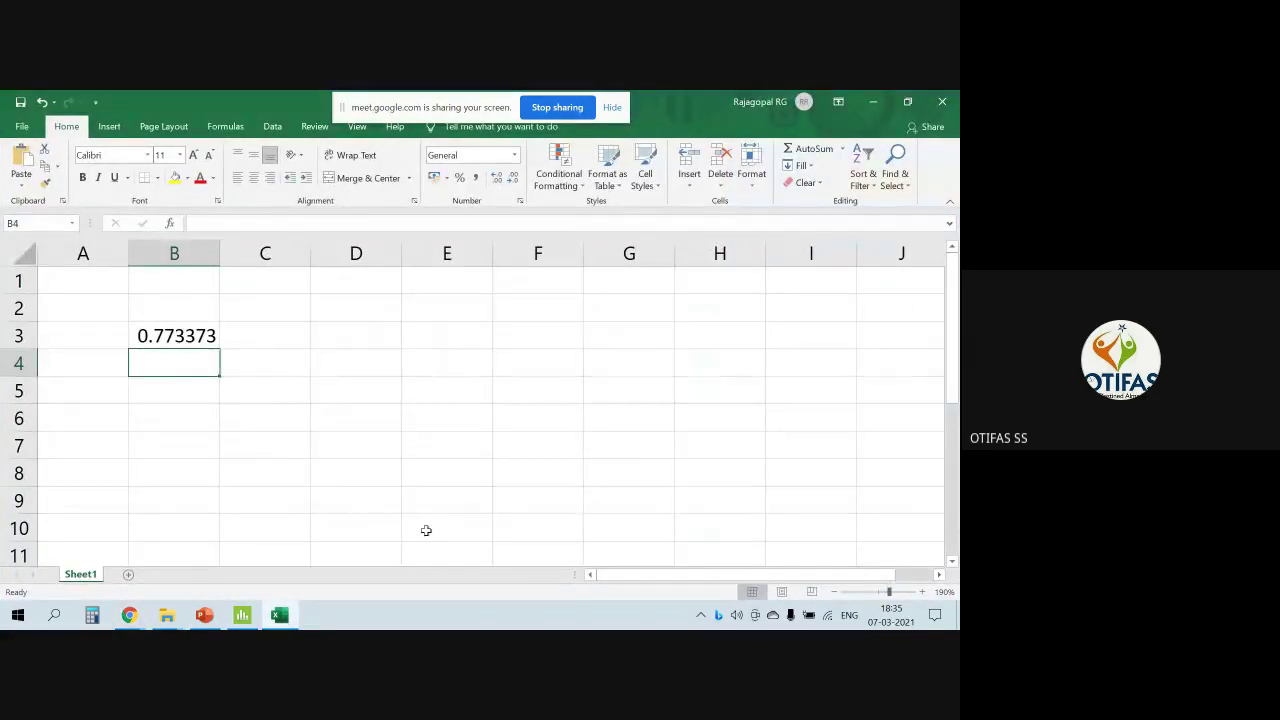
text(=)
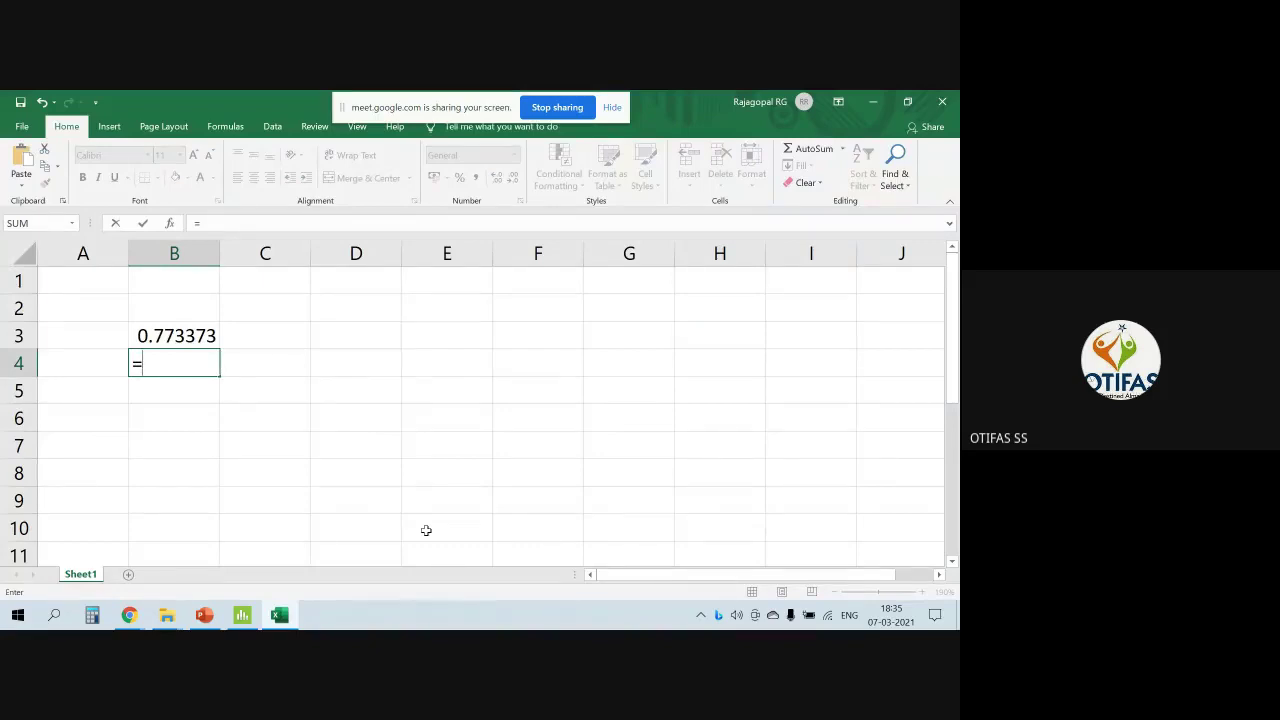
text(norm)
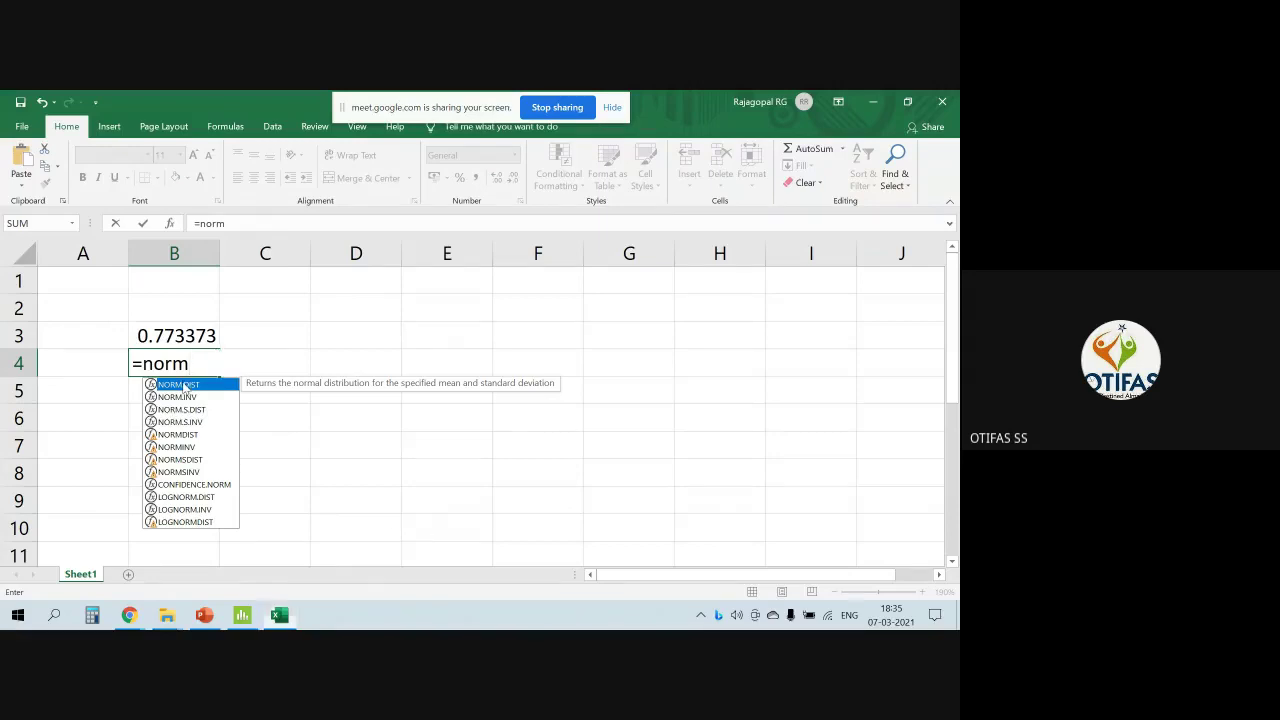
key(Tab)
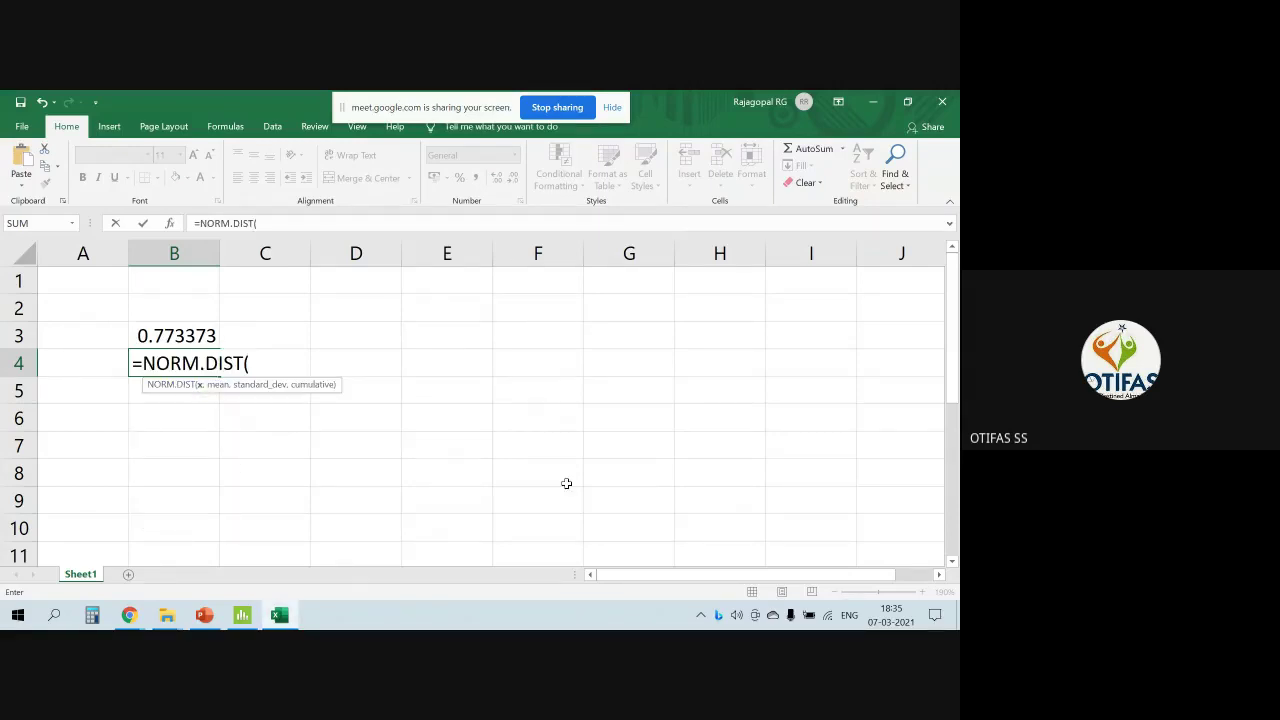
text(46.5, 50, )
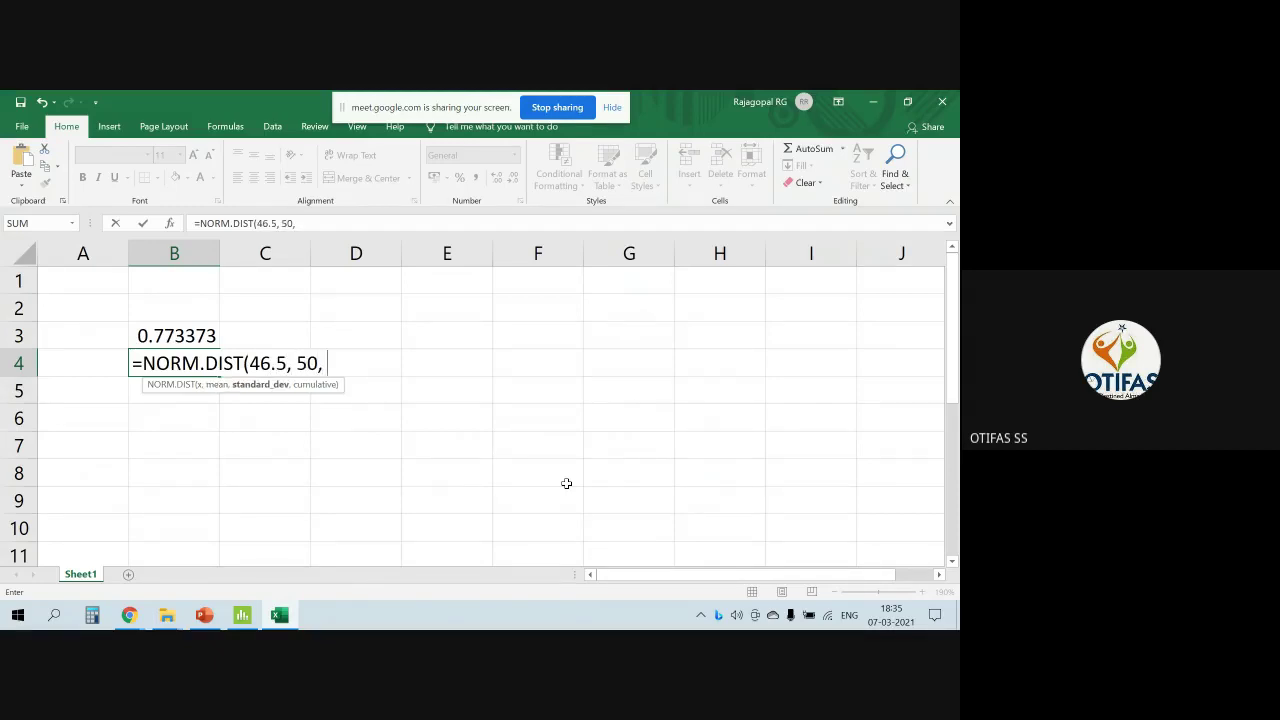
text(2, ture)
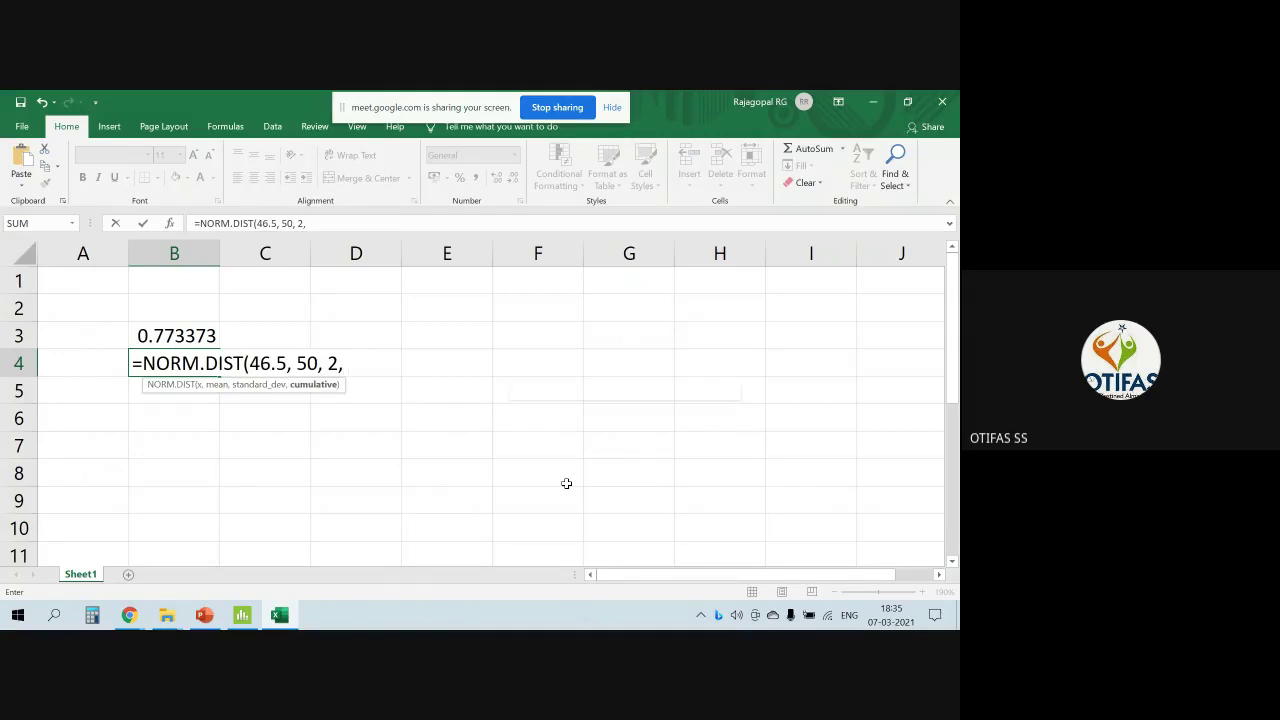
key(BackSpace)
key(BackSpace)
key(BackSpace)
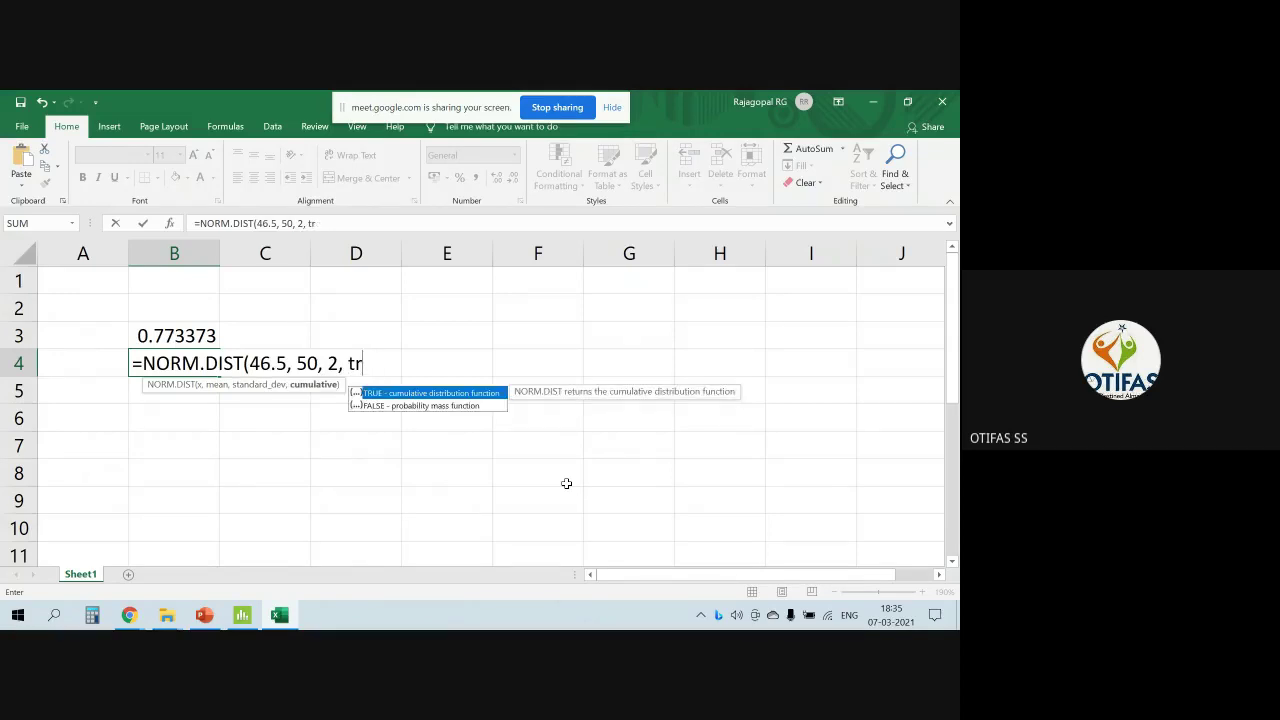
key(Return)
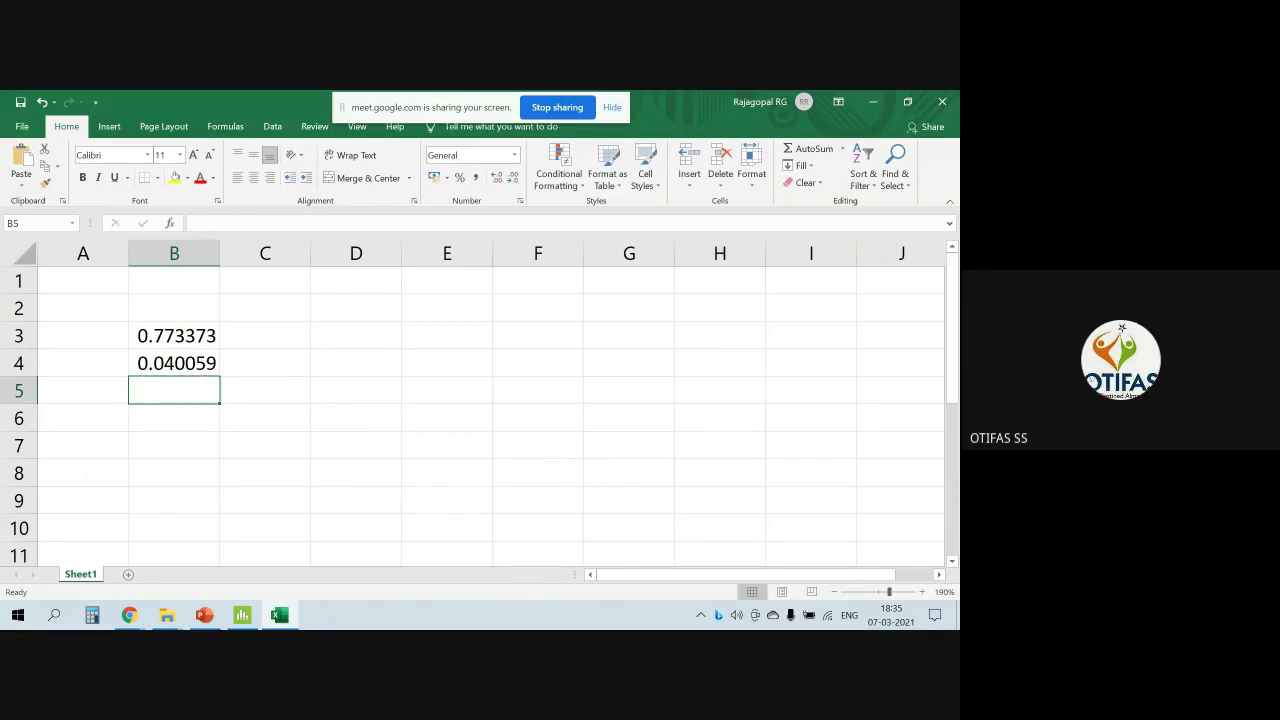
Sketch a small bell curve below the large one in the Jamboard, mark 46 left of its peak, and shade the left tail
click(281, 617)
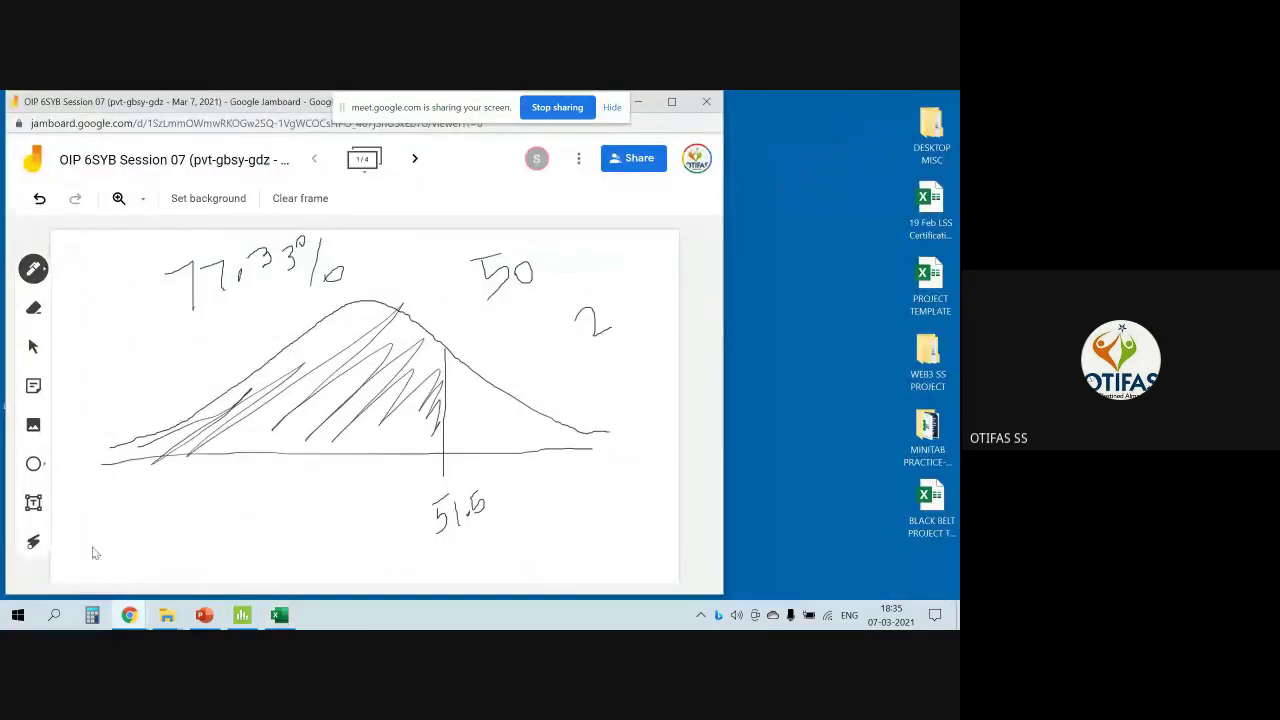
drag(94, 547, 315, 548)
mouse_move(90, 535)
mouse_down()
mouse_move(157, 490)
mouse_move(256, 511)
mouse_move(305, 537)
mouse_up()
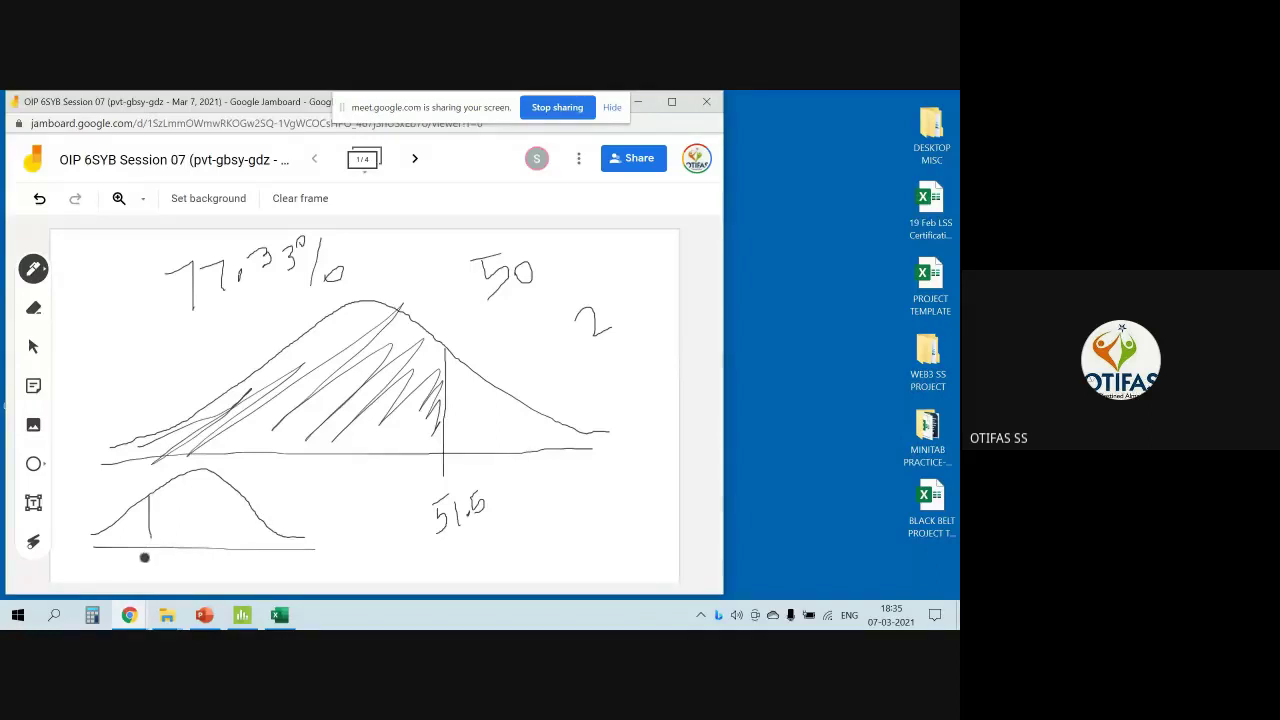
drag(150, 558, 151, 579)
mouse_move(166, 561)
mouse_down()
mouse_move(101, 545)
mouse_move(135, 508)
mouse_move(117, 545)
mouse_move(150, 538)
mouse_up()
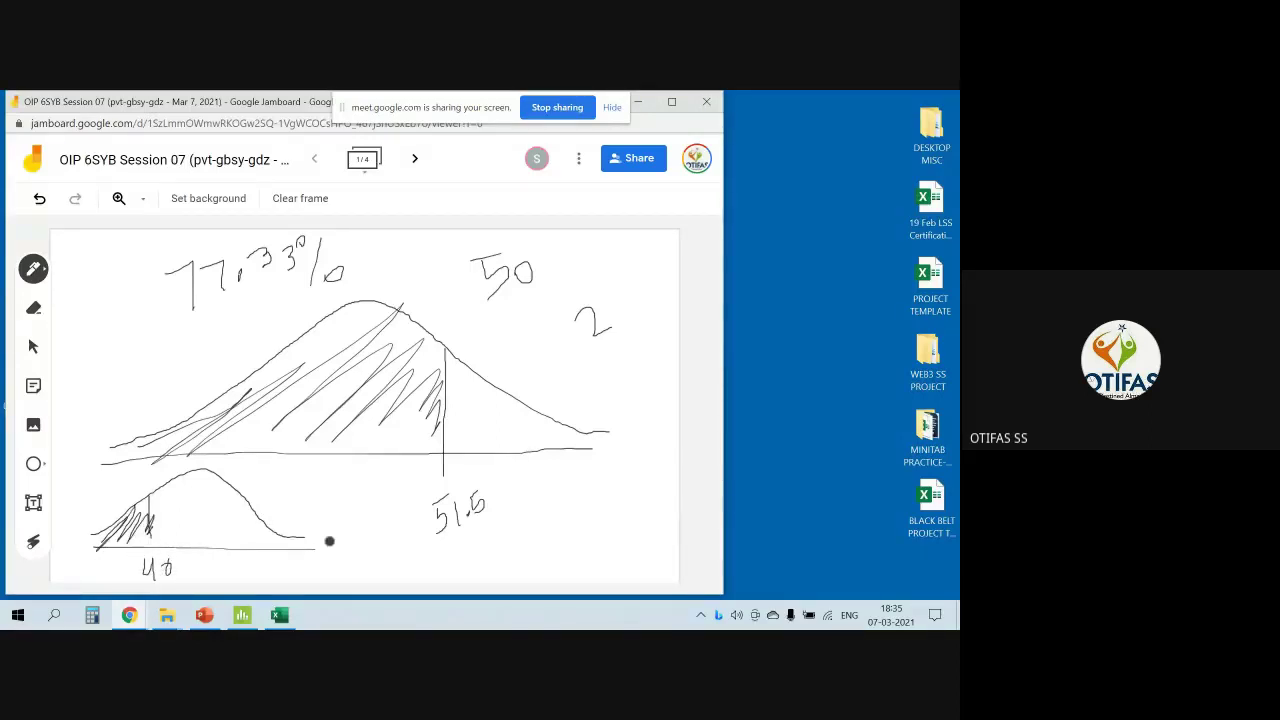
Write 4% beside the small curve and draw a vertical line left of the large curve's peak
drag(333, 535, 358, 570)
drag(372, 520, 386, 574)
drag(294, 343, 295, 441)
drag(294, 342, 295, 452)
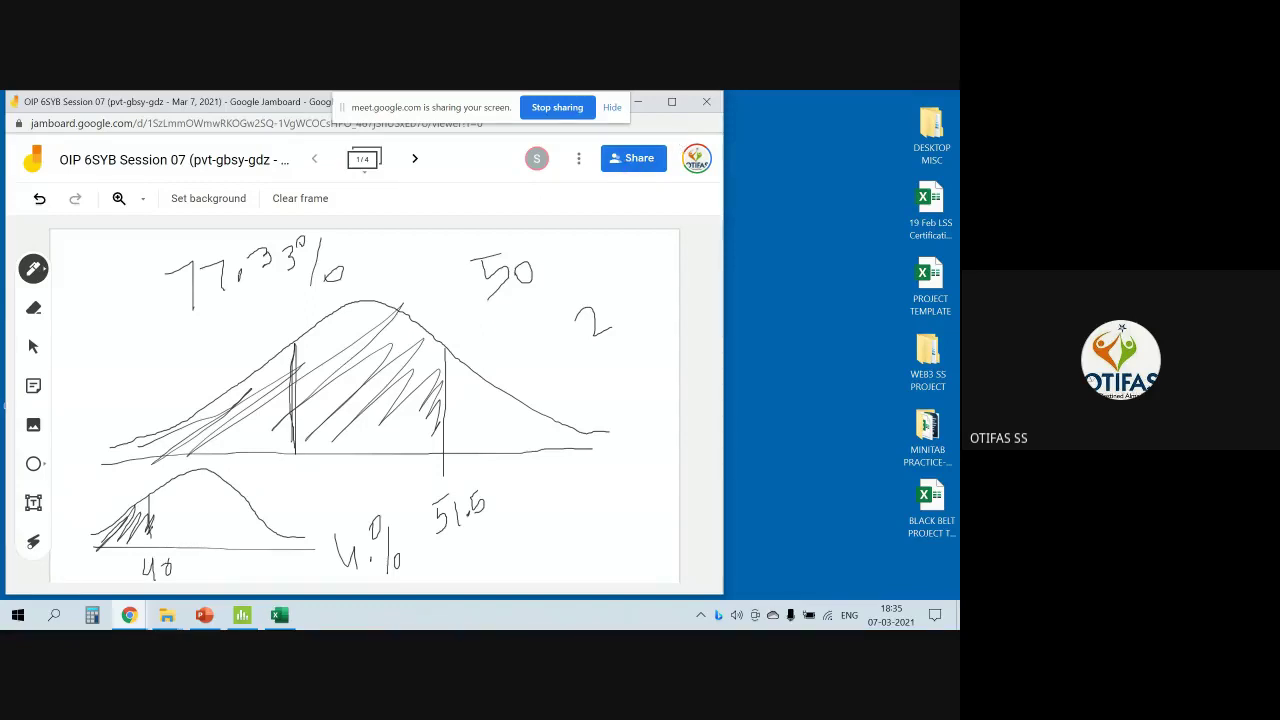
Minimize the Jamboard window and show the Z table slide for Z value 1.75 in PowerPoint
click(641, 103)
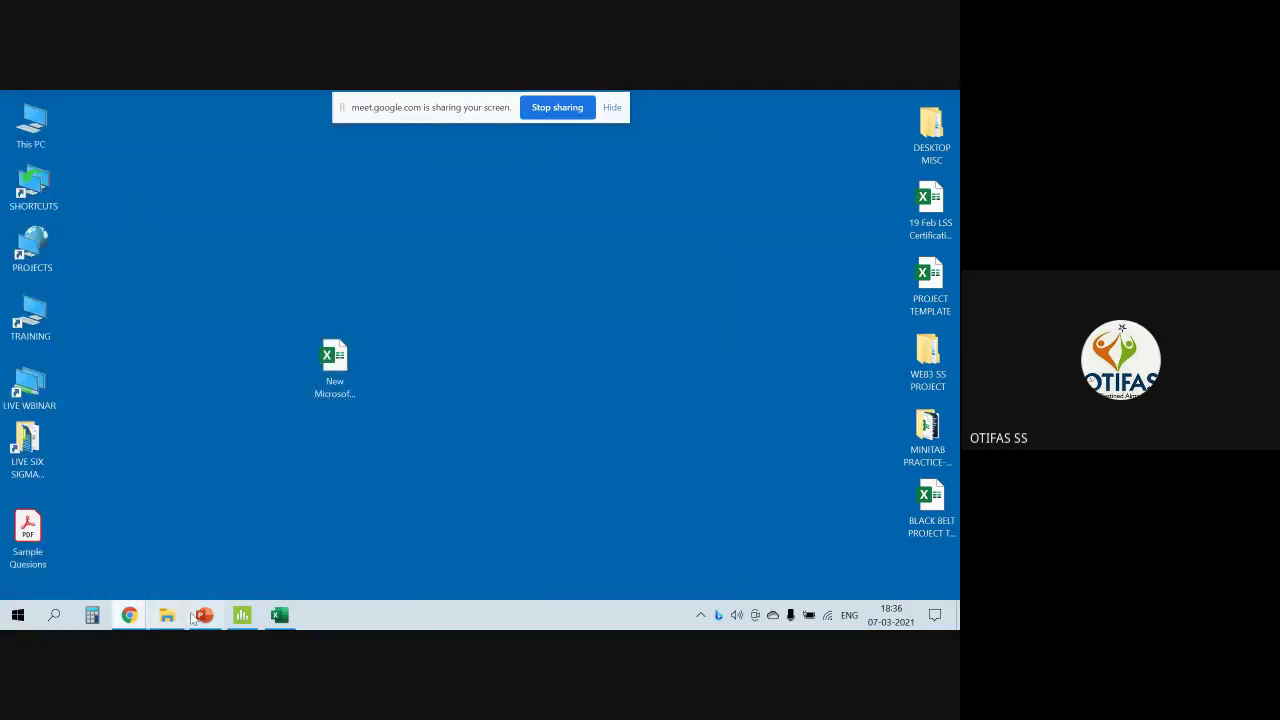
key(alt+Tab)
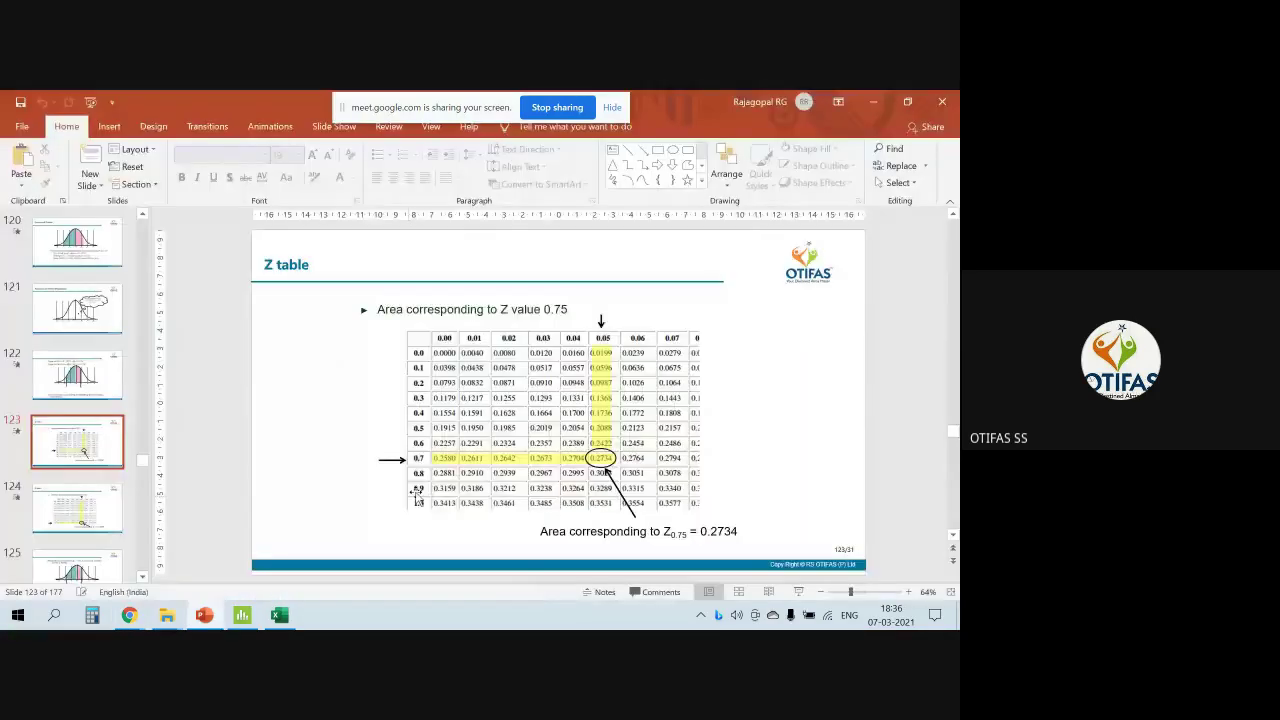
scroll(416, 492, down, 1)
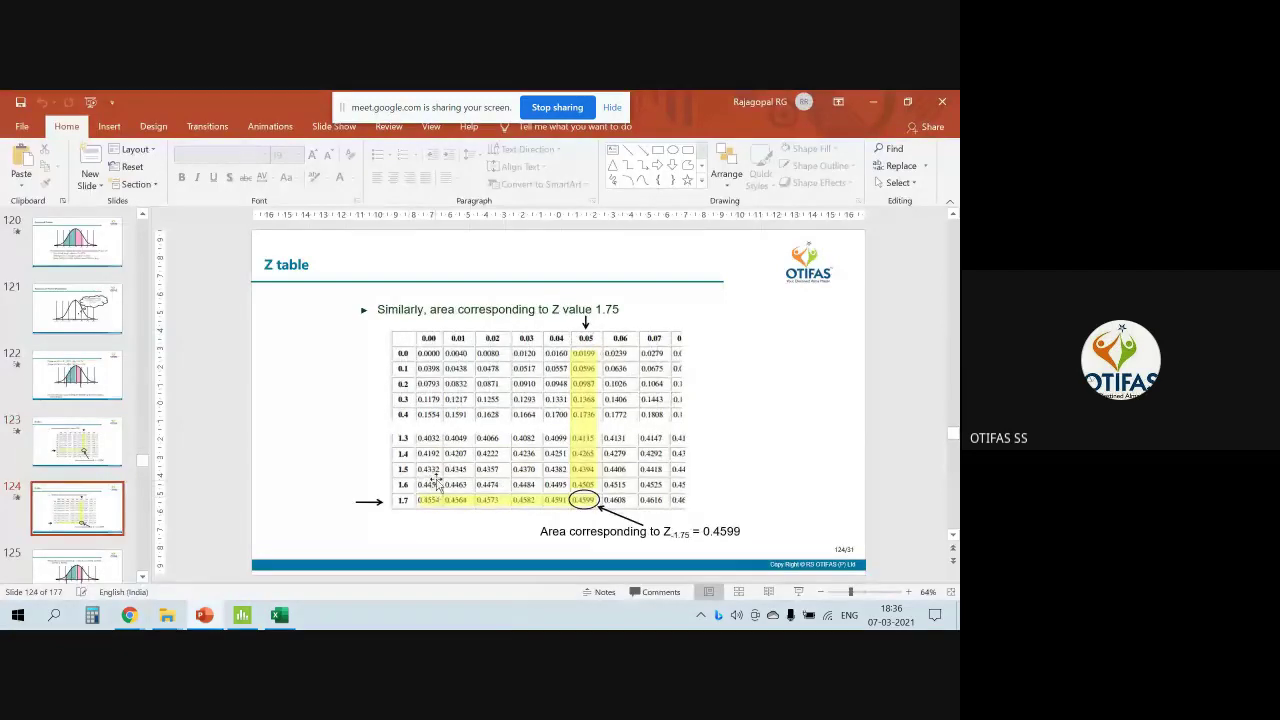